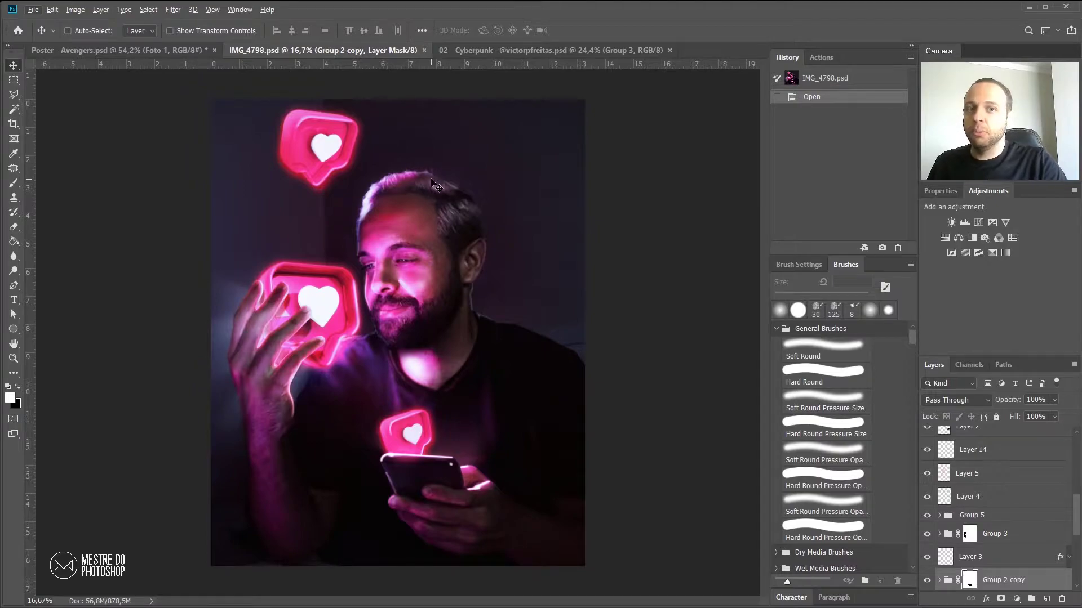
Step: View the Cyberpunk artwork, return to the Poster - Avengers document, and examine the hooded man up close
left_click(536, 52)
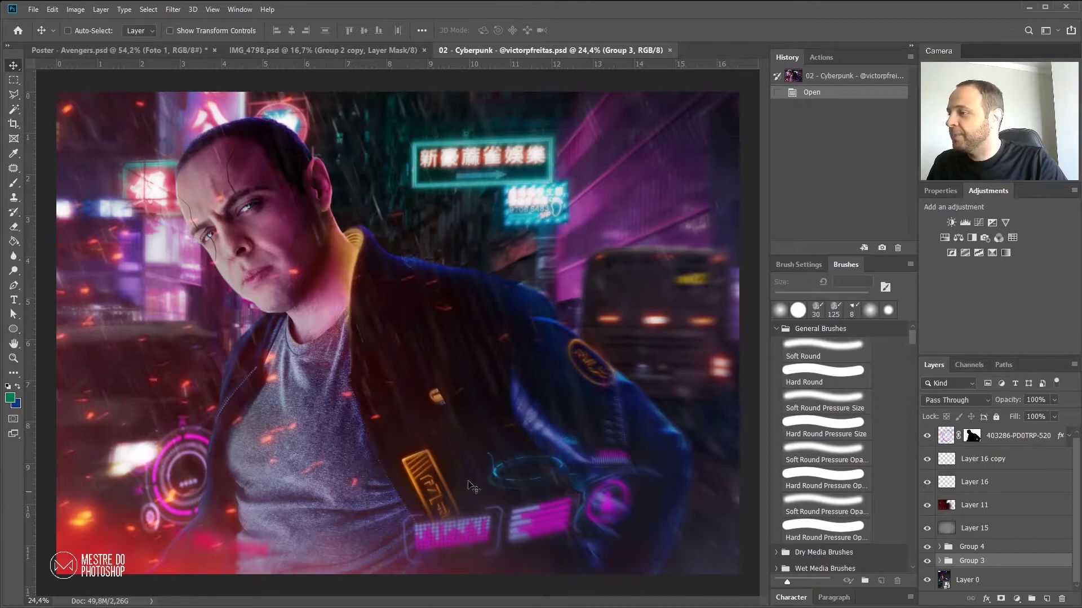
left_click(142, 51)
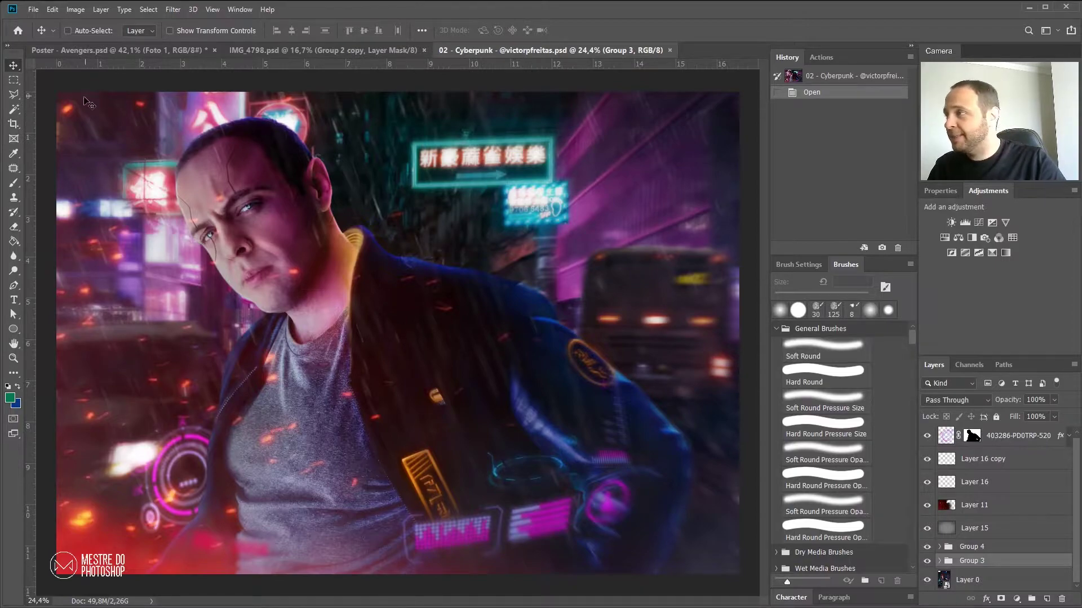
left_click(75, 51)
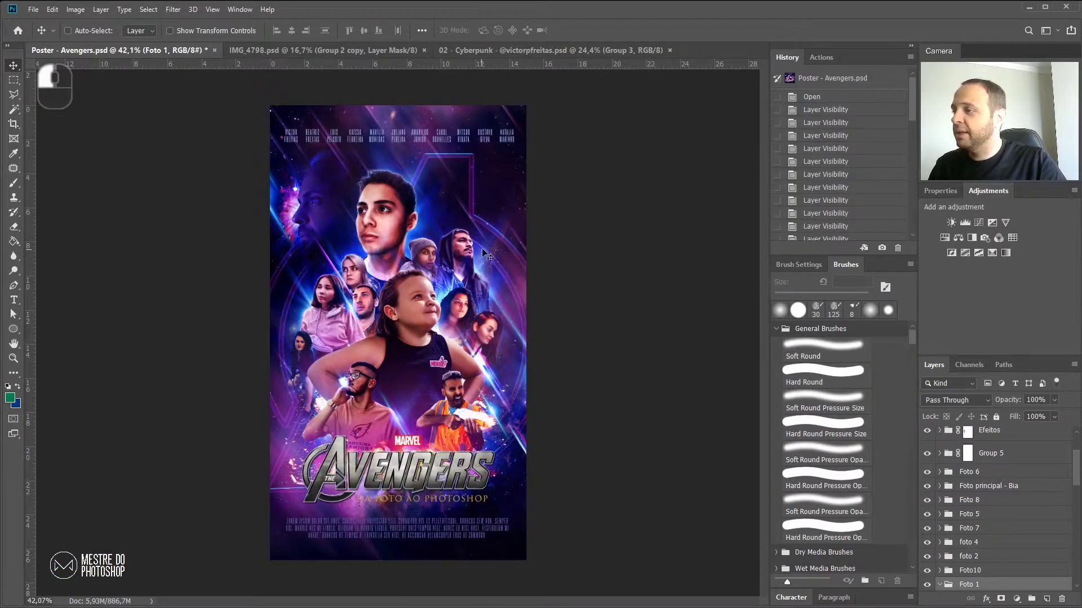
scroll(489, 245, "up", 4, "alt")
scroll(489, 245, "up", 2, "alt")
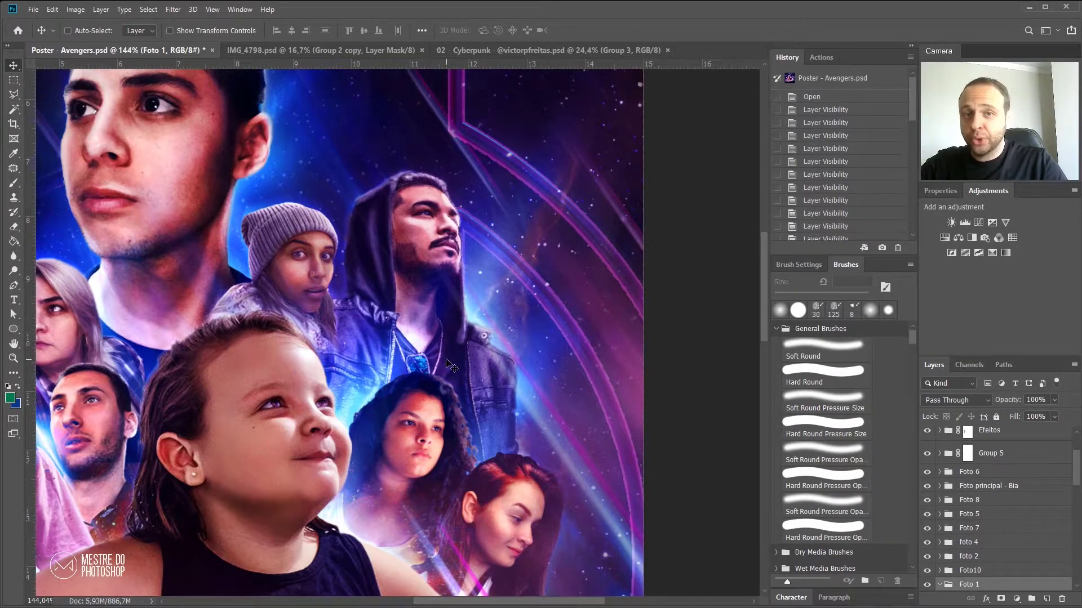
Step: Hide the layers from Layer 7 down to Curves 1 in the tratamento group, and preview IMG_5137 without its layer mask
scroll(985, 585, "down", 3)
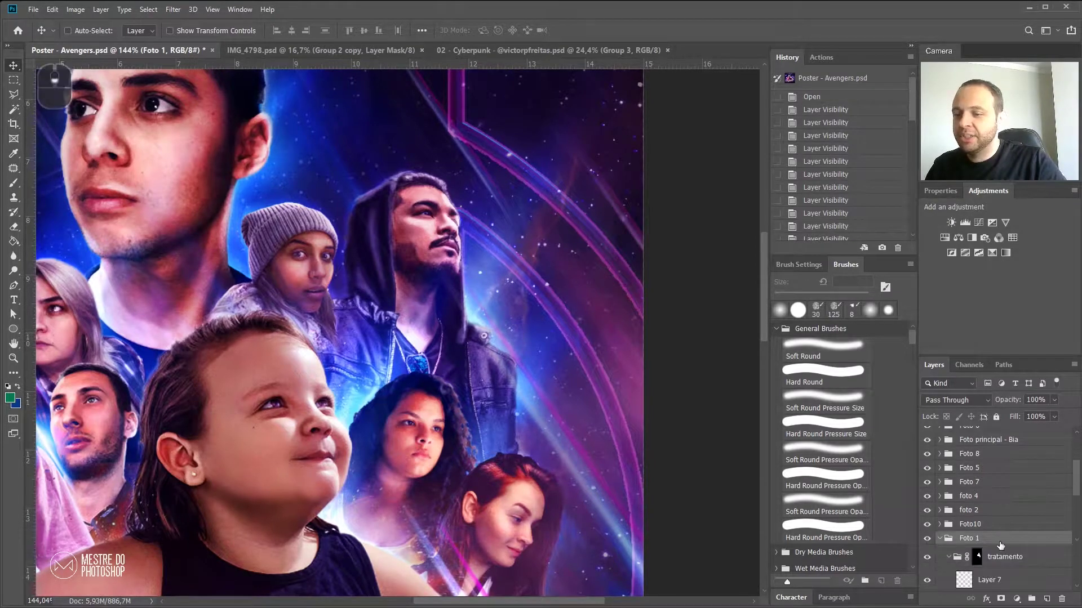
left_click(927, 464)
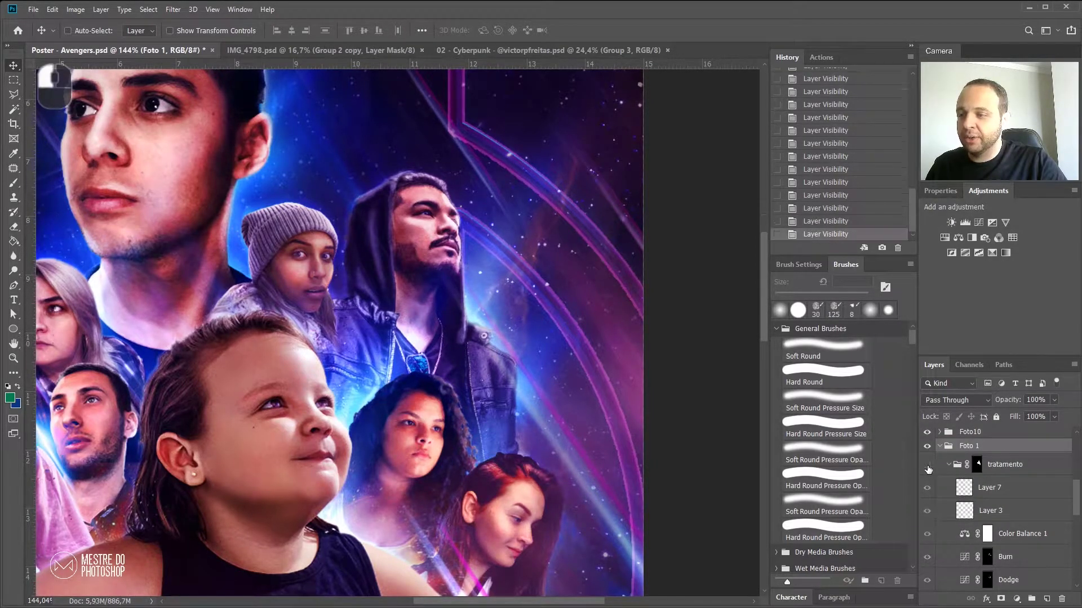
scroll(957, 507, "down", 2)
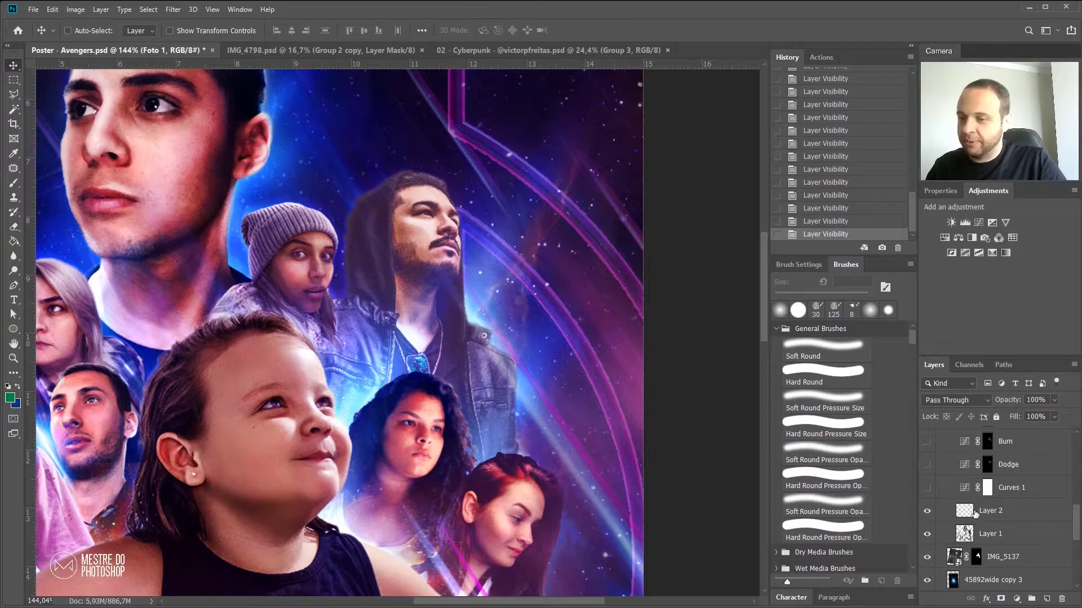
left_click(978, 557, "shift")
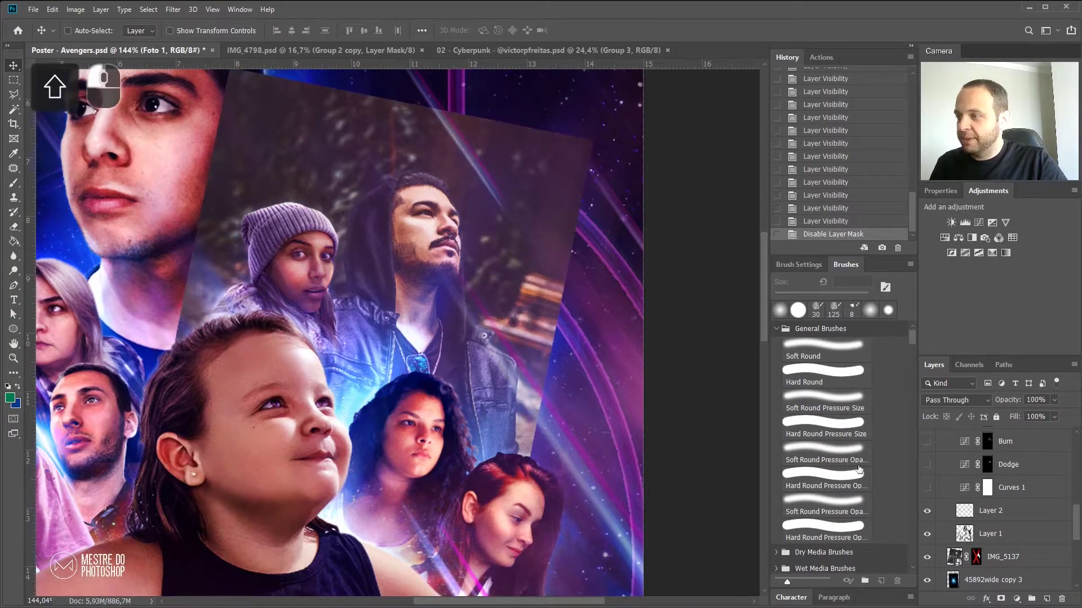
left_click(978, 557, "shift")
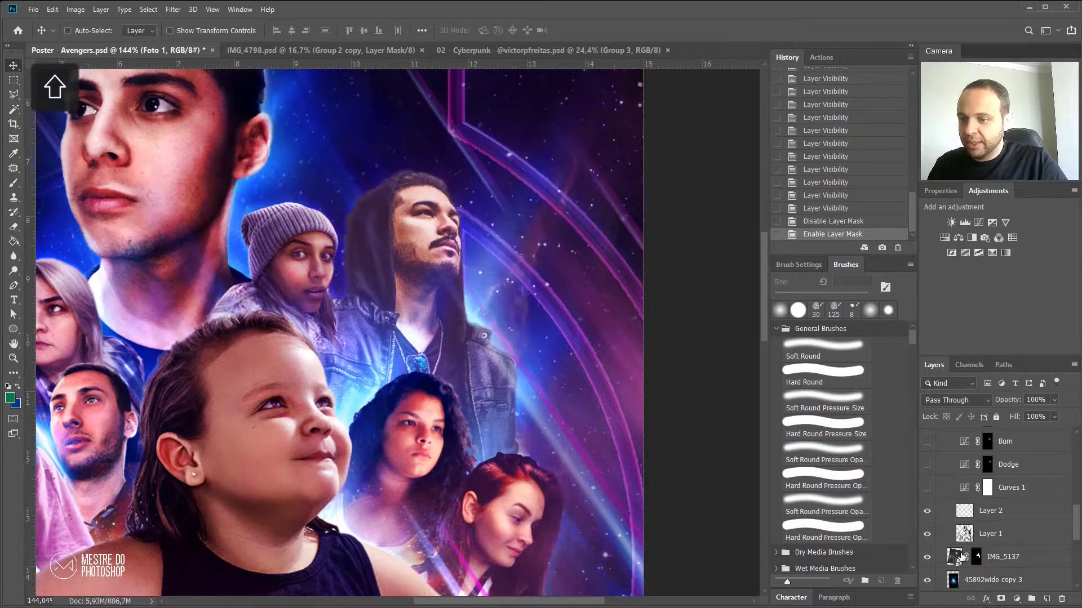
Step: Show the Curves 1 adjustment layer of the hooded man's photo and open its curve settings
left_click(926, 487)
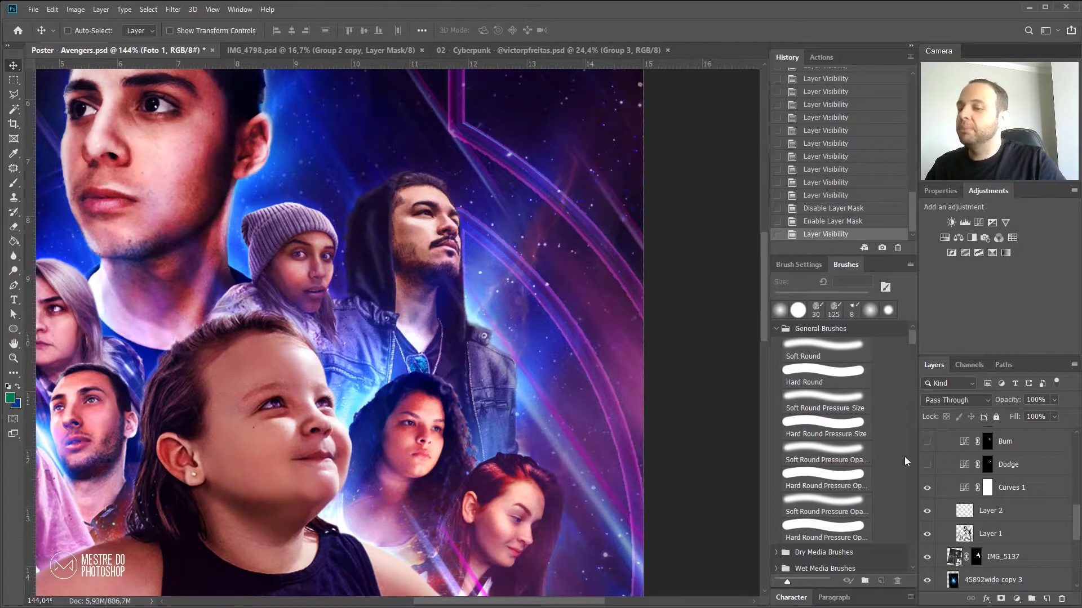
left_click(1009, 488)
left_click(936, 190)
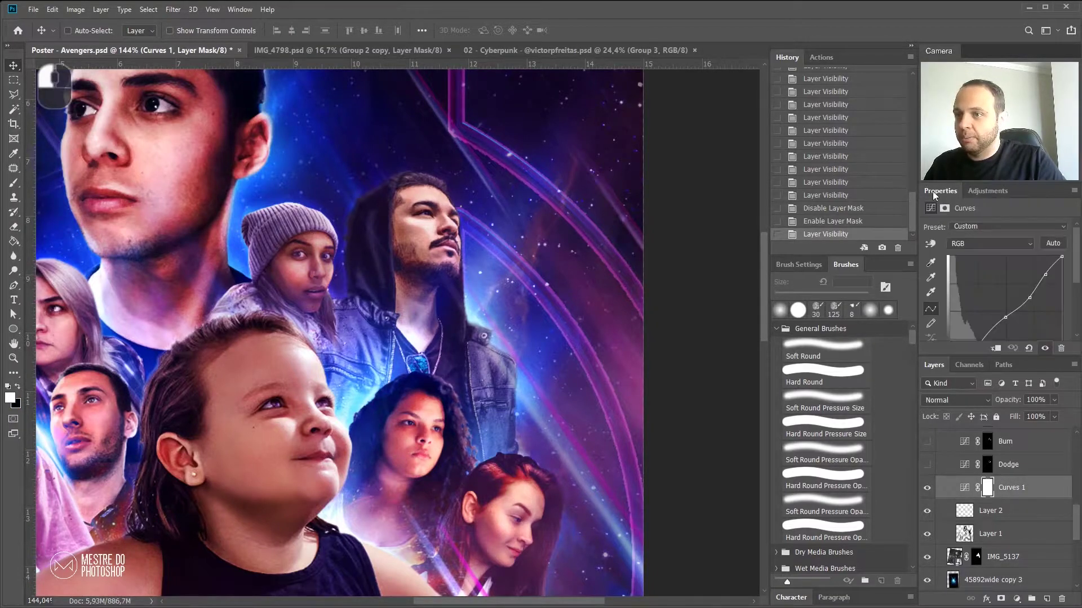
scroll(1005, 287, "up", 1)
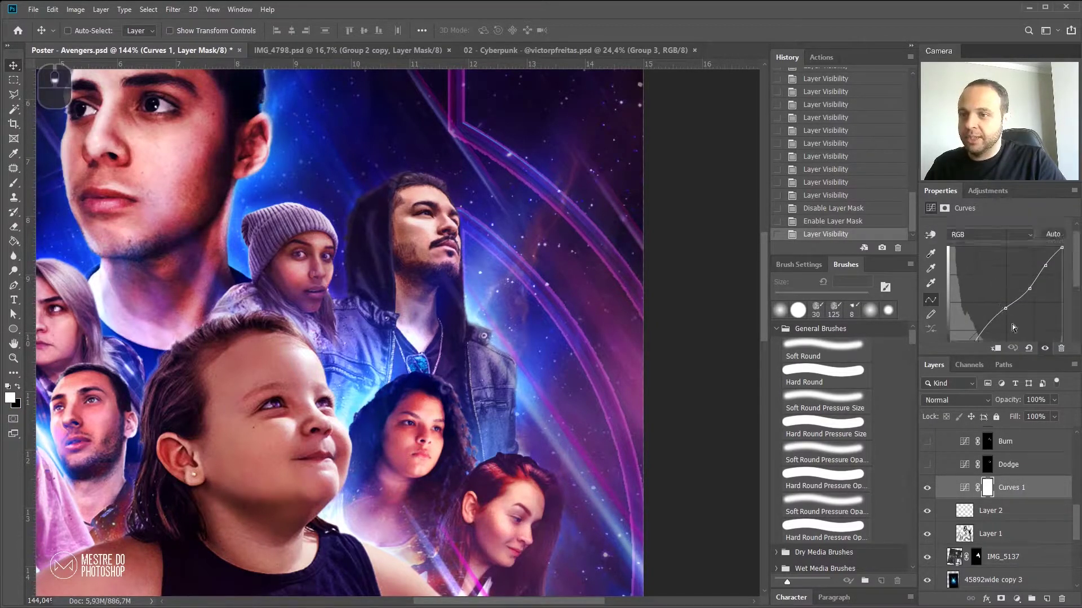
Step: Try raising the highlight point of the Curves 1 curve slightly and undo the adjustment
left_click(930, 235)
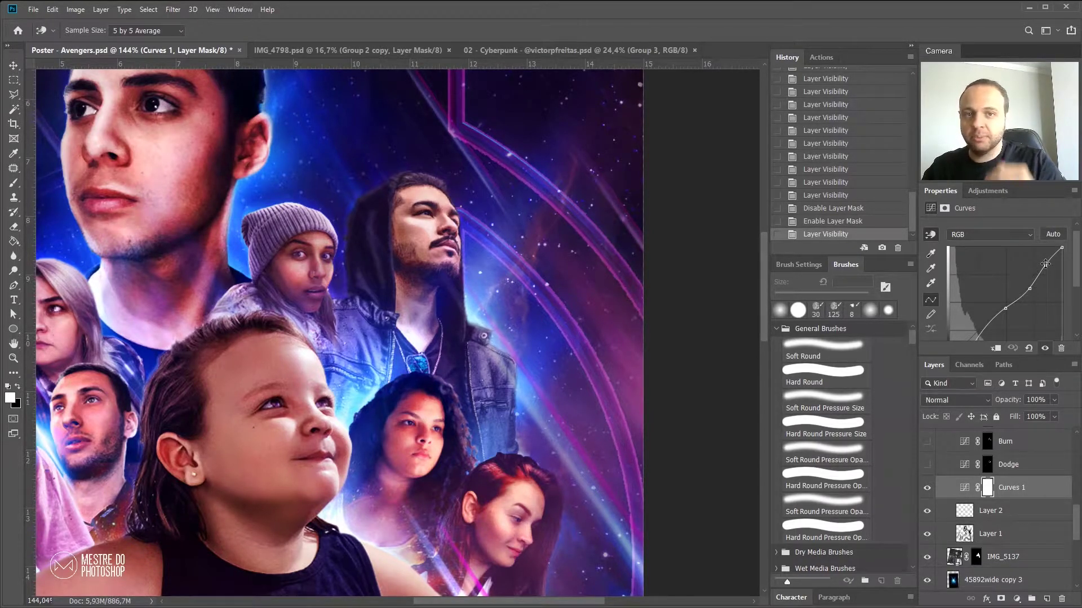
mouse_move(1045, 265)
left_mouse_down()
mouse_move(1047, 273)
mouse_move(1046, 257)
left_mouse_up()
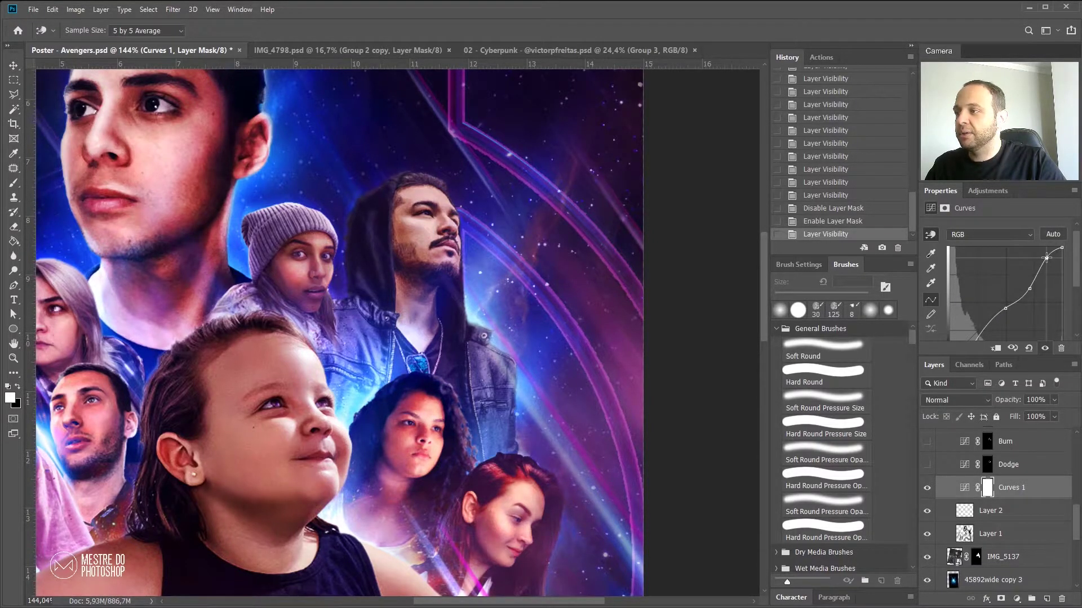
key("ctrl+z")
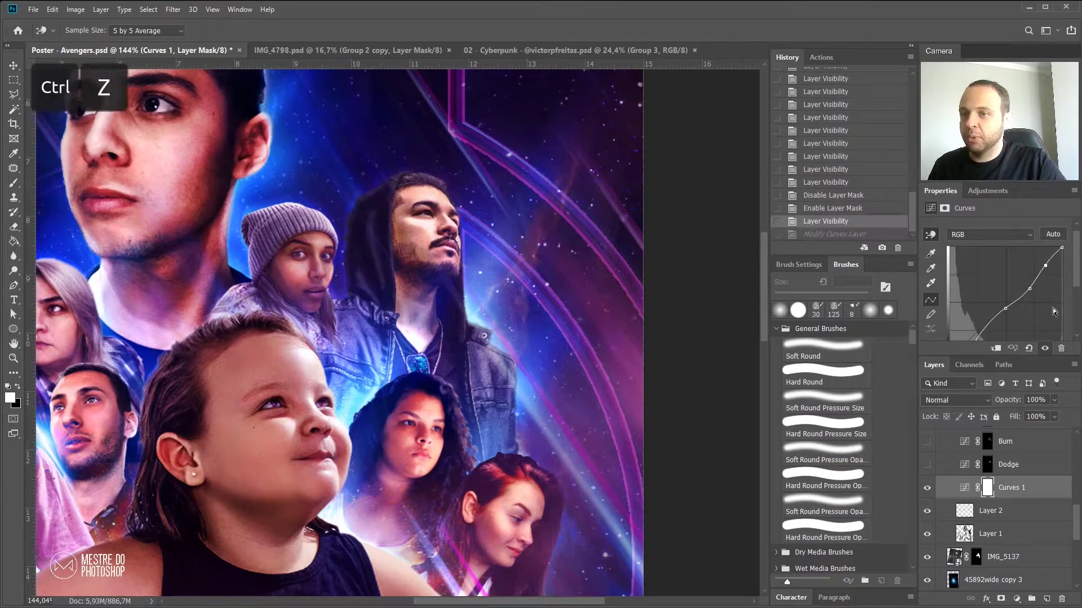
Step: Show and select the Dodge curves layer, comparing the hooded man with and without it
scroll(1022, 485, "up", 1)
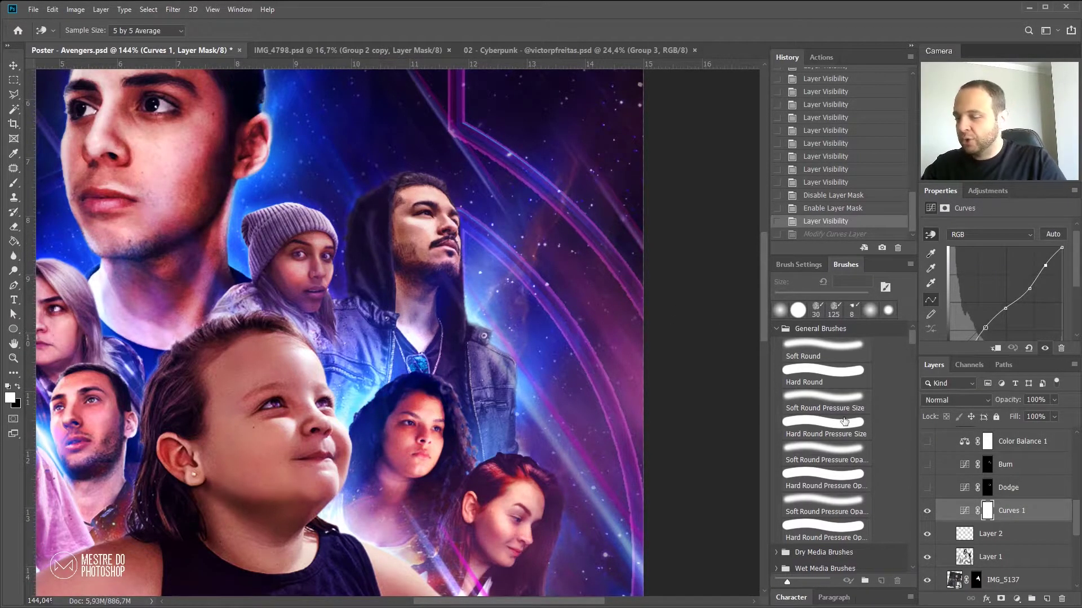
scroll(1042, 497, "up", 2)
left_click(927, 535)
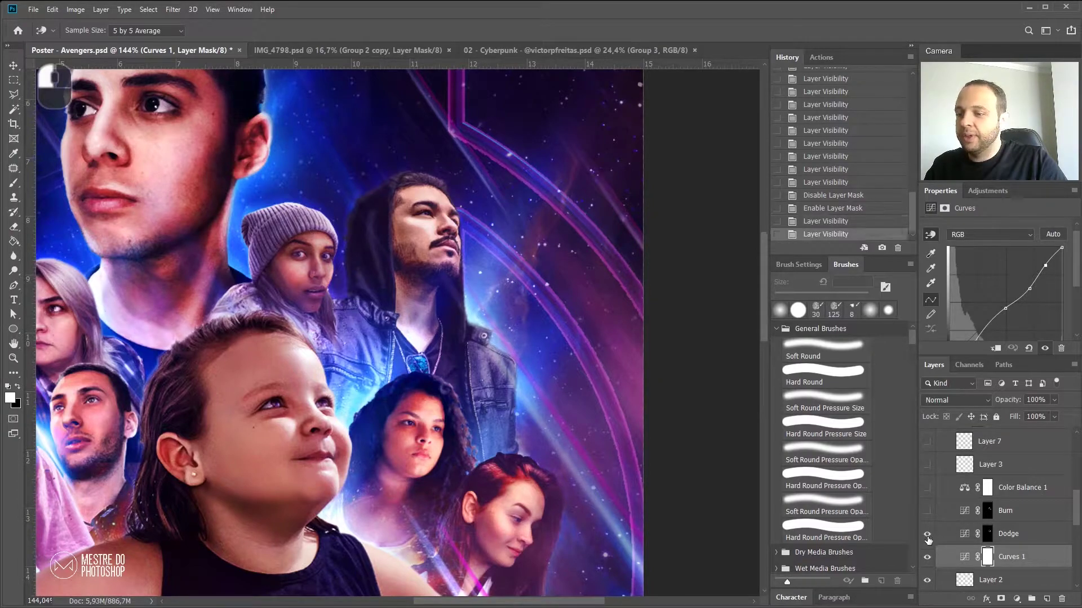
left_click(1037, 538)
left_click(1041, 539)
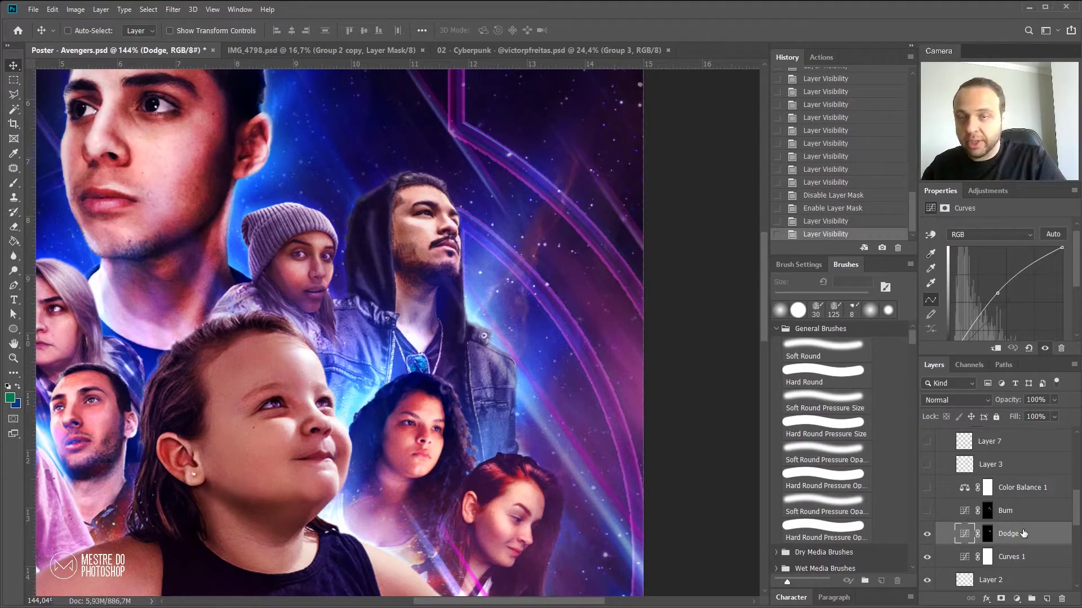
left_click(927, 536)
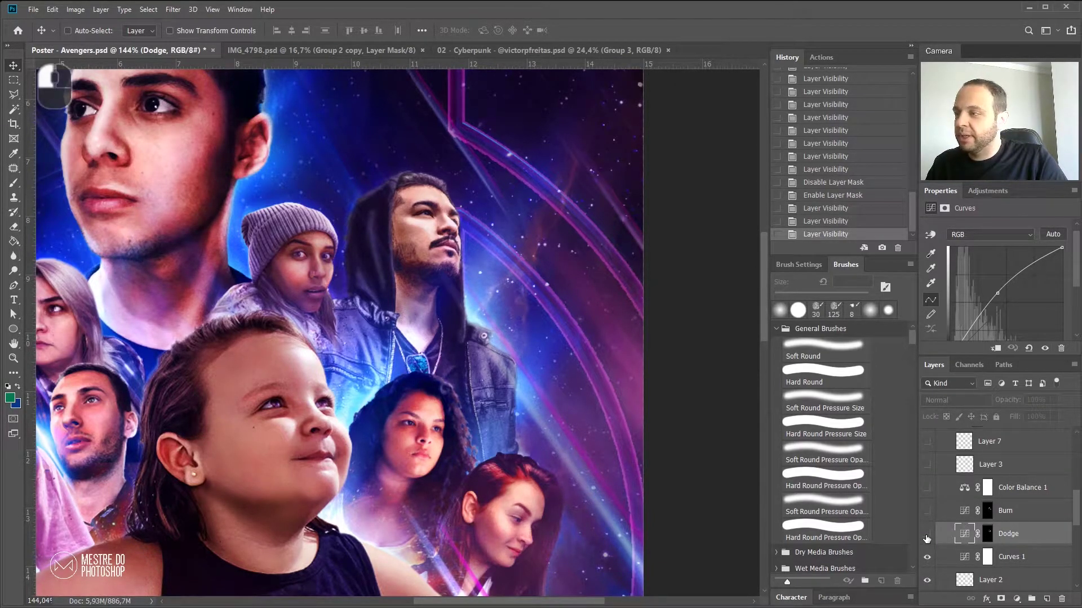
left_click(926, 535)
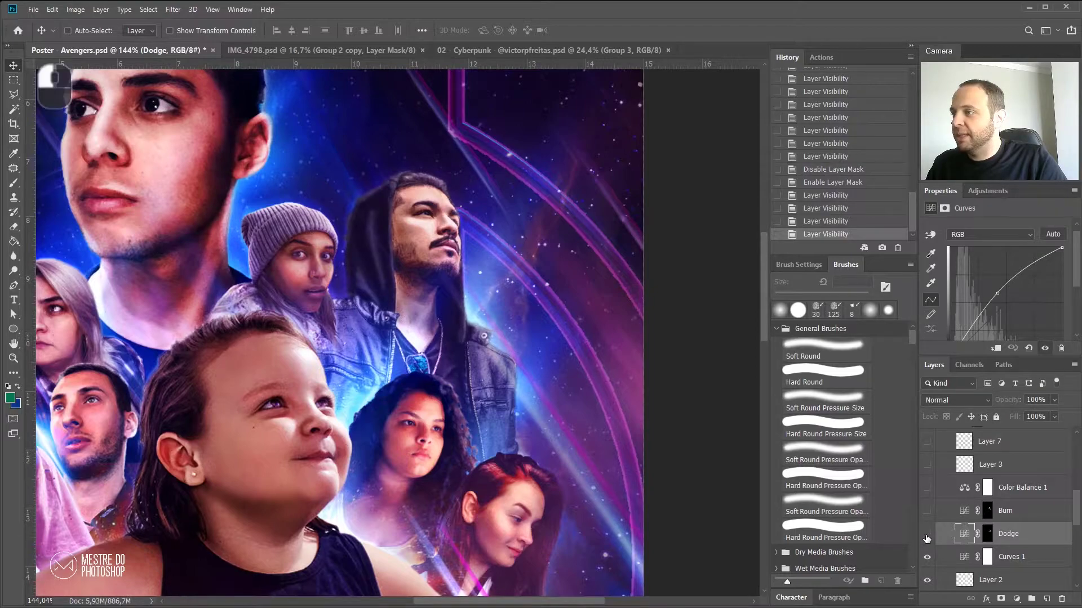
left_click(926, 539)
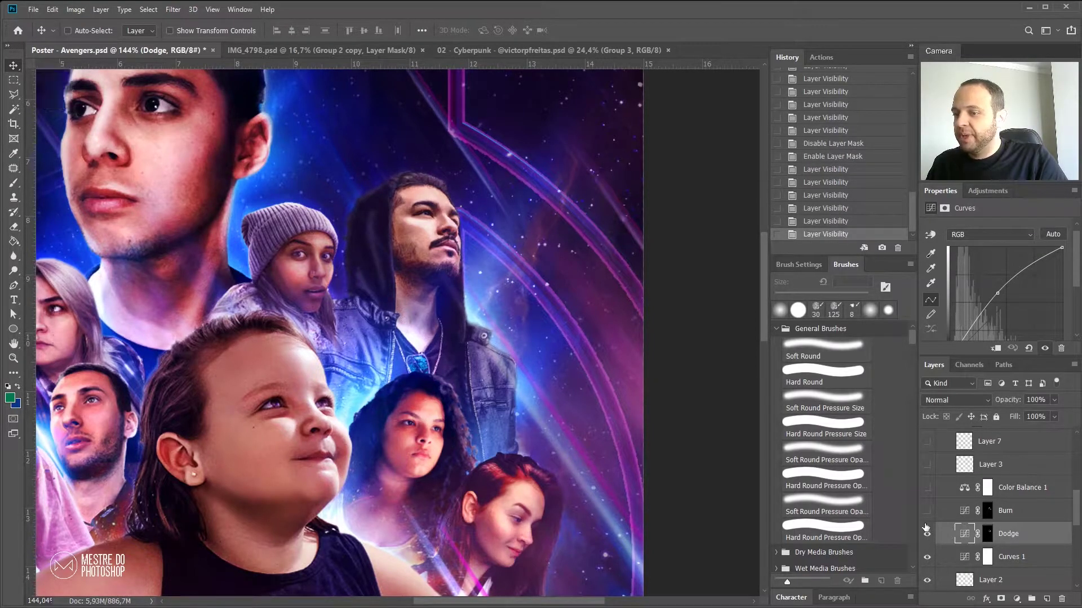
Step: Show the Burn curves layer above Dodge, comparing the portrait with and without it
left_click(927, 512)
left_click(927, 512)
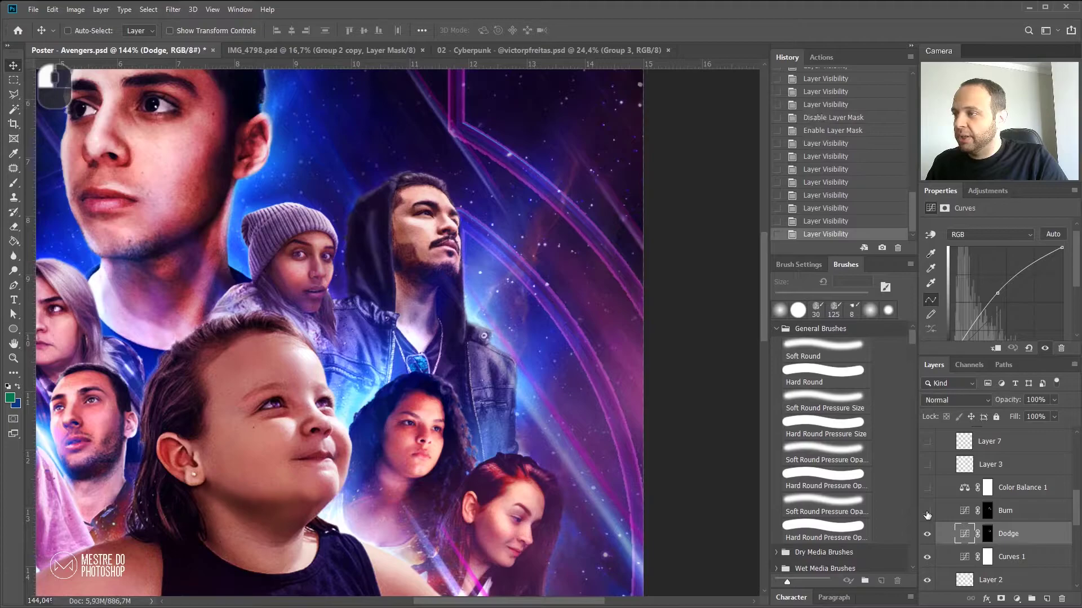
left_click(927, 511)
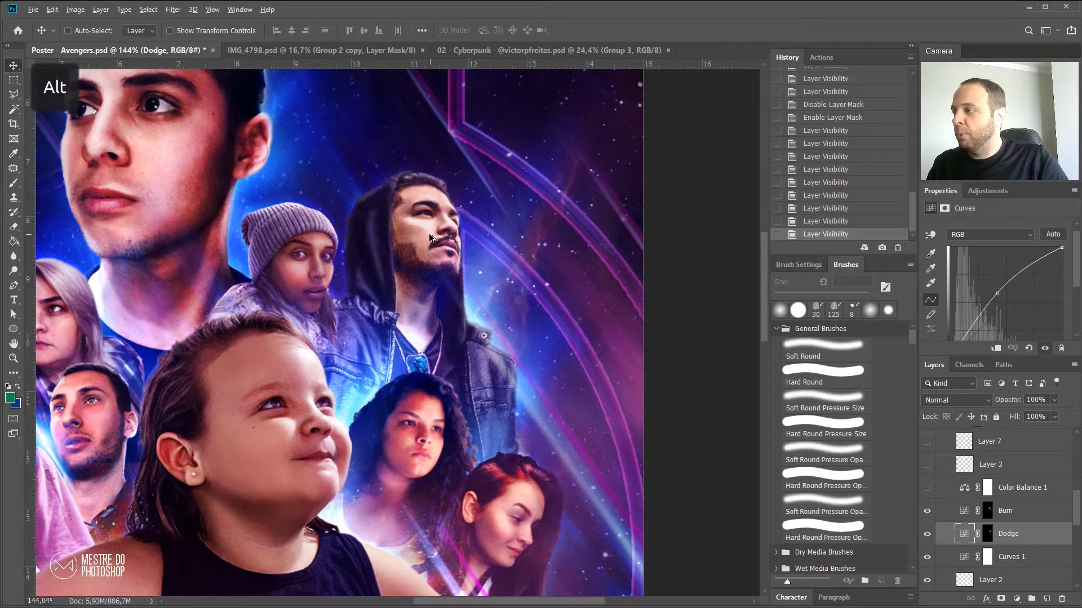
Step: Examine the hooded man's face up close with the Dodge and Burn layers switched off and on
scroll(430, 233, "up", 3, "alt")
left_click_drag(416, 402, 356, 381)
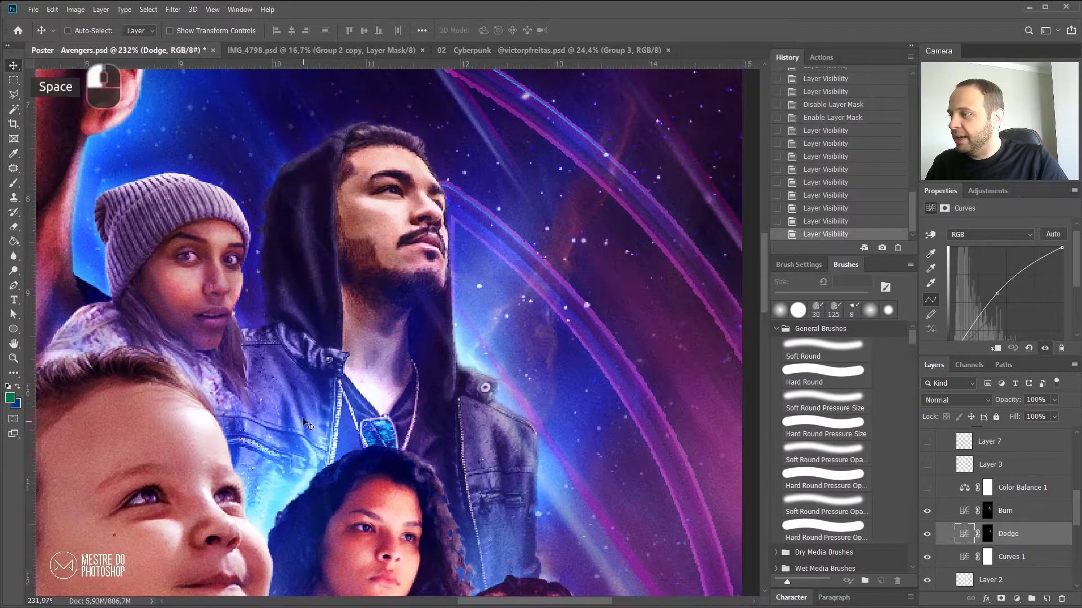
left_click(927, 534)
left_click(926, 534)
left_click(926, 511)
left_click(927, 511)
left_click(927, 511)
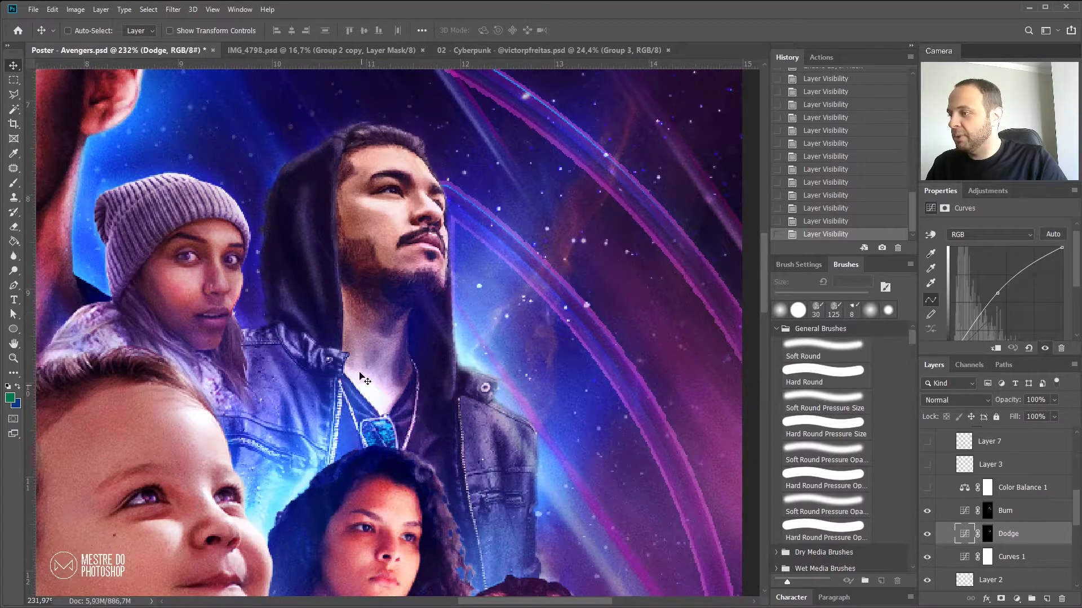
Step: Show the Color Balance 1 adjustment and Layer 3, and make Layer 3 the active layer
left_click(927, 489)
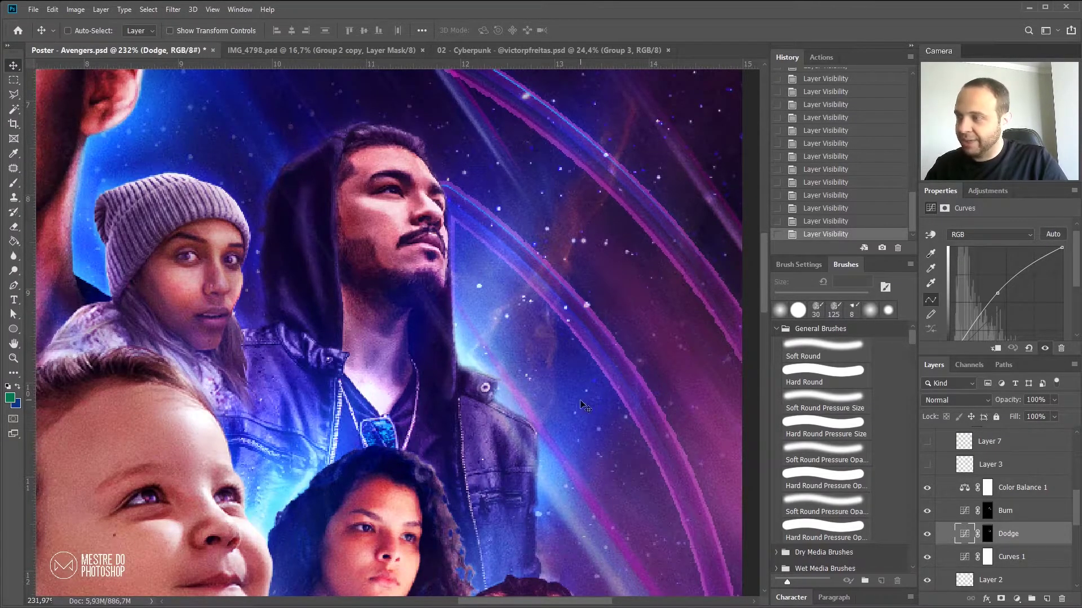
scroll(1021, 514, "up", 2)
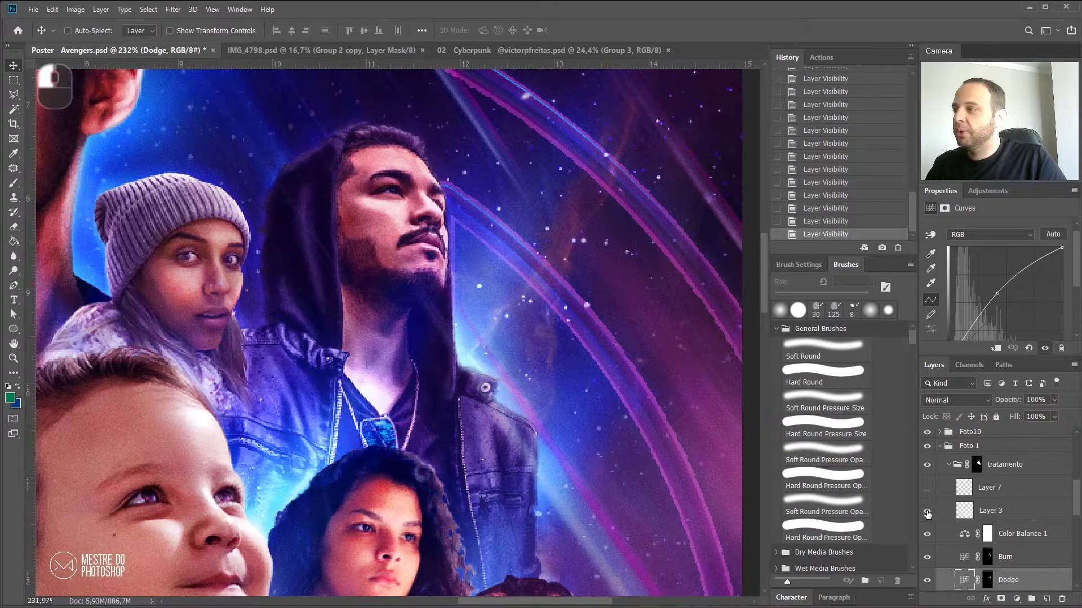
left_click(927, 512)
left_click(976, 513)
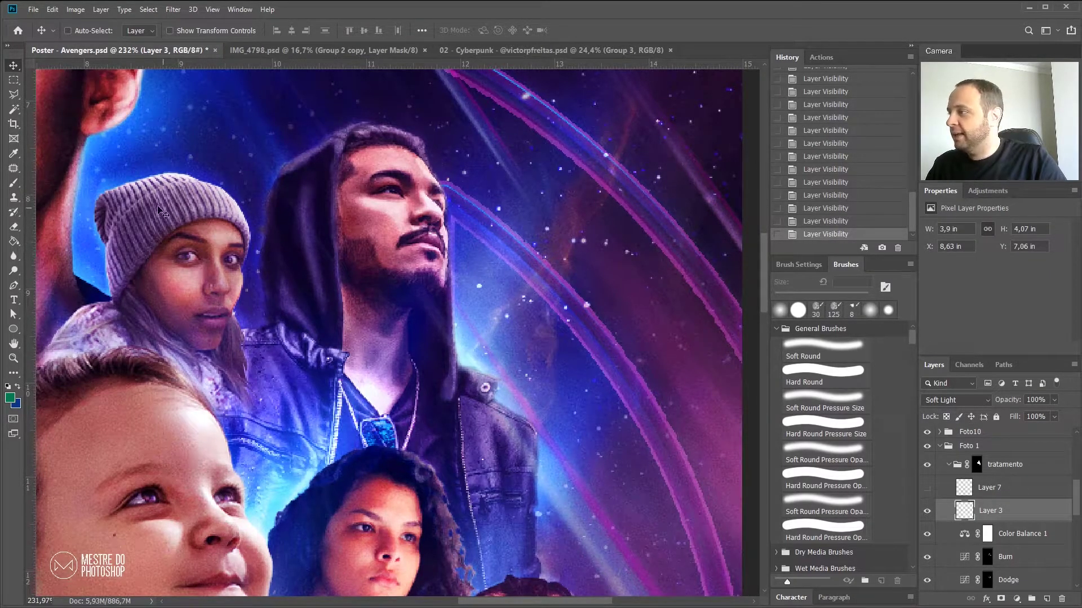
Step: Activate the Brush tool and set the foreground color to white (ffffff)
left_click(15, 185)
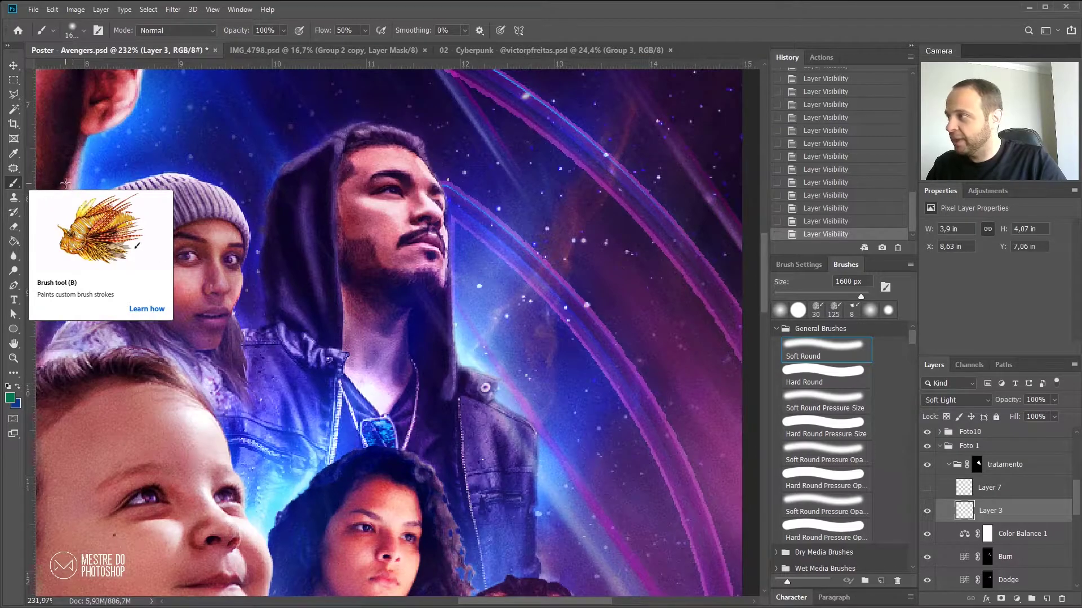
left_click(9, 401)
left_click_drag(672, 383, 623, 346)
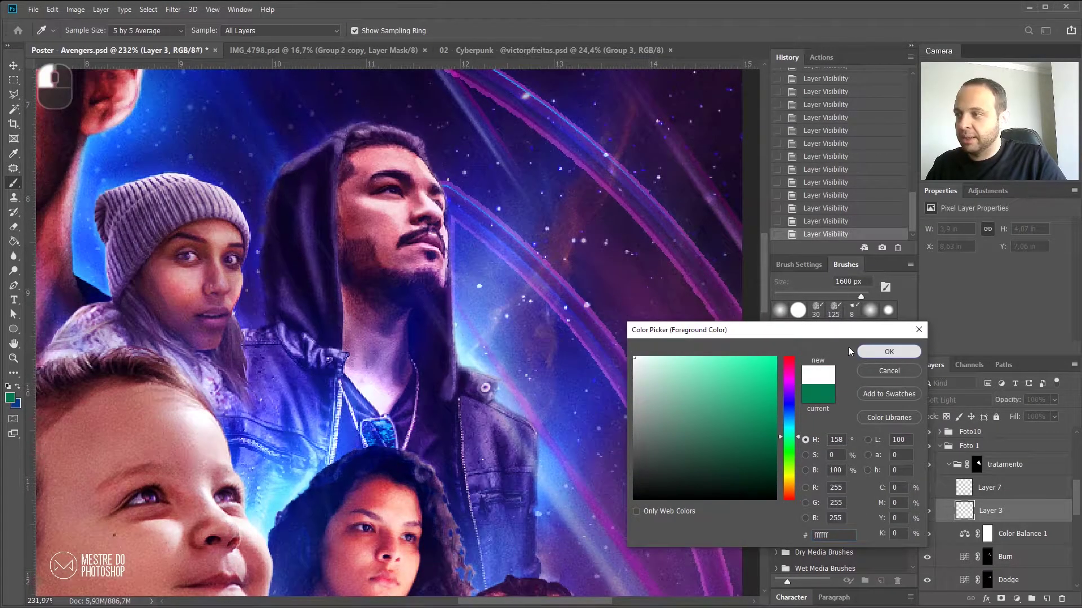
left_click(874, 350)
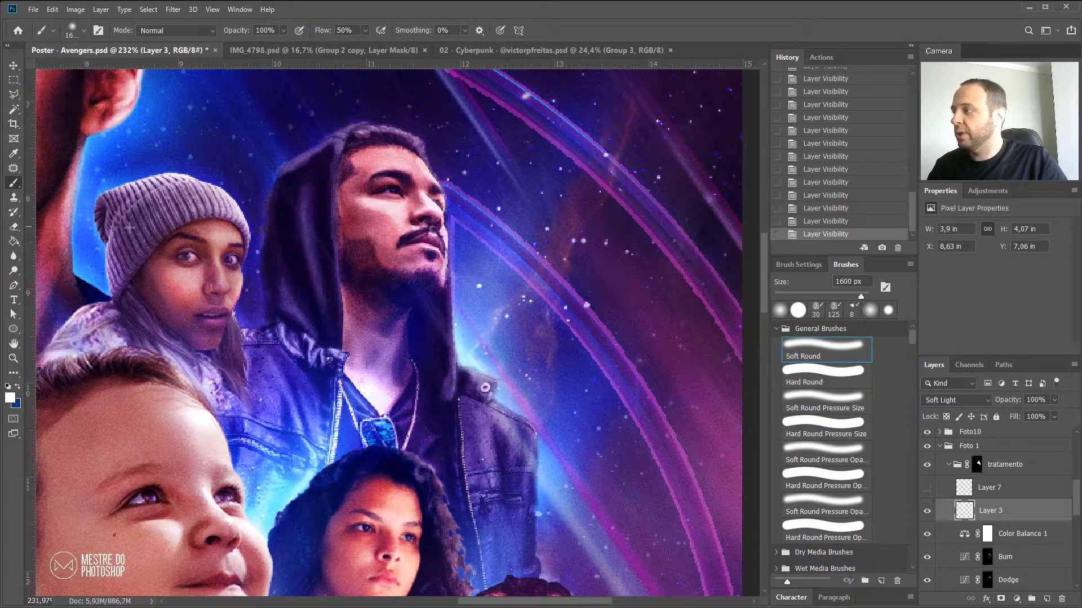
Step: Sample skin tones from the hooded man's cheek and the area beside his eye as the foreground color
key("alt")
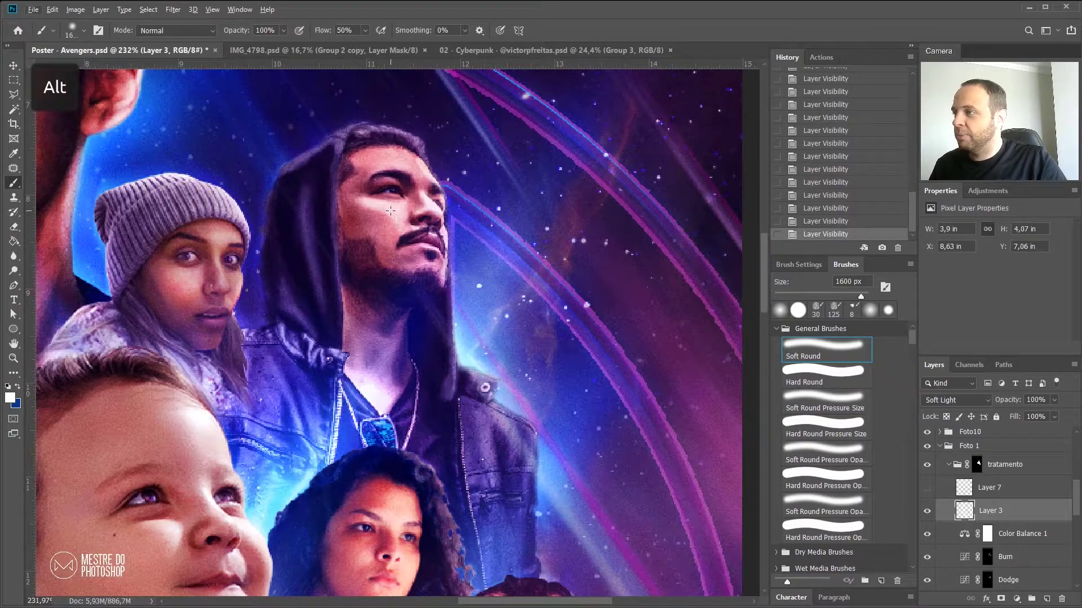
left_click(396, 213, "alt")
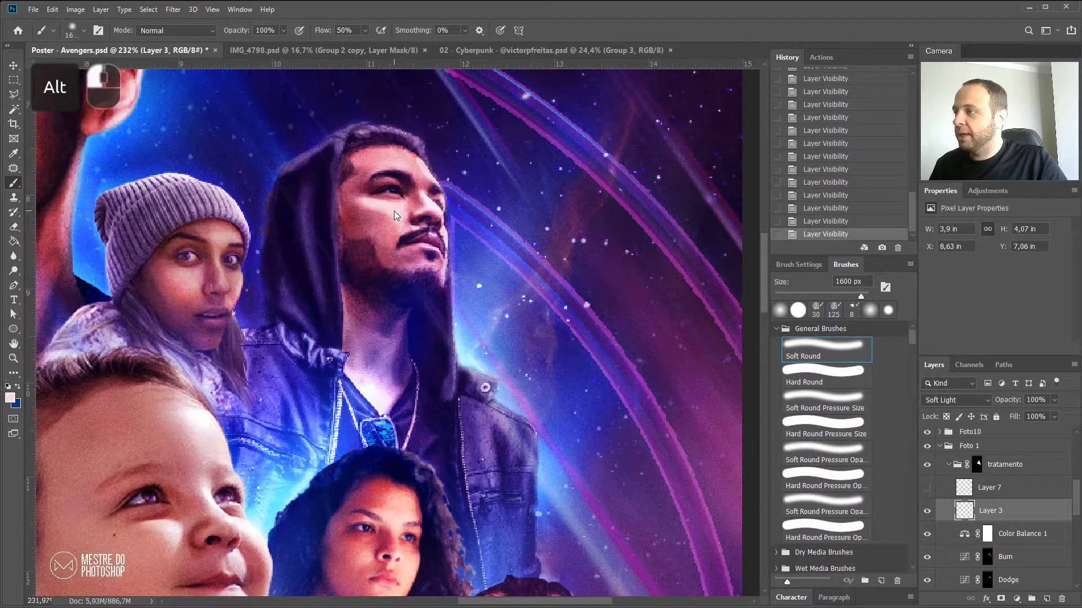
mouse_move(394, 210)
left_mouse_down()
mouse_move(357, 181)
mouse_move(374, 150)
mouse_move(403, 169)
mouse_move(395, 228)
mouse_move(404, 257)
mouse_move(407, 235)
mouse_move(384, 208)
mouse_move(394, 205)
left_mouse_up()
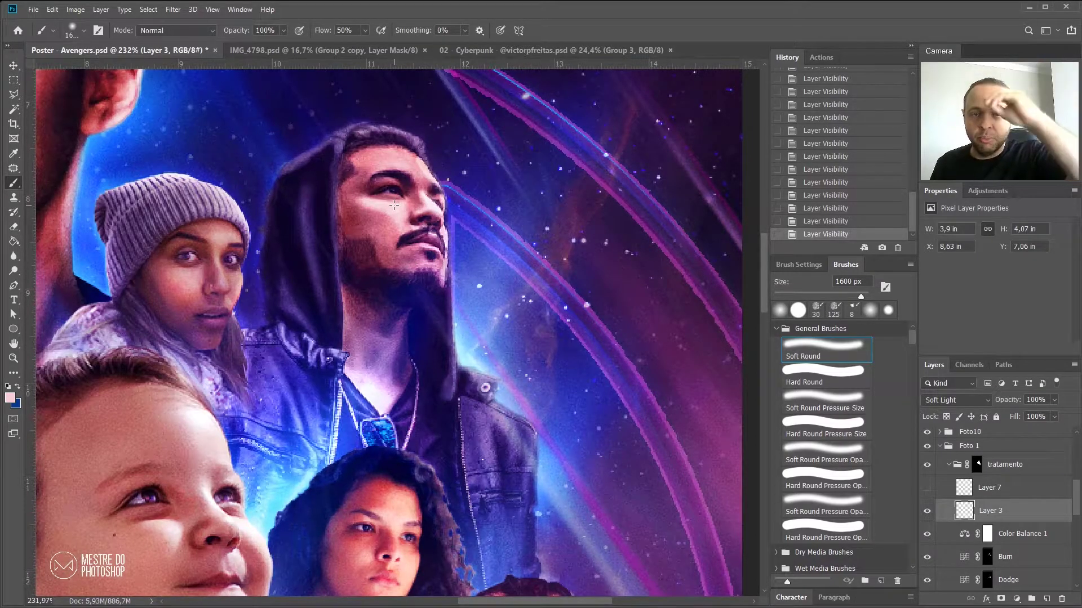
left_click_drag(372, 197, 362, 195)
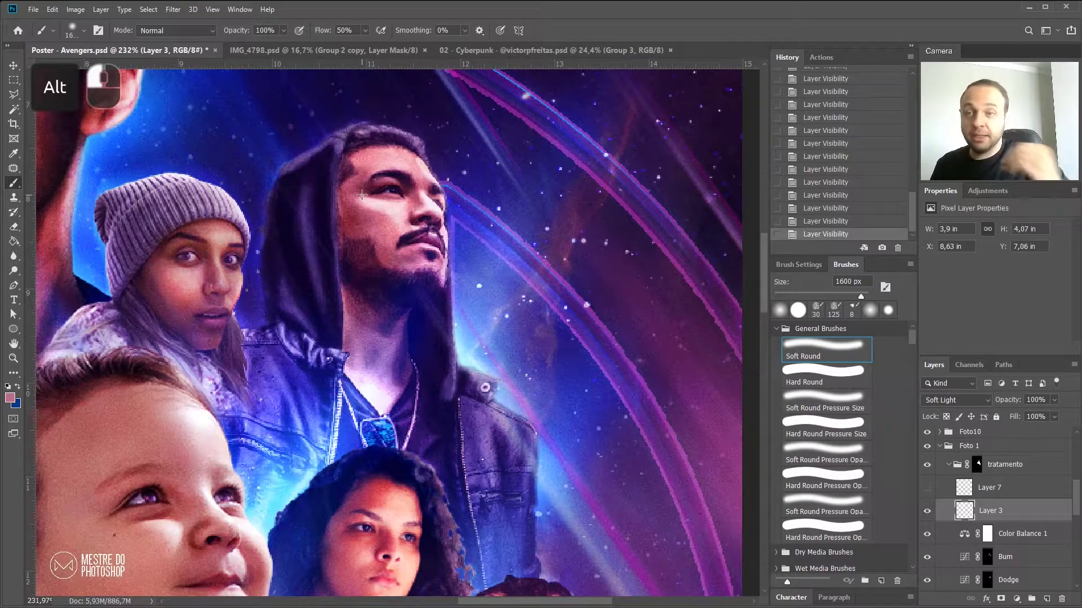
Step: Set the foreground color to white and choose the Soft Round preset for the Brush tool
left_click(10, 398)
left_click(635, 357)
left_click(889, 352)
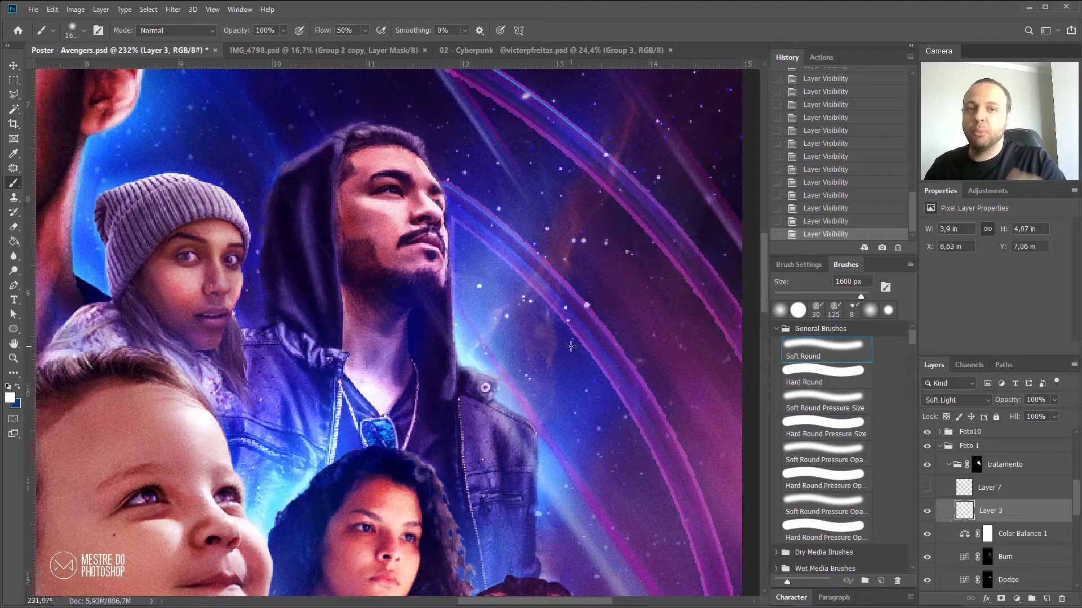
left_click(14, 184)
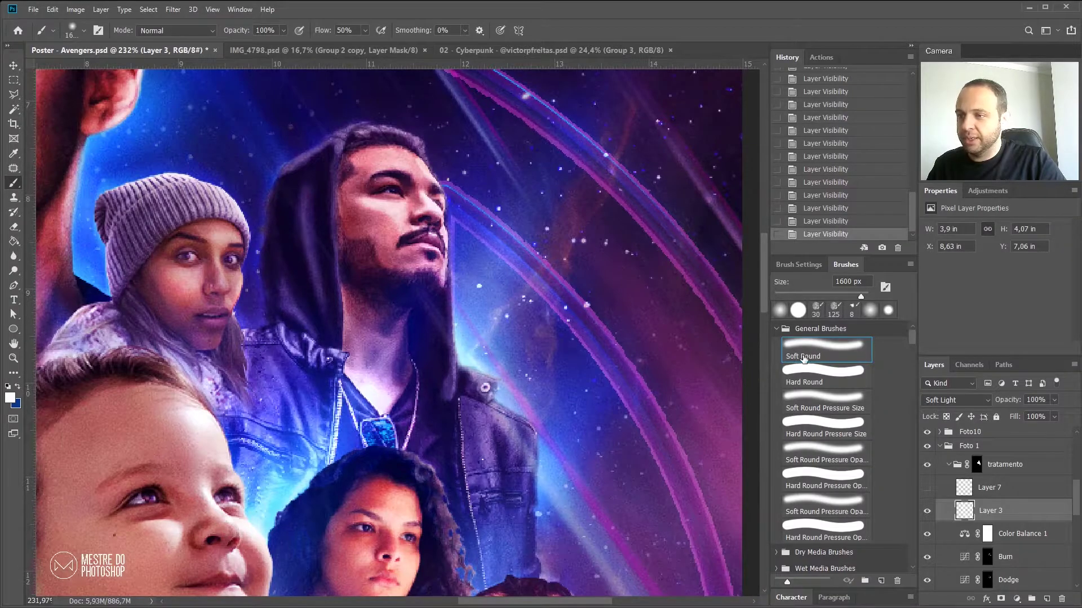
left_click(847, 361)
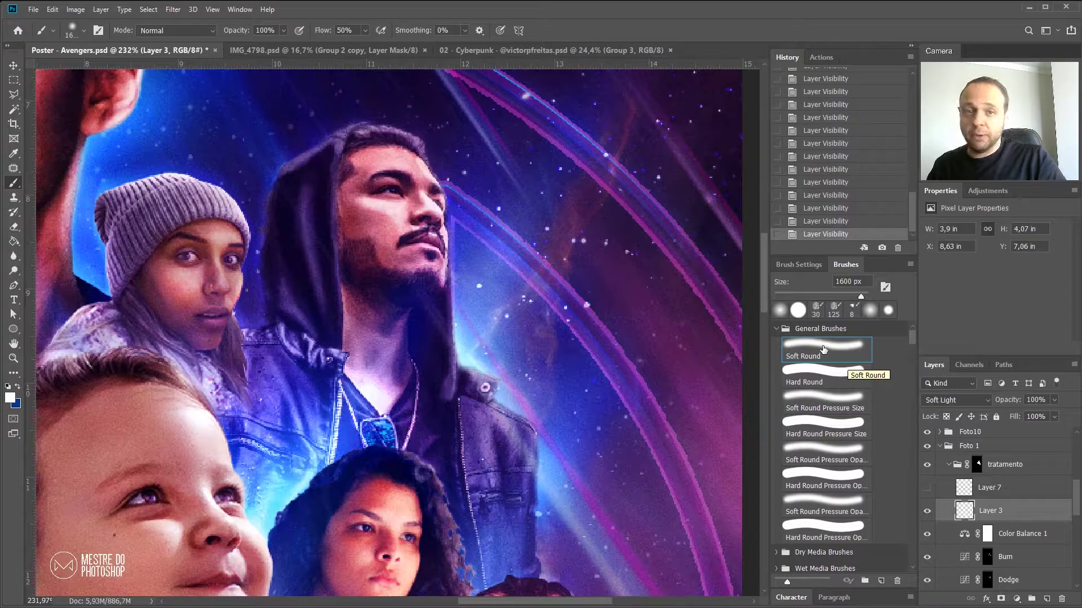
left_click(825, 359)
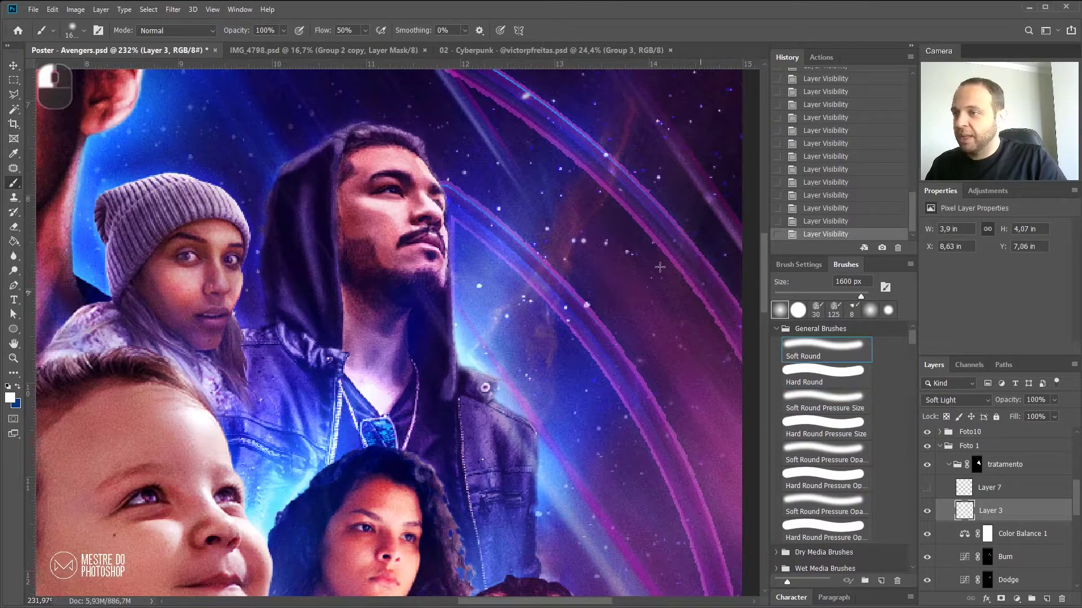
Step: Try the brush at 100% hardness, then set it to 0% hardness and a size of 15 px
right_click(532, 208)
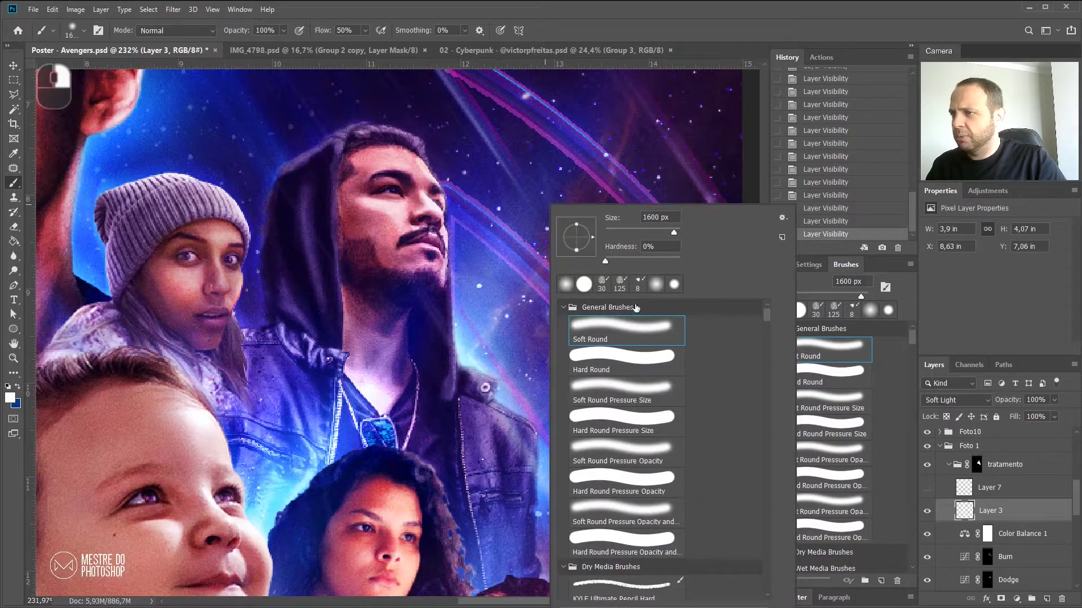
left_click_drag(606, 259, 614, 259)
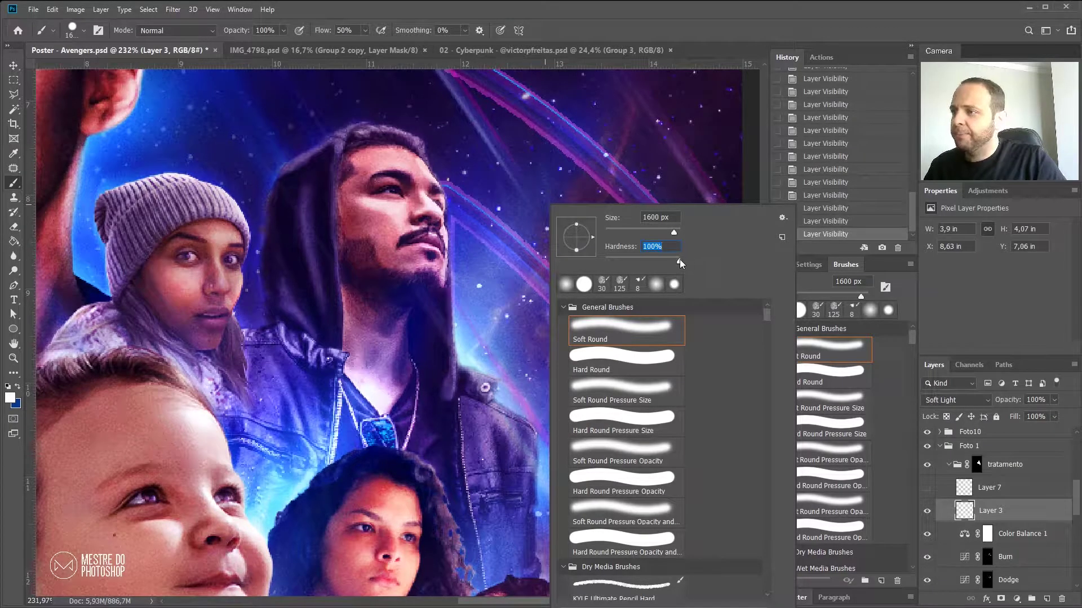
left_click_drag(678, 261, 591, 259)
left_click_drag(673, 232, 610, 230)
key("Return")
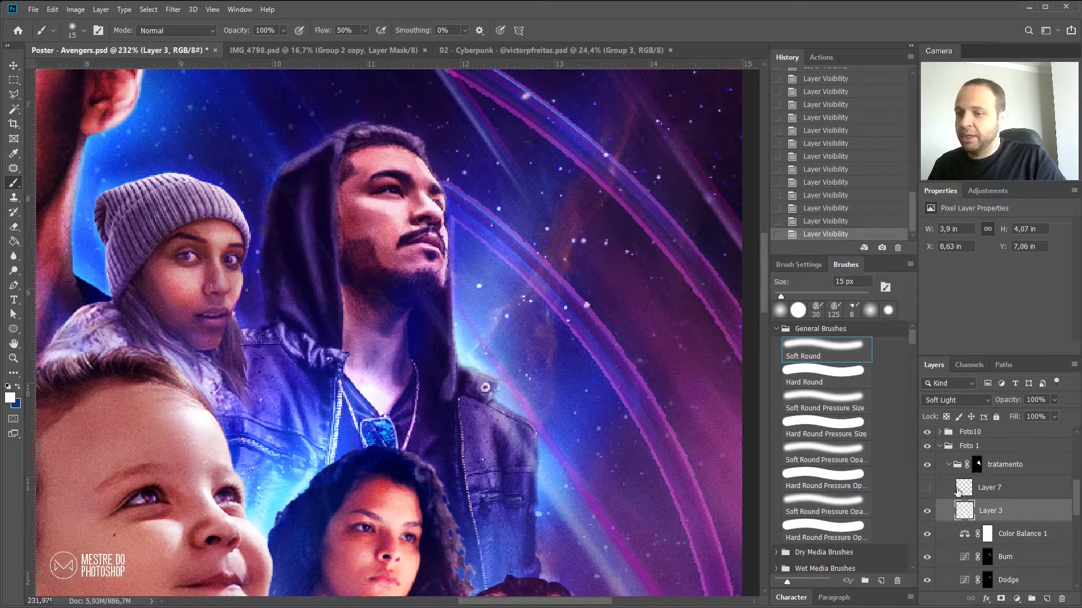
Step: Toggle the tratamento group's mask off and on, and load the group and IMG_5137 masks as selections before deselecting
left_click(977, 467, "shift")
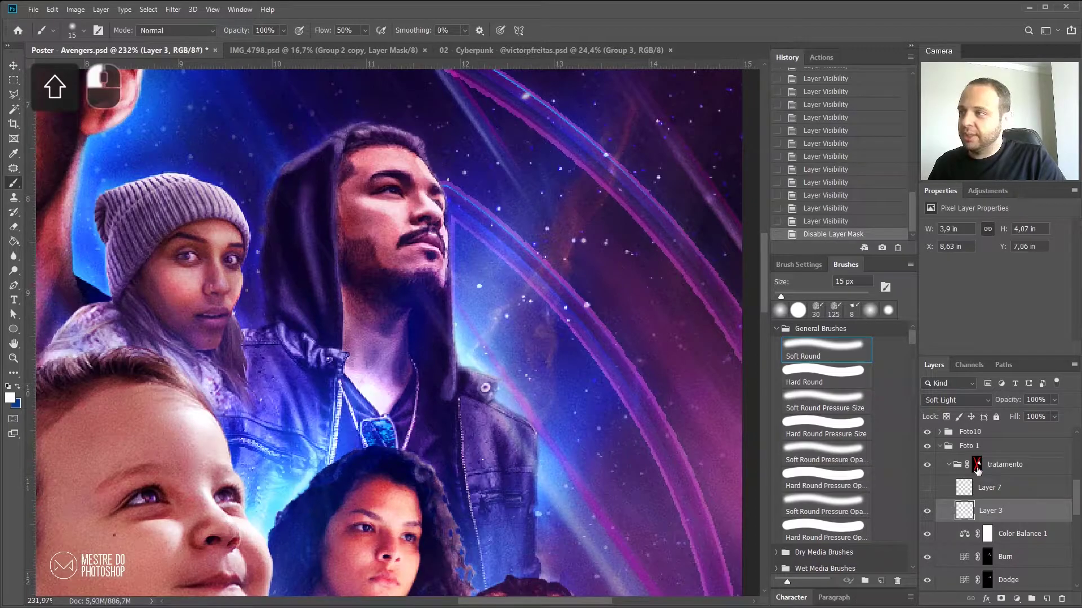
left_click(977, 467, "shift")
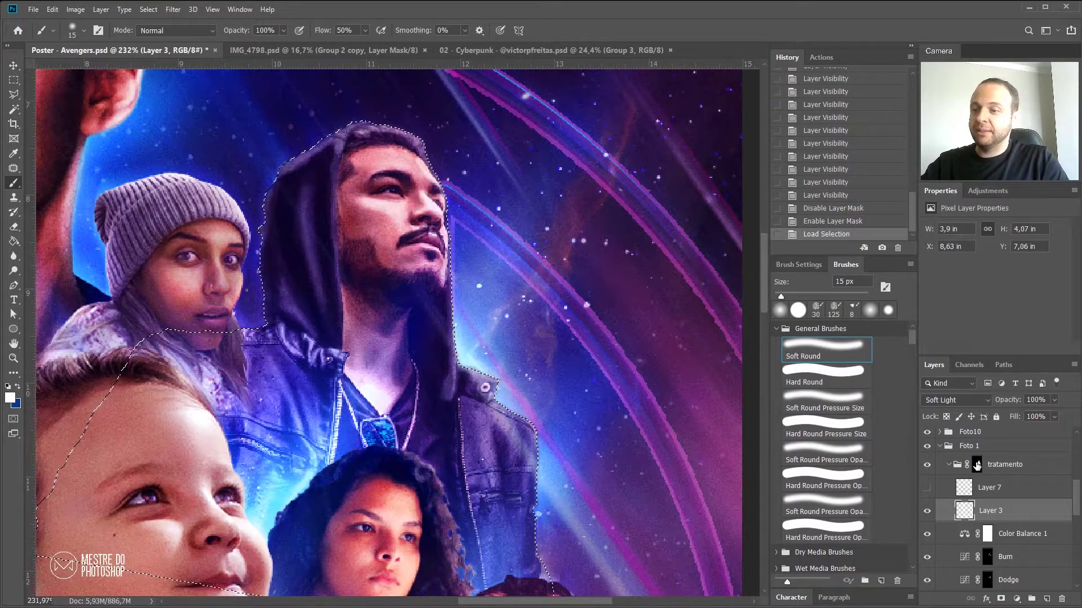
left_click(950, 465)
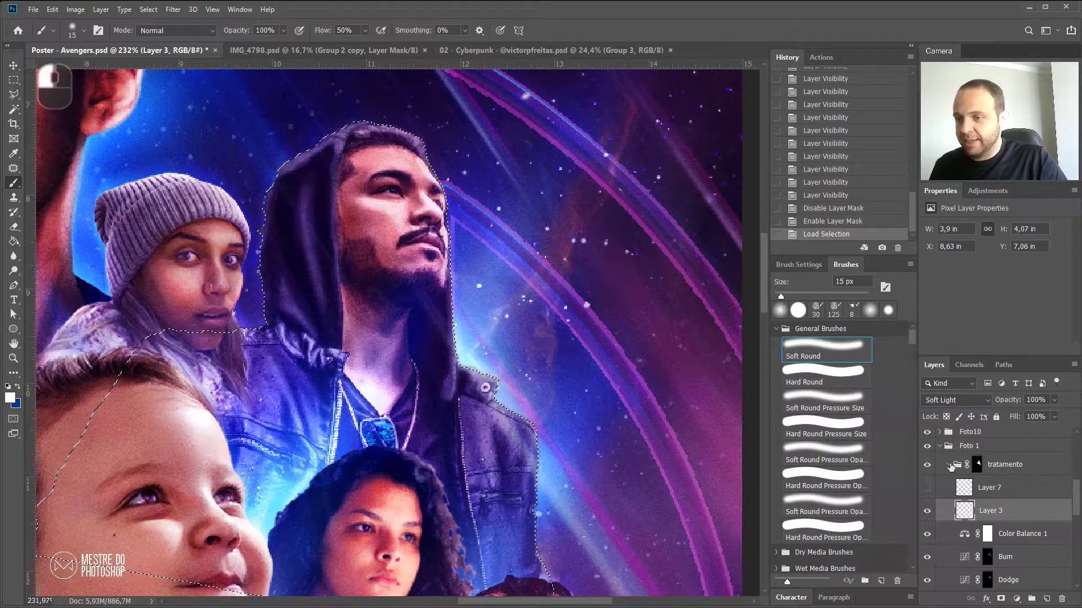
left_click(978, 492, "ctrl")
left_click(977, 490, "ctrl")
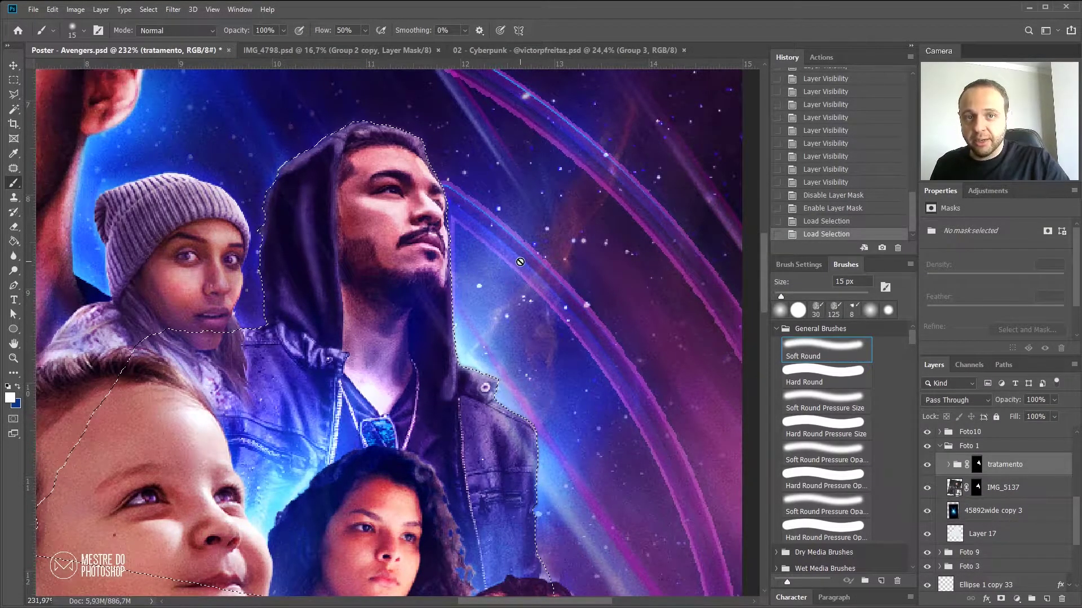
left_click(13, 80)
left_click(581, 284)
Step: View Layer 3's painted strokes in Normal blend mode with the Brush tool active, and undo the blend change
left_click(948, 464)
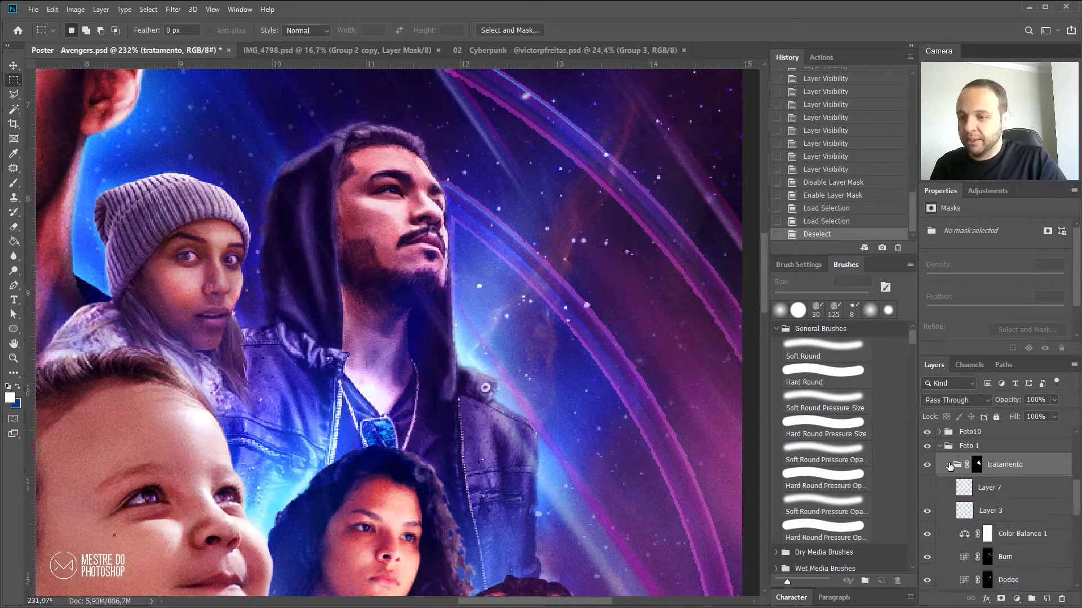
left_click(994, 510)
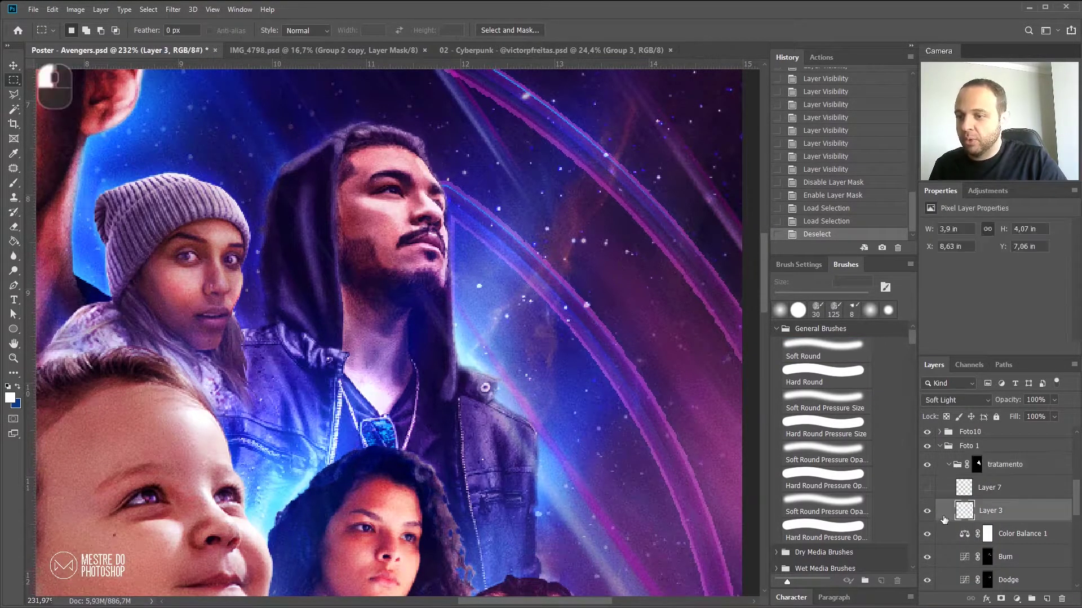
left_click(13, 183)
left_click(964, 401)
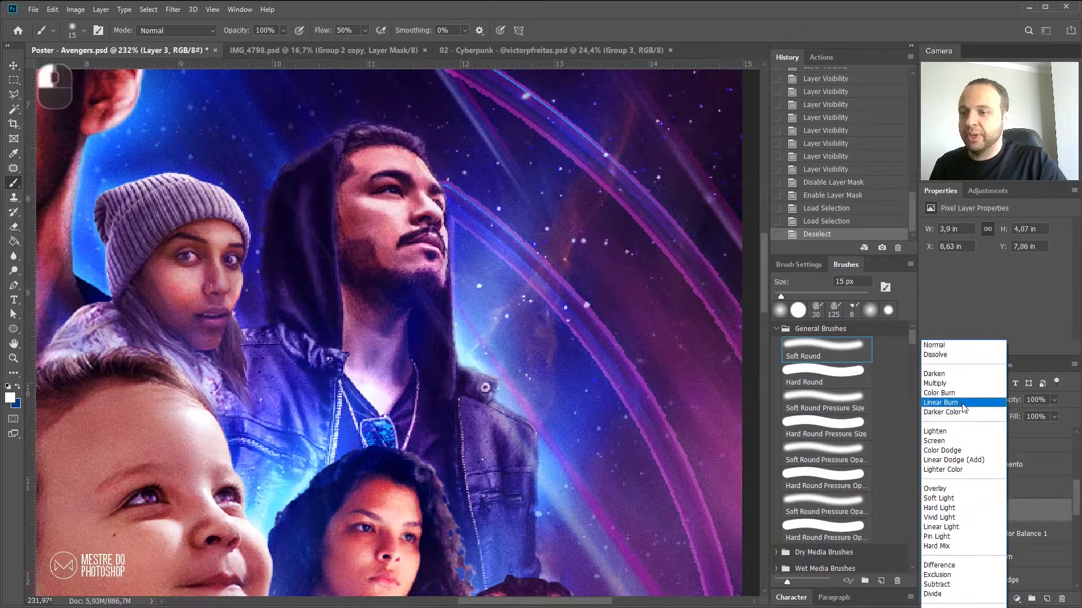
left_click(952, 346)
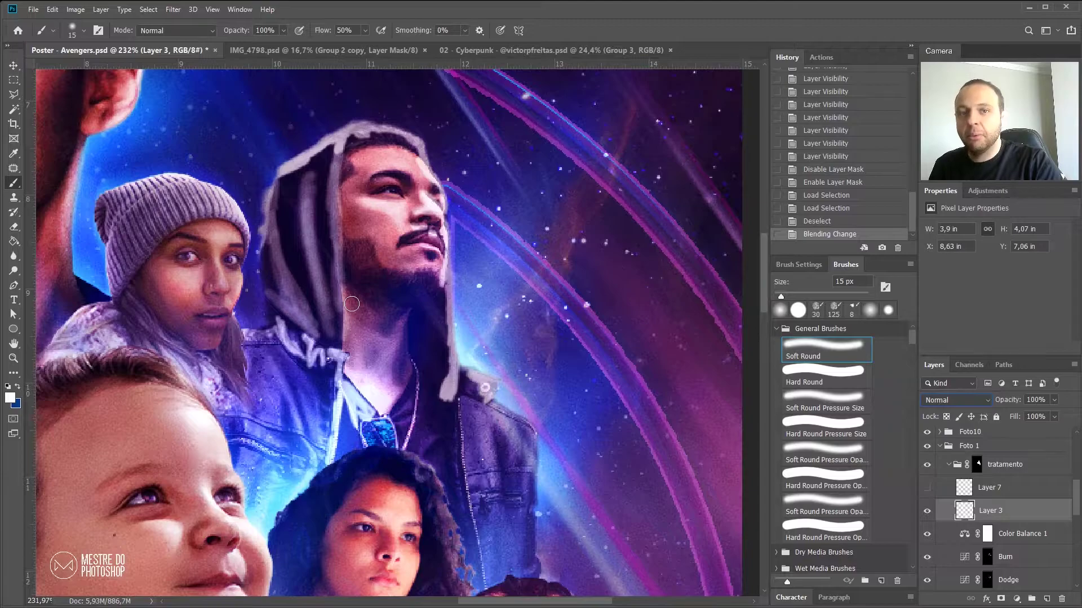
key("ctrl+z")
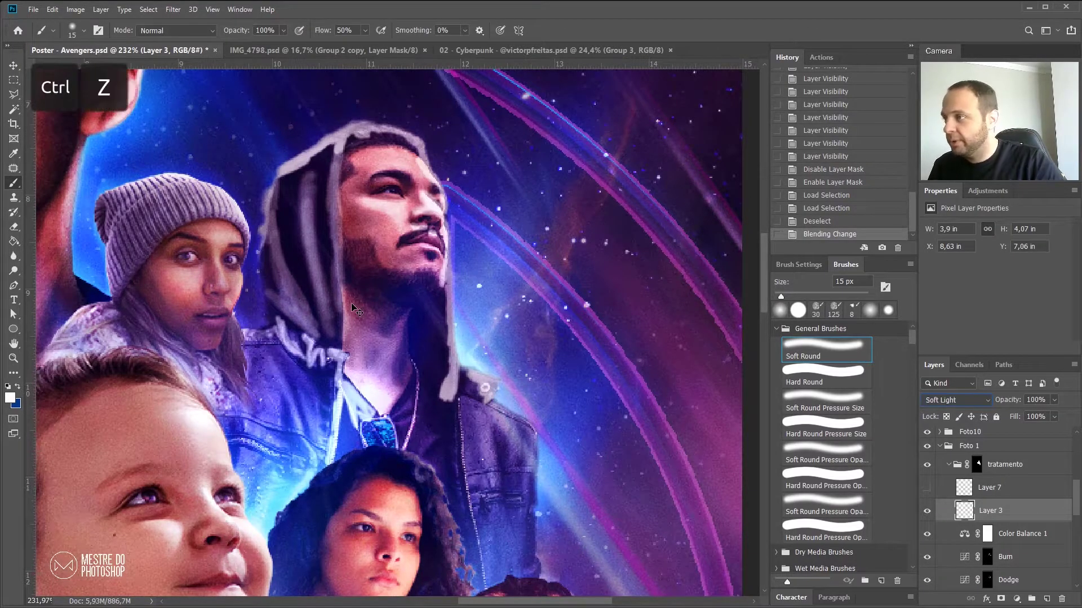
Step: Compare the hooded man with Layer 7 shown and hidden, and make Layer 3 the active layer again
left_click(951, 495)
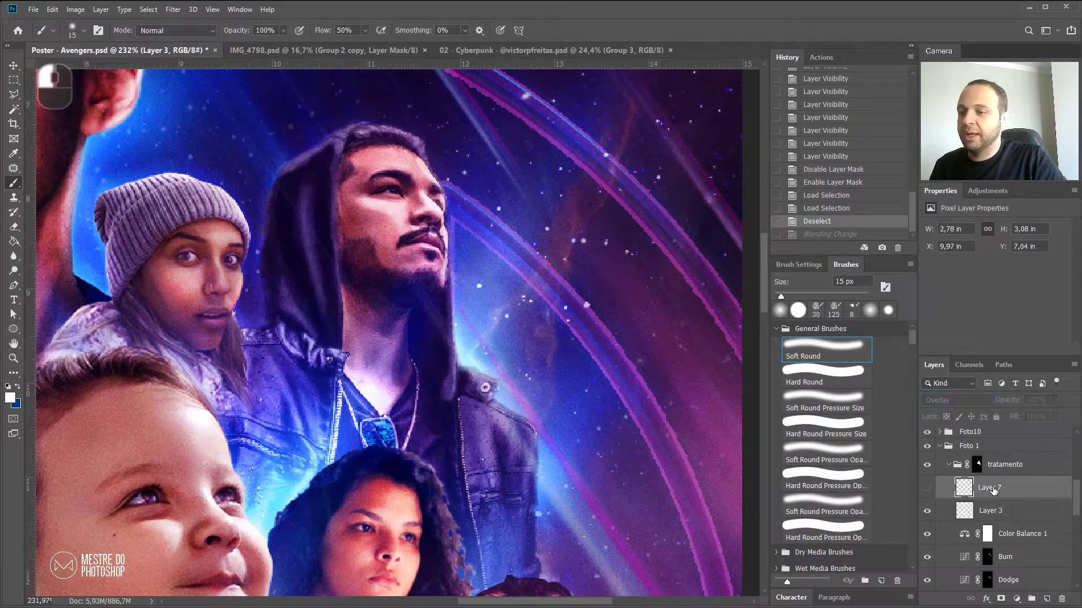
left_click(926, 488)
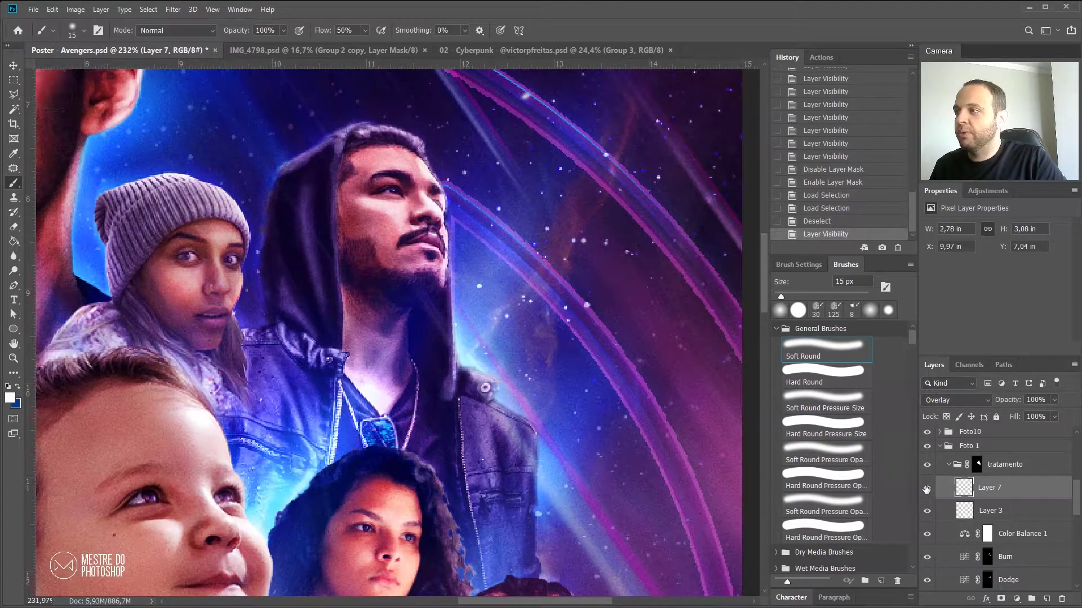
left_click(926, 487)
left_click(989, 510)
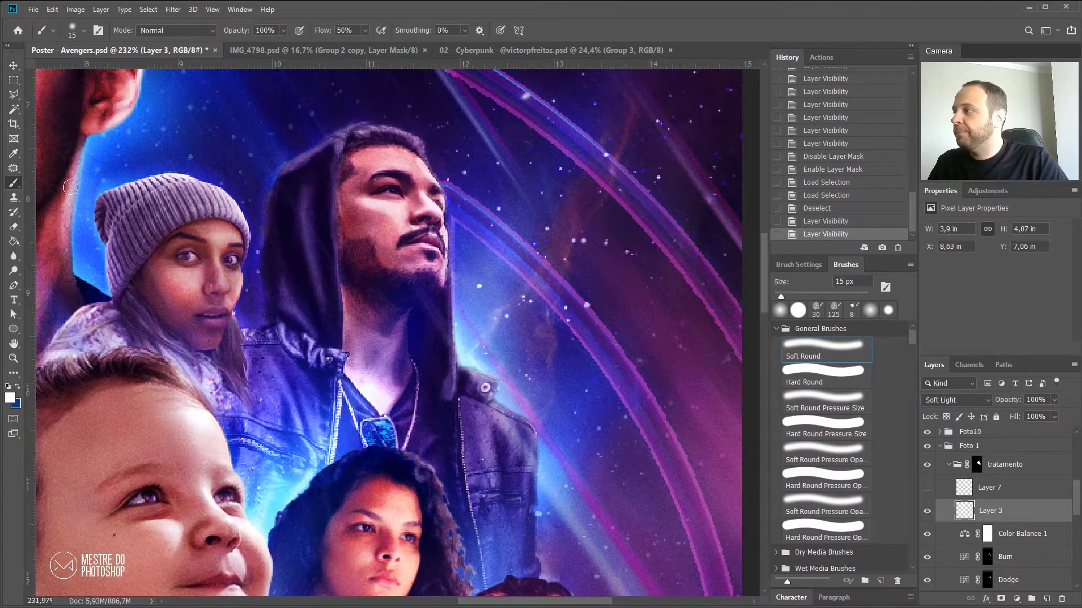
Step: Paint fine white highlights on Layer 3 along the hood's rim, using brush sizes of 4 px and 1 px
scroll(460, 130, "up", 5)
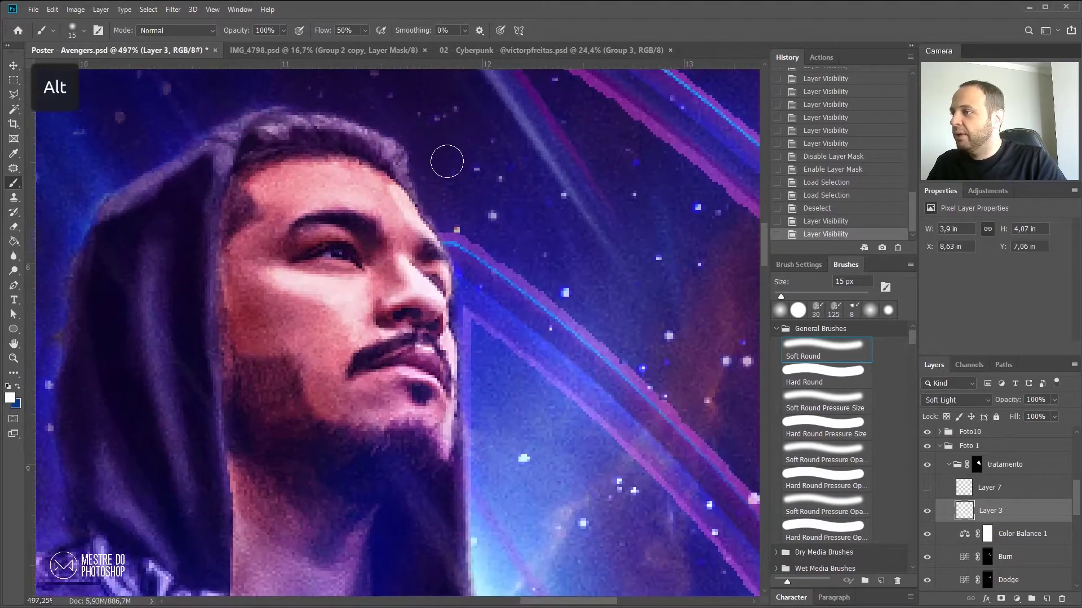
left_click_drag(465, 163, 509, 192)
right_click(538, 182)
left_click_drag(604, 203, 599, 204)
key("Return")
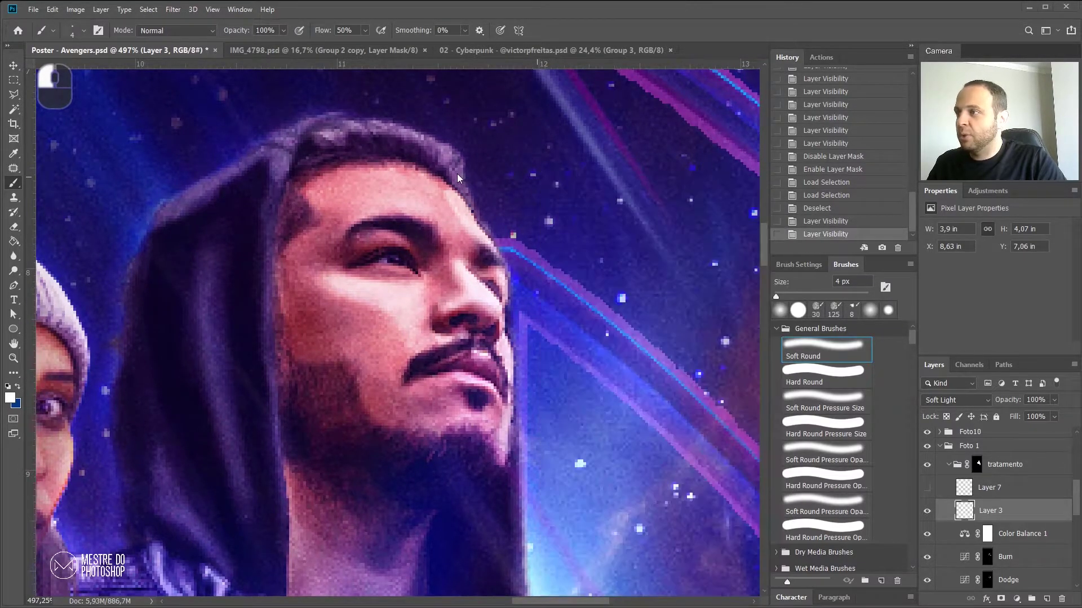
mouse_move(457, 180)
left_mouse_down()
mouse_move(448, 169)
mouse_move(456, 179)
mouse_move(476, 153)
mouse_move(479, 170)
left_mouse_up()
key("bracketright")
key("bracketleft")
key("bracketleft")
left_click_drag(262, 143, 258, 146)
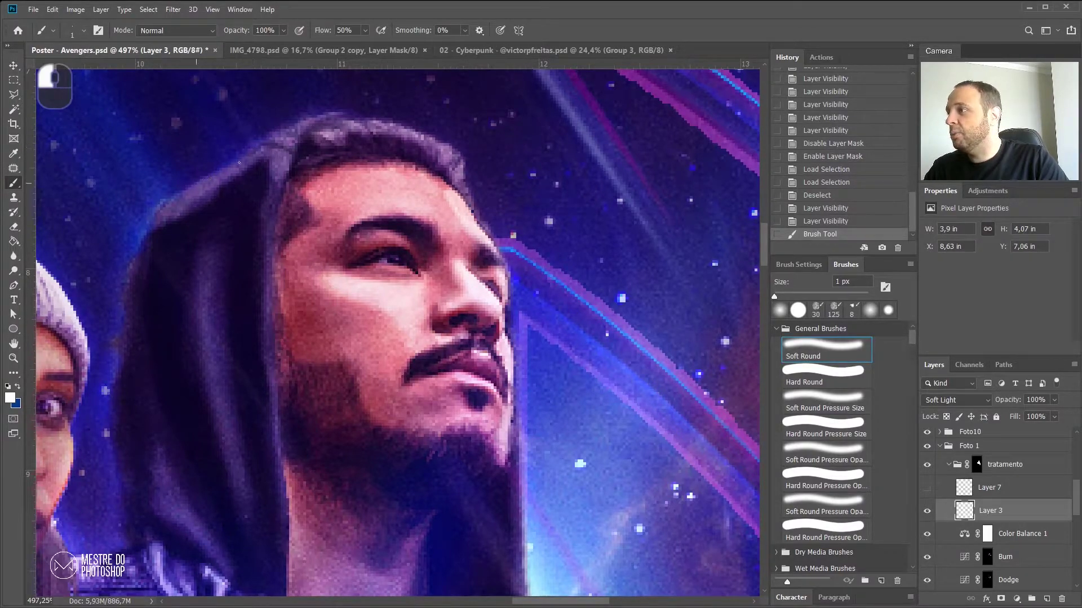
Step: Enlarge the brush to 9 px and paint a highlight along the back upper edge of the hood
key("bracketright")
key("bracketright")
key("bracketright")
key("bracketright")
key("bracketright")
key("bracketright")
key("bracketright")
key("bracketright")
mouse_move(187, 190)
left_mouse_down()
mouse_move(196, 108)
mouse_move(181, 198)
mouse_move(150, 198)
mouse_move(171, 196)
left_mouse_up()
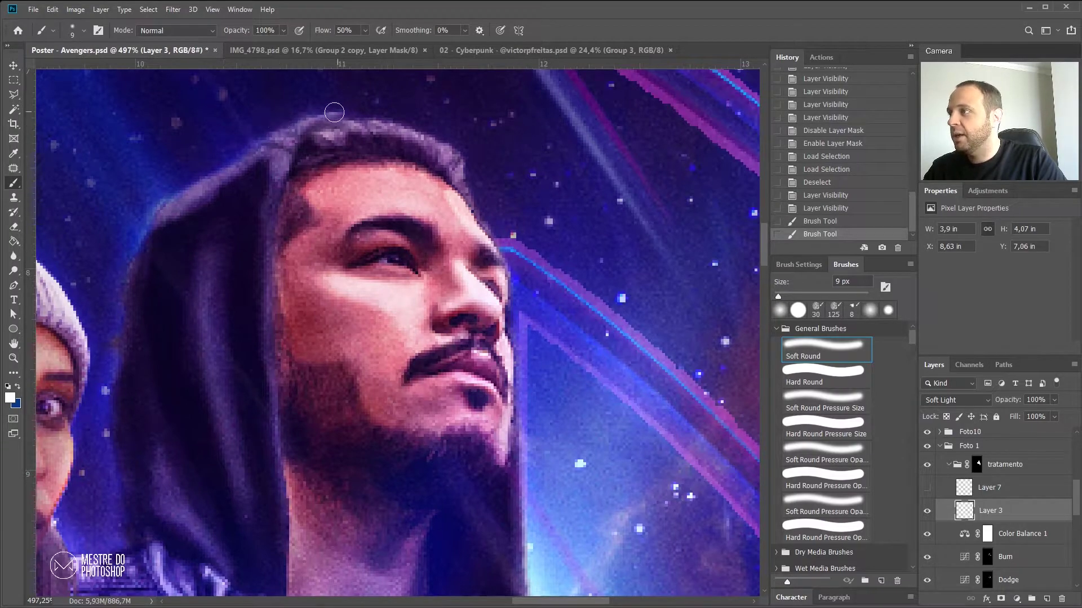
Step: Reduce the brush to 2 px and paint short white strokes along the hood's rim above the forehead
key("[")
key("[")
key("[")
key("[")
key("[")
key("[")
key("[")
key("[")
key("]")
key("]")
key("]")
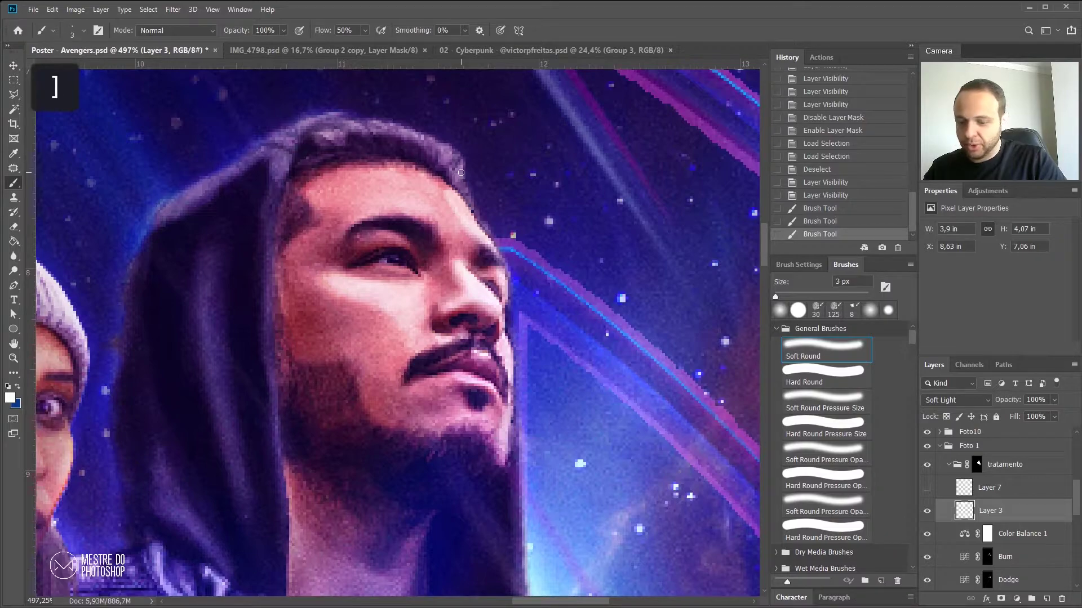
key("[")
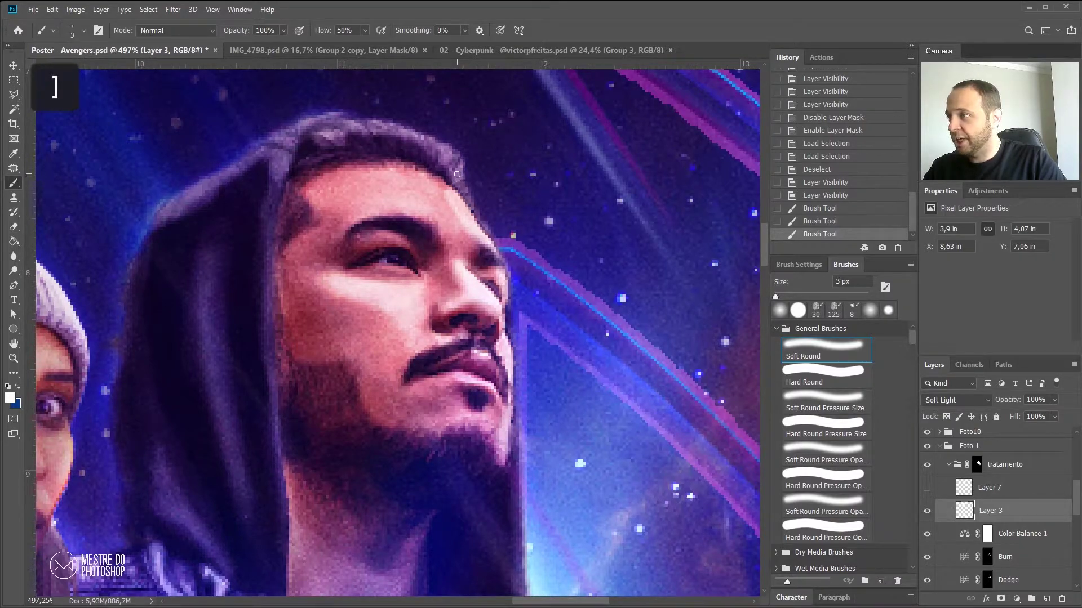
mouse_move(466, 159)
left_mouse_down()
mouse_move(478, 146)
mouse_move(450, 141)
left_mouse_up()
mouse_move(427, 155)
left_mouse_down()
mouse_move(435, 131)
mouse_move(392, 113)
mouse_move(361, 117)
left_mouse_up()
mouse_move(348, 141)
left_mouse_down()
mouse_move(345, 117)
mouse_move(309, 134)
left_mouse_up()
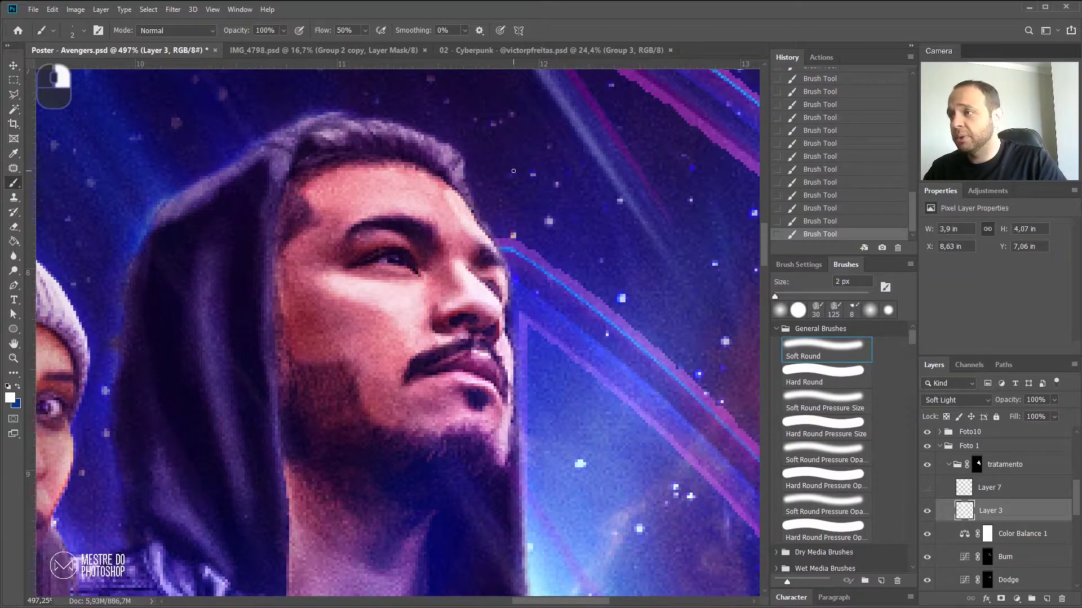
Step: Add more fine white strokes across the top rim of the hood with the soft brush at 3 px and 2 px
right_click(525, 168)
left_click_drag(580, 184, 581, 185)
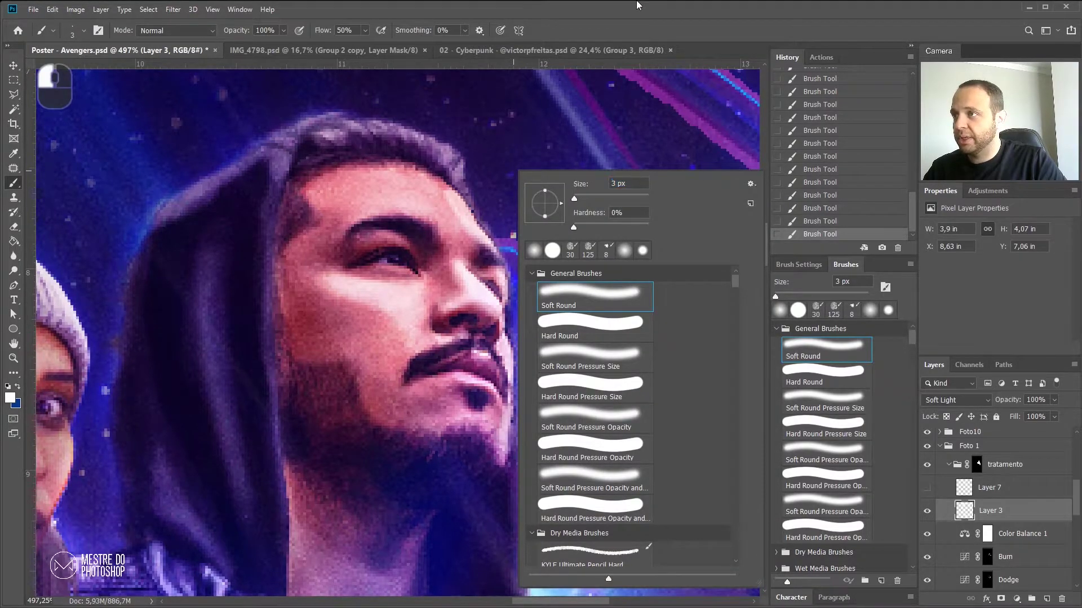
left_click(638, 6)
left_click_drag(443, 156, 454, 139)
key("[")
key("[")
key("bracketright")
left_click(424, 144)
left_click_drag(394, 146, 341, 117)
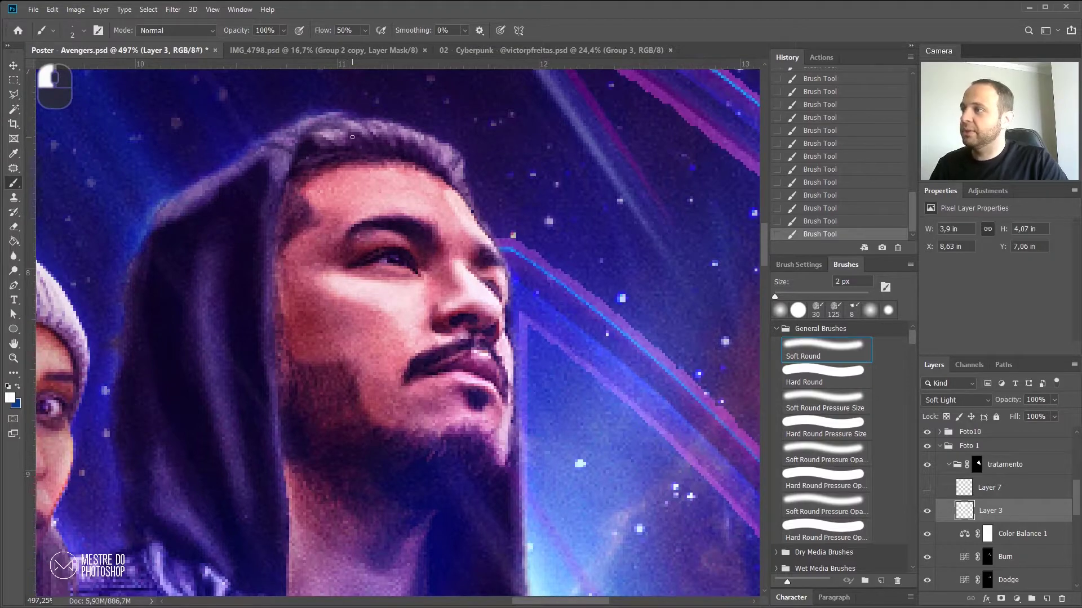
Step: Paint thin 2 px white highlights along the outer edge of the man's face from the forehead to the chin
left_click_drag(509, 272, 511, 302)
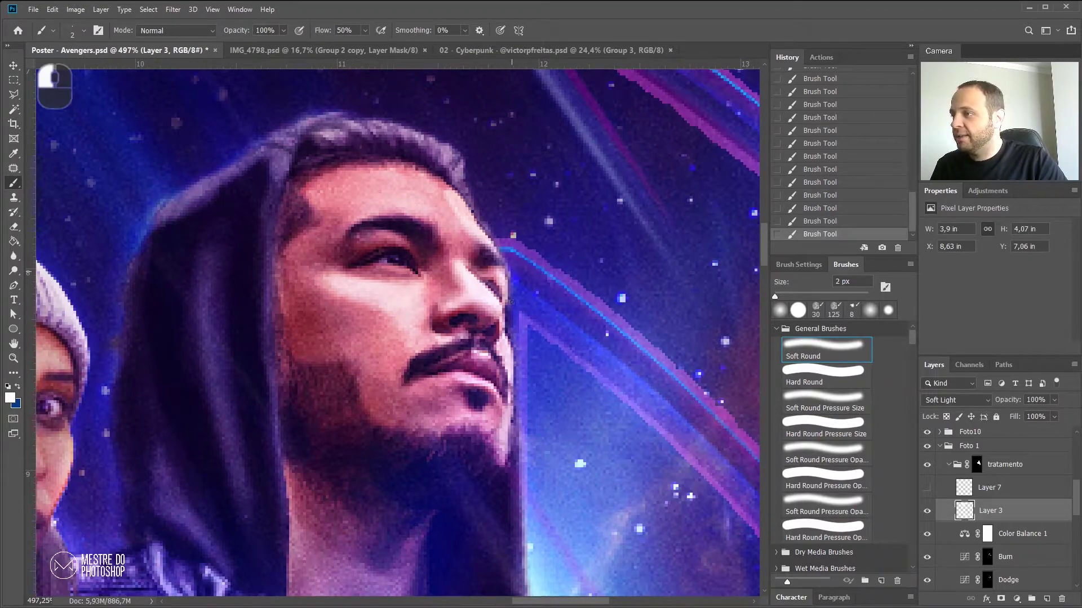
left_click_drag(477, 221, 488, 234)
mouse_move(513, 395)
left_mouse_down()
mouse_move(518, 363)
mouse_move(514, 451)
left_mouse_up()
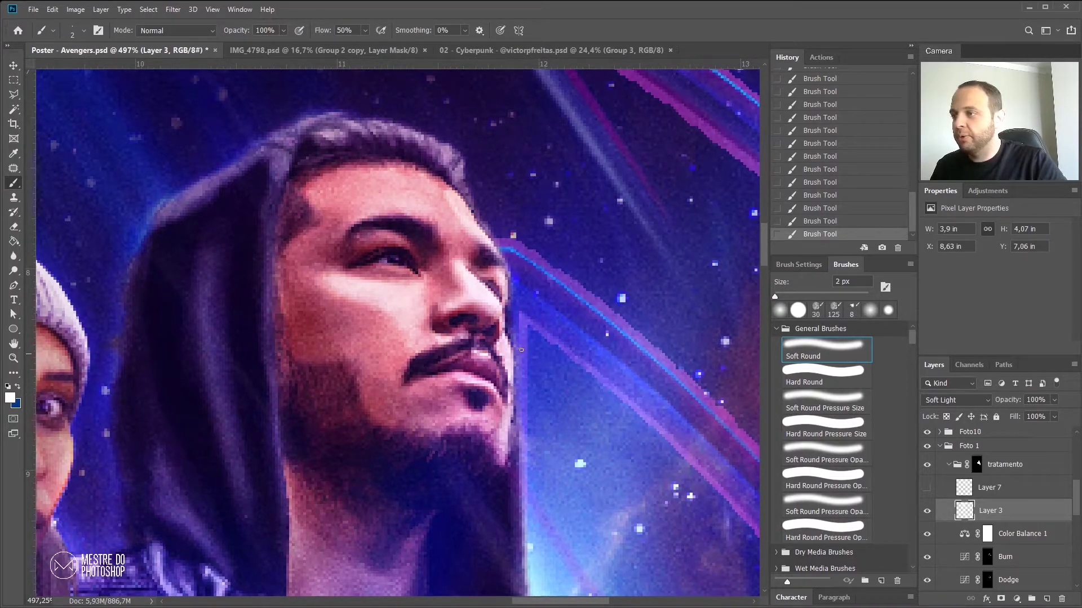
Step: Set the brush opacity to 50%, and undo the trial strokes on the cheek painted before and after the change
mouse_move(344, 295)
left_mouse_down()
mouse_move(333, 309)
mouse_move(367, 361)
mouse_move(371, 344)
mouse_move(376, 370)
left_mouse_up()
key("ctrl+z")
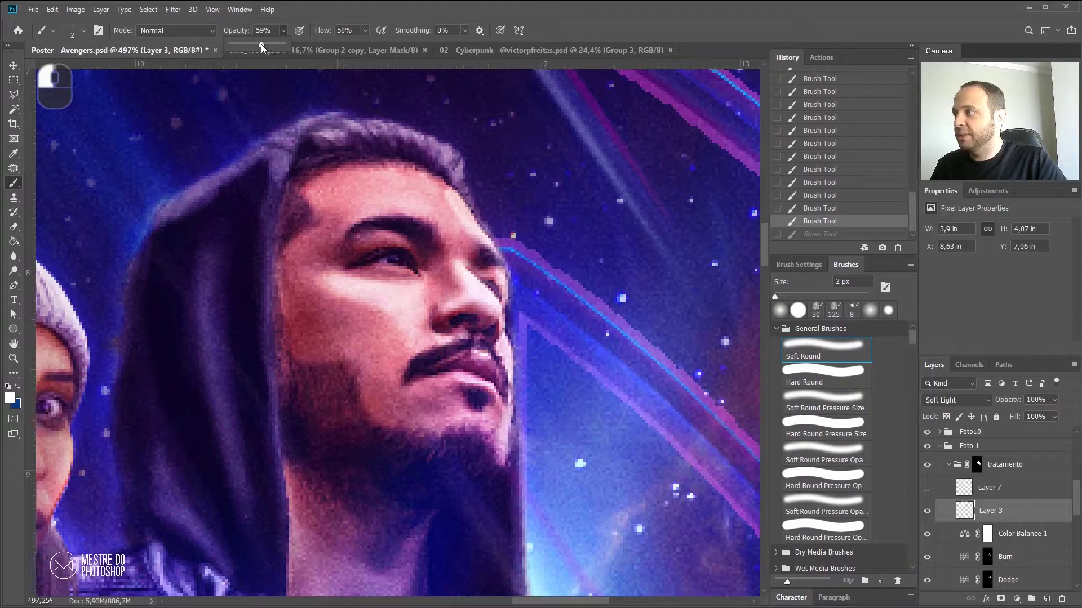
left_click_drag(258, 45, 257, 45)
mouse_move(352, 307)
left_mouse_down()
mouse_move(340, 335)
mouse_move(358, 309)
mouse_move(350, 340)
left_mouse_up()
key("ctrl+z")
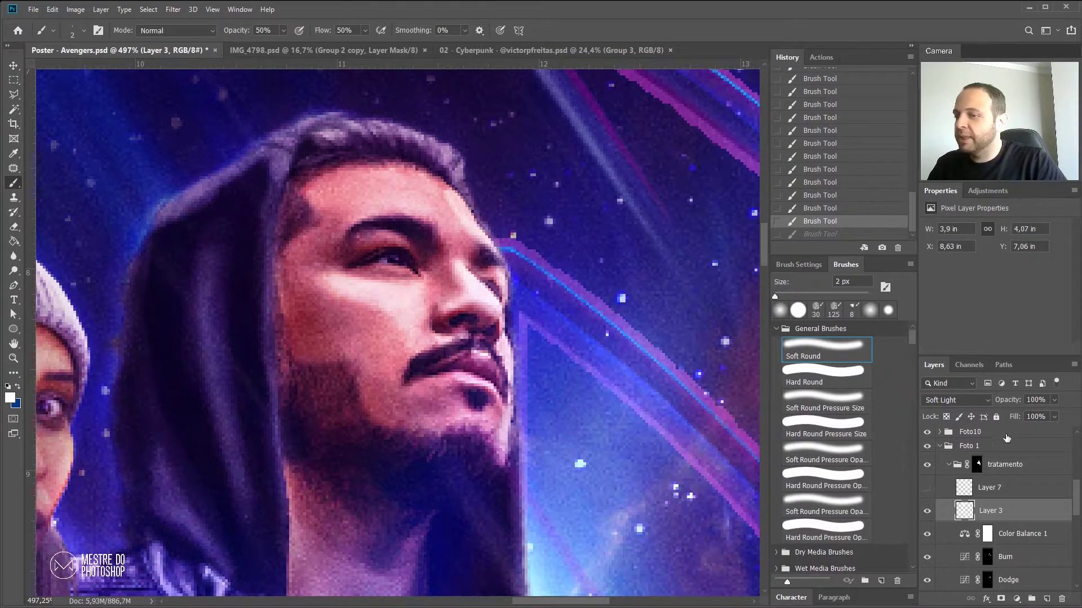
Step: Set Layer 3's blend mode to Normal, and undo a trial change of the layer's fill
left_click(970, 401)
left_click(949, 342)
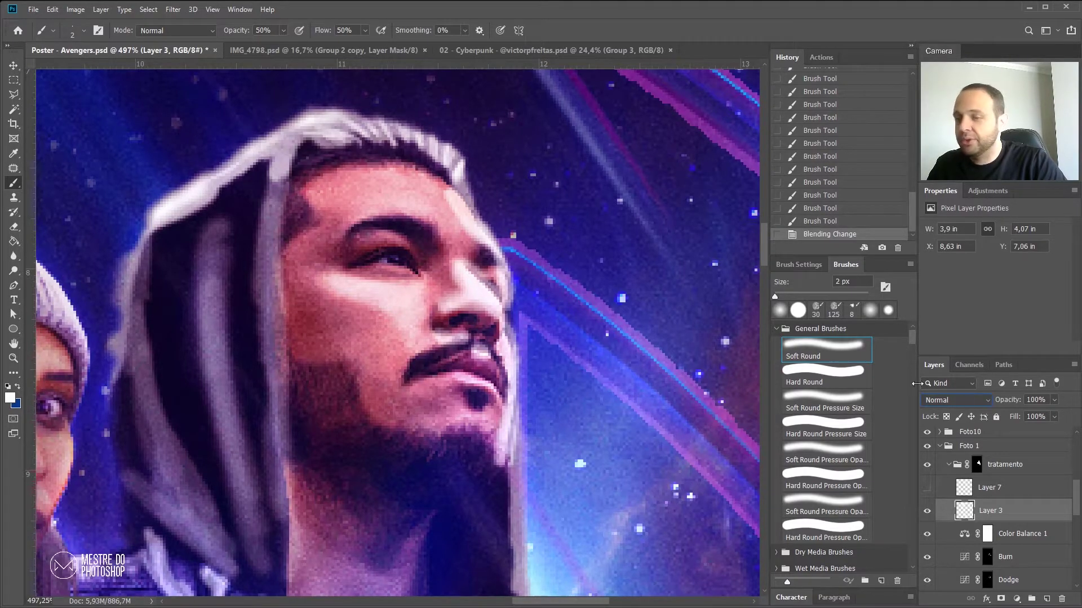
left_click(1053, 418)
left_click_drag(1022, 429, 1061, 428)
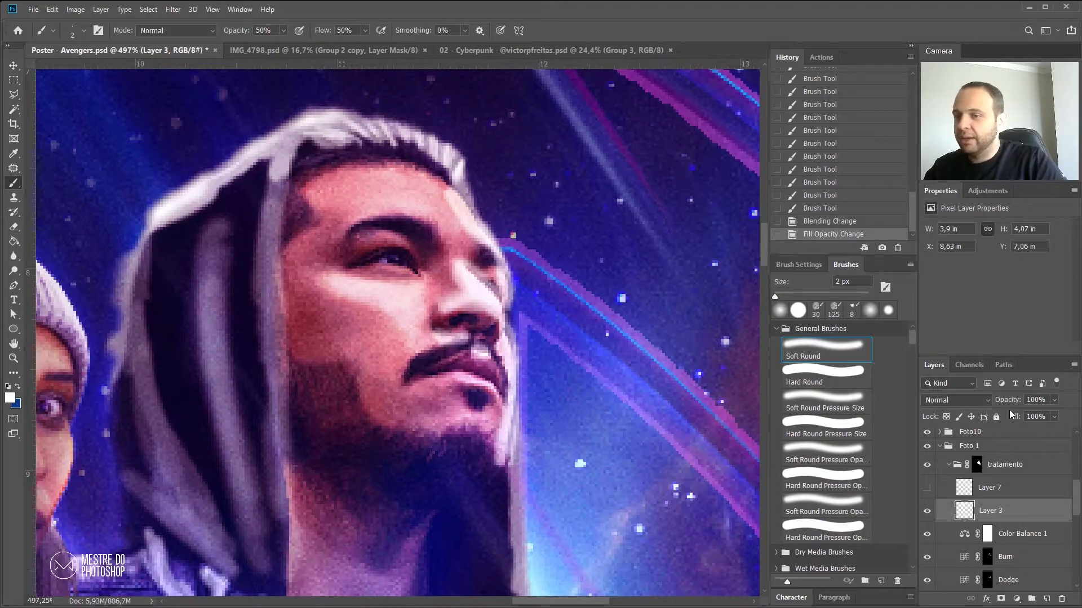
key("ctrl+z")
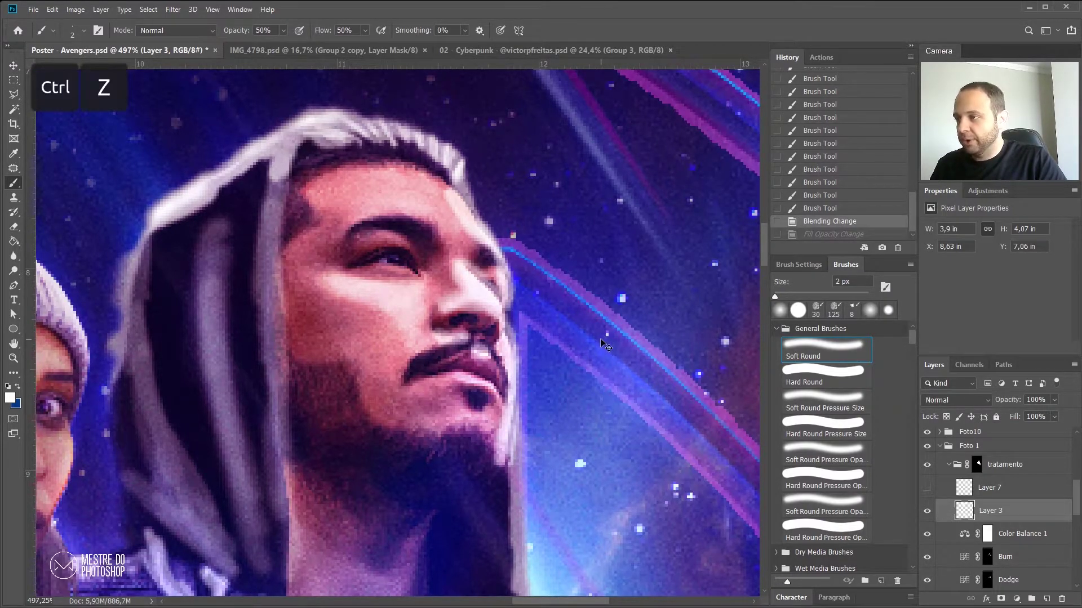
Step: Undo Layer 3's blend mode change, then make Layer 7 visible and select it
key("ctrl+z")
left_click(927, 487)
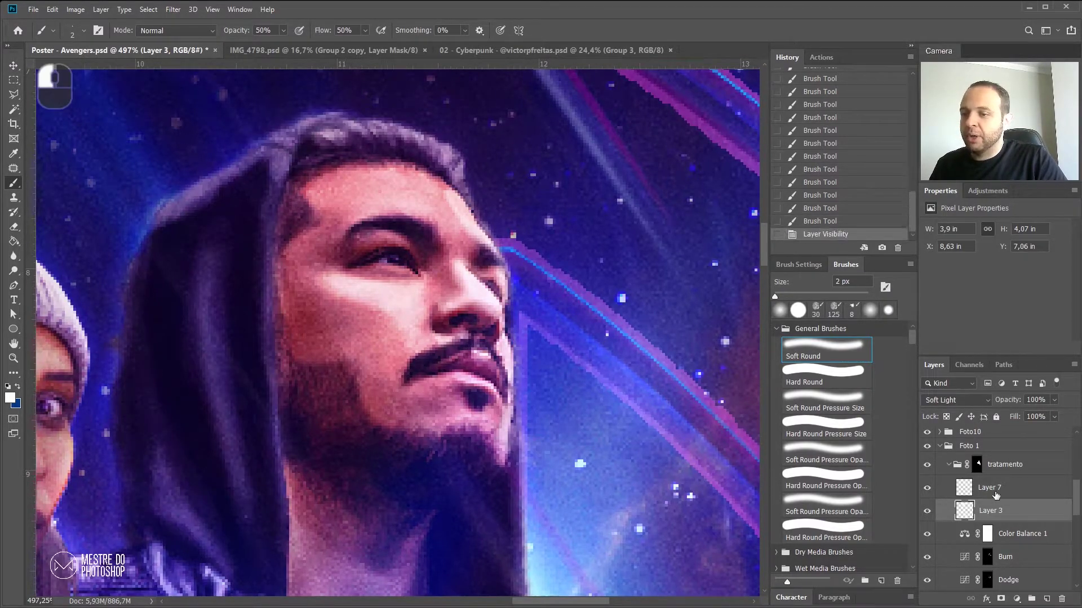
left_click(994, 495)
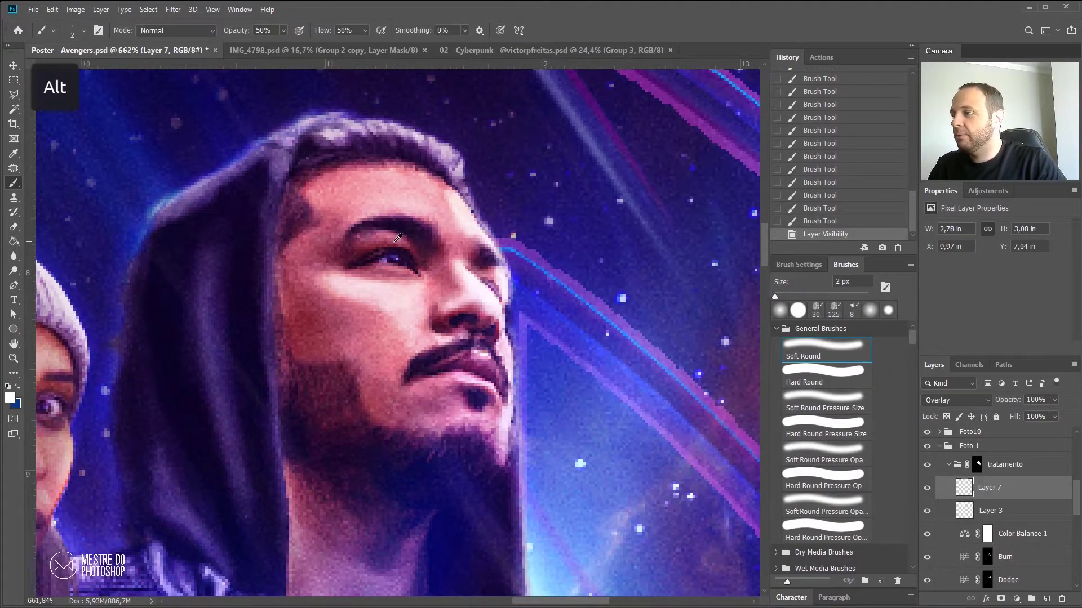
Step: Compare the hooded man's eye up close with Layer 7 hidden and shown
scroll(392, 260, "up", 6)
scroll(394, 289, "down", 3)
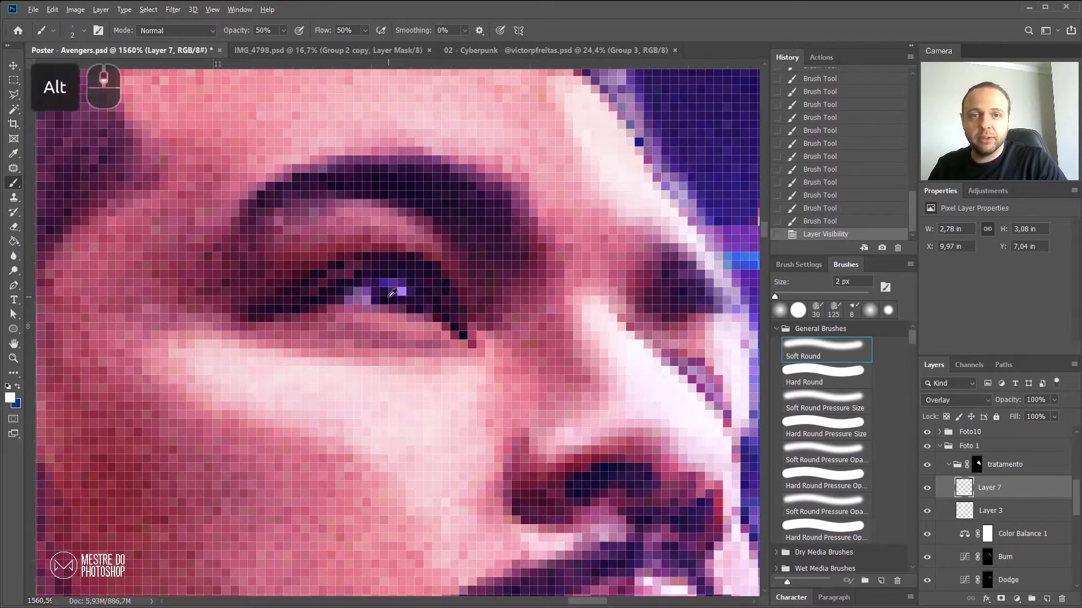
left_click(927, 489)
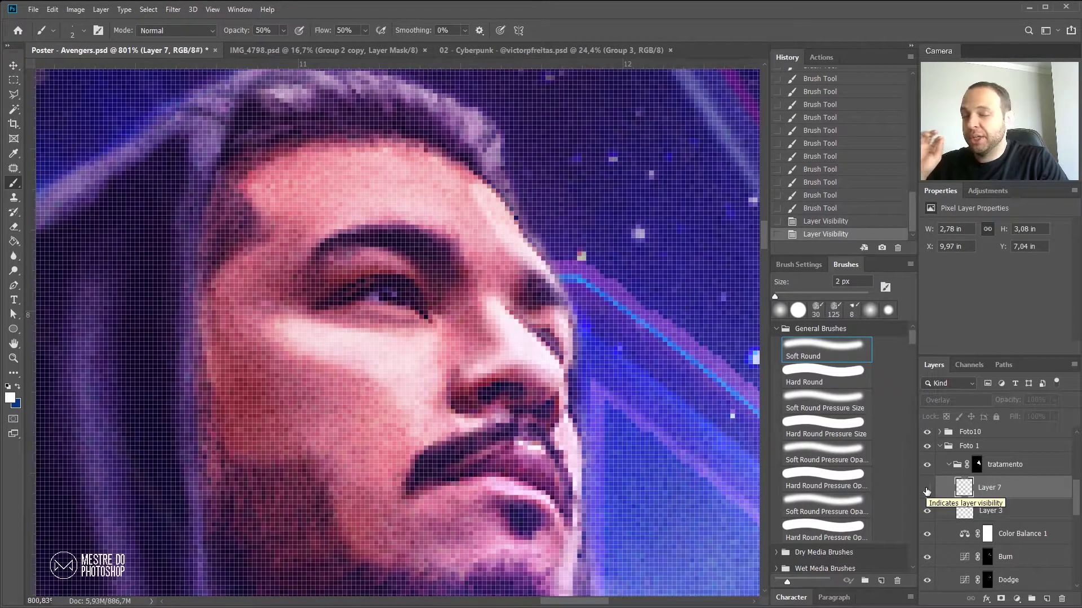
left_click(927, 489)
Step: Load Layer 7's pixels as a selection to examine the painted spots around the eye, and deselect
left_click(964, 487, "ctrl")
scroll(393, 311, "down", 2)
scroll(393, 311, "up", 5)
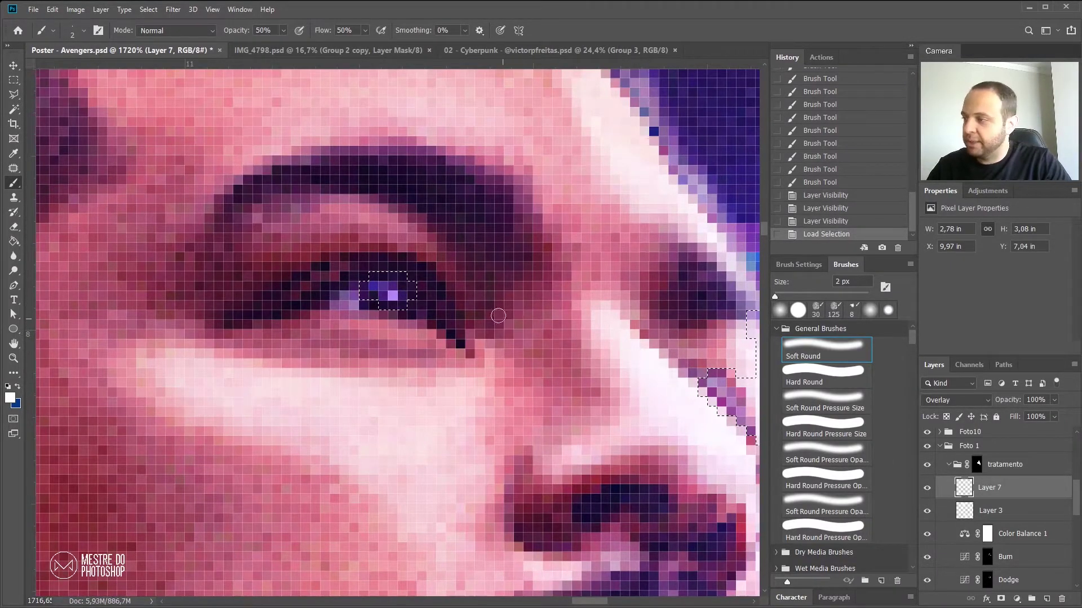
left_click(14, 80)
left_click(417, 300)
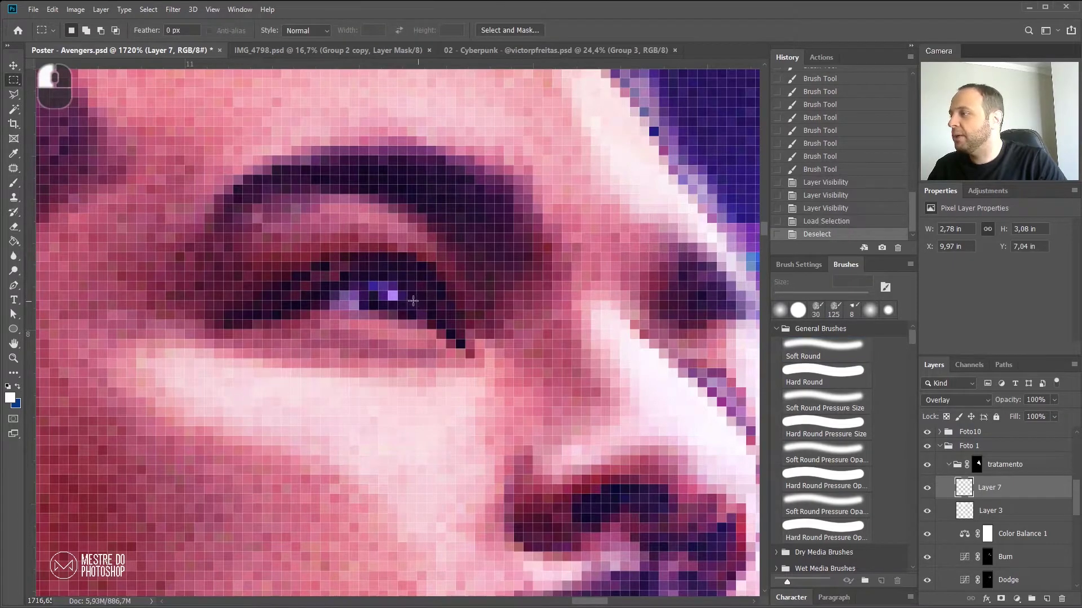
Step: Dab the 2 px soft white brush twice on the highlight in the man's eye on Layer 7
left_click(14, 182)
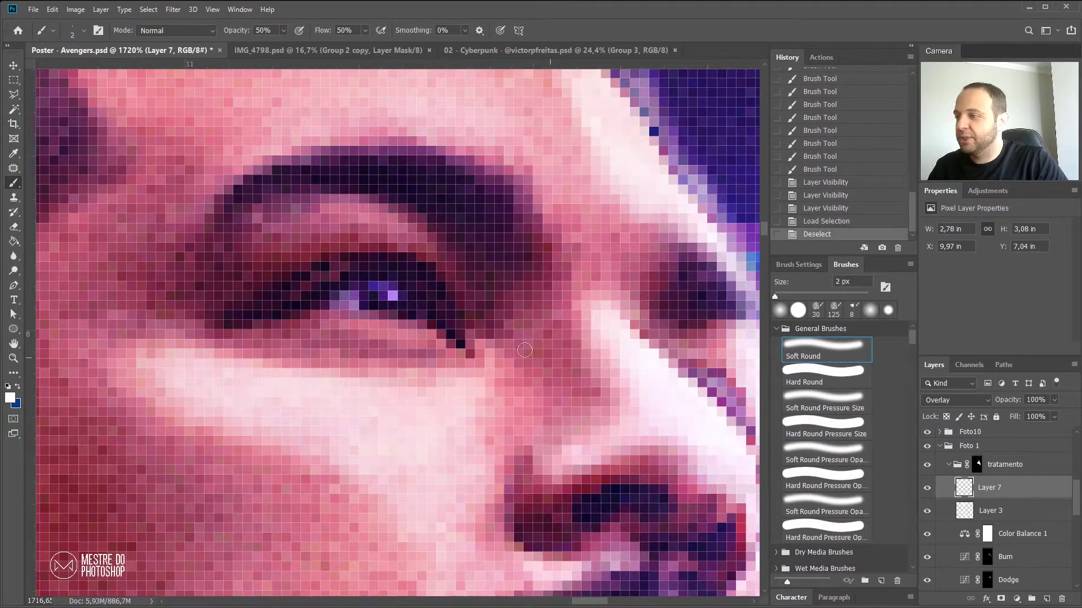
left_click(393, 295)
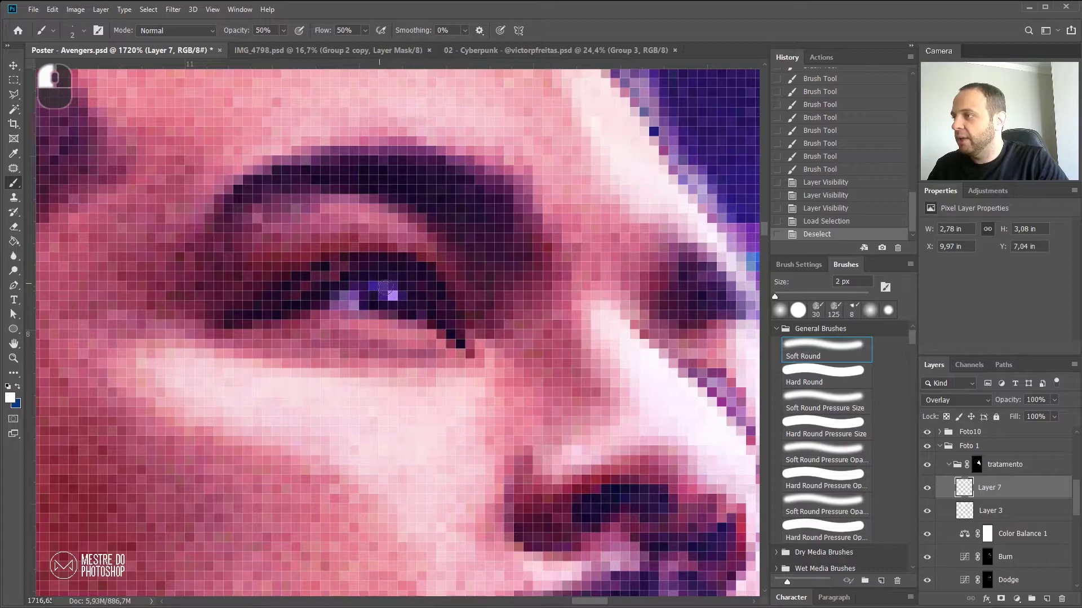
left_click(394, 295)
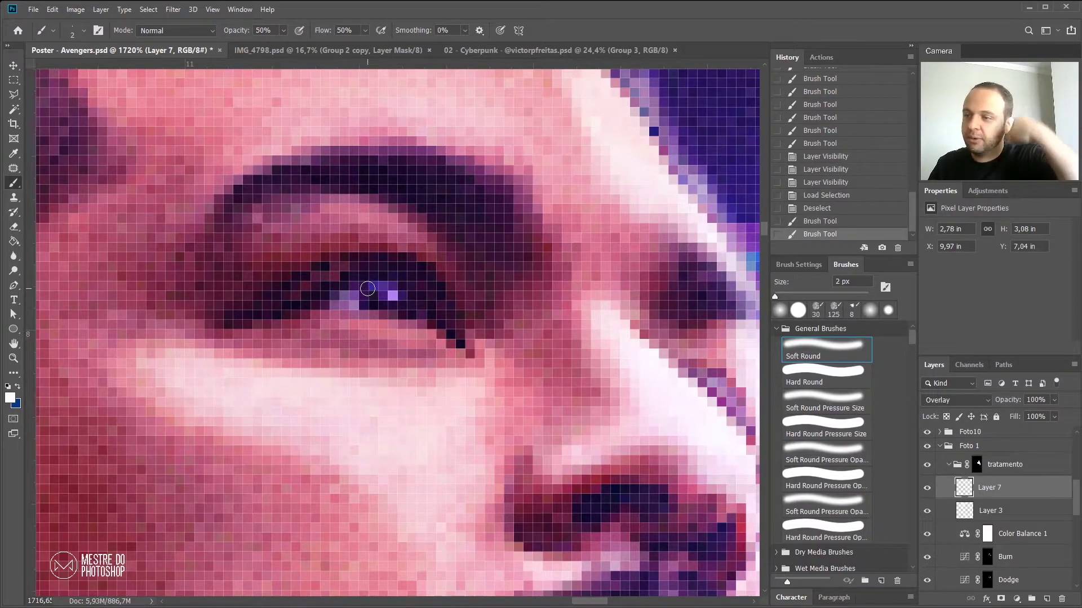
Step: Collapse the Foto 1 group and expand the Foto10 group
scroll(367, 288, "down", 10)
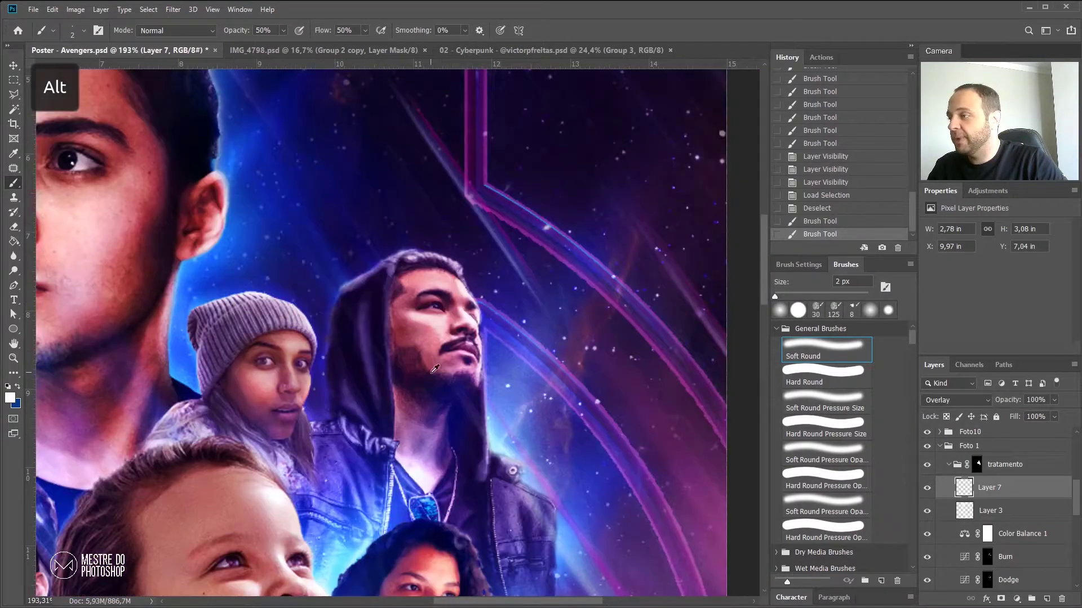
scroll(431, 373, "down", 5)
left_click_drag(419, 433, 580, 316)
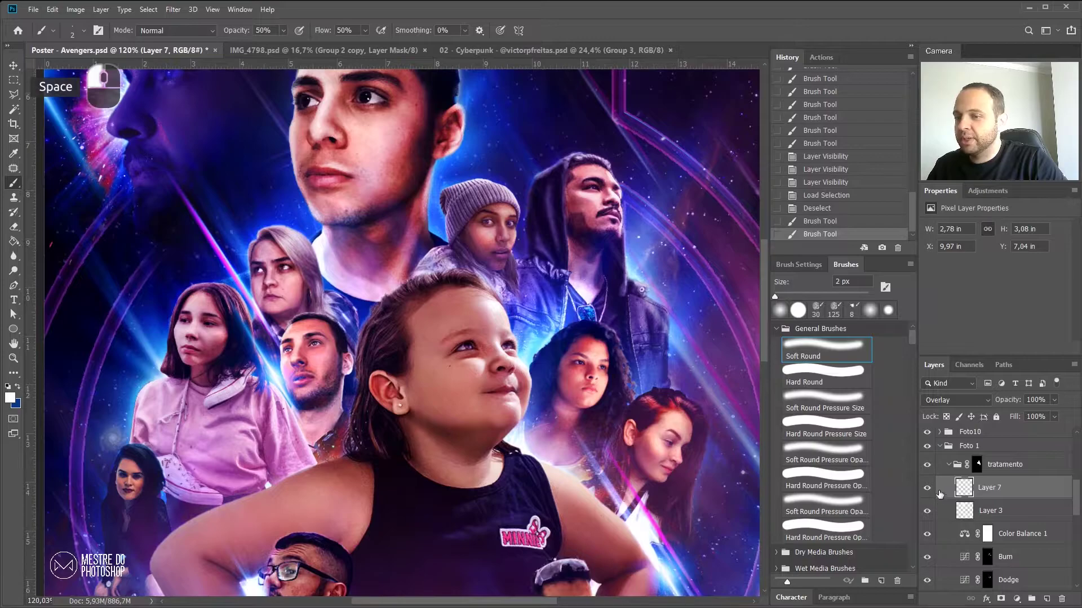
left_click(939, 445)
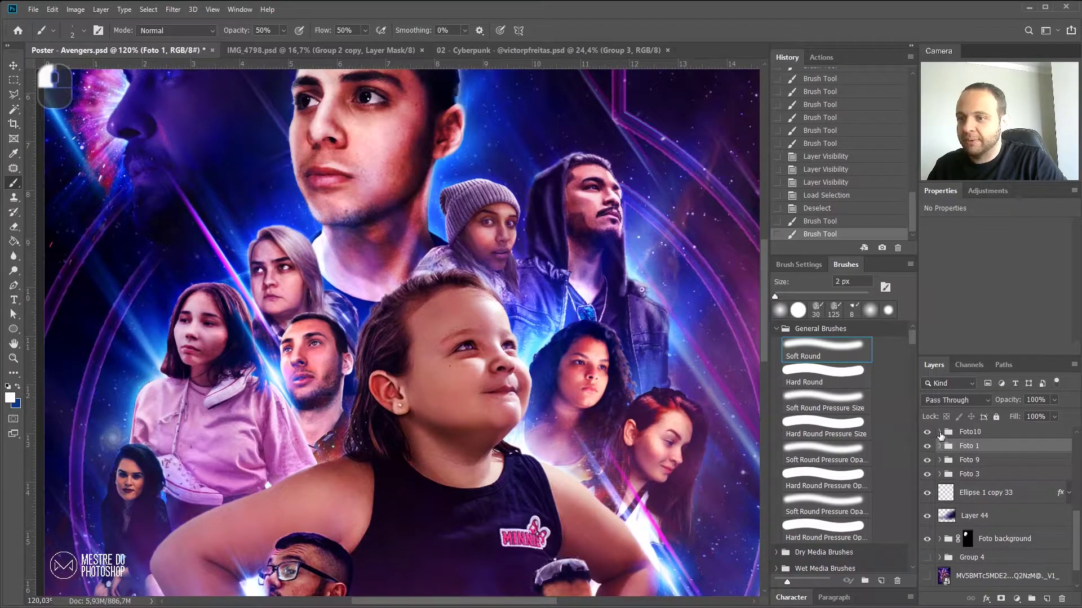
left_click(939, 432)
Step: Compare the woman in the beanie with Foto10's Tratamento group hidden and shown
left_click(926, 450)
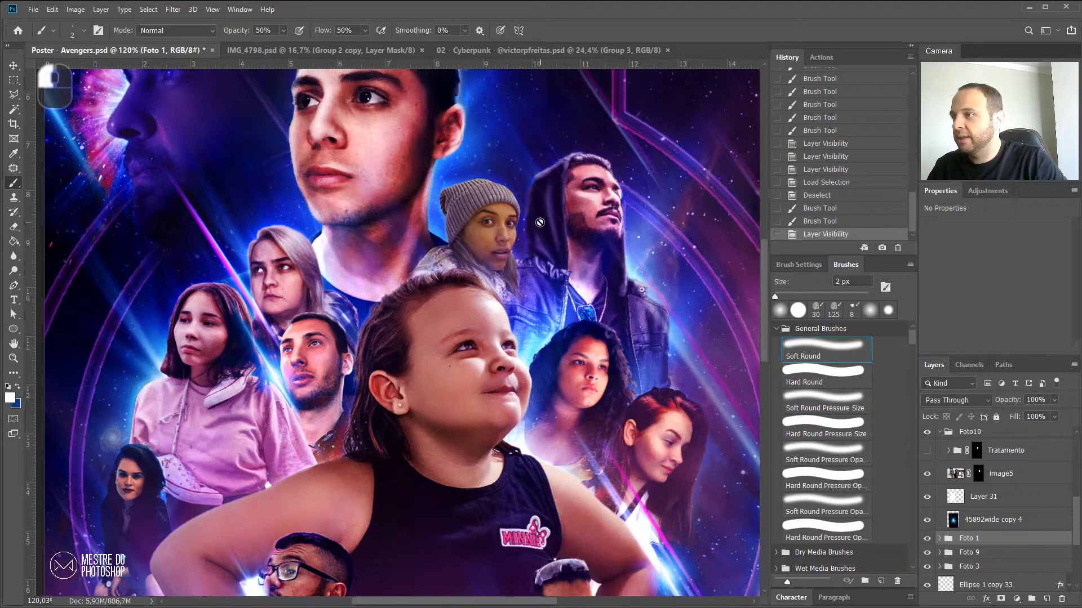
scroll(539, 223, "up", 5)
left_click(927, 451)
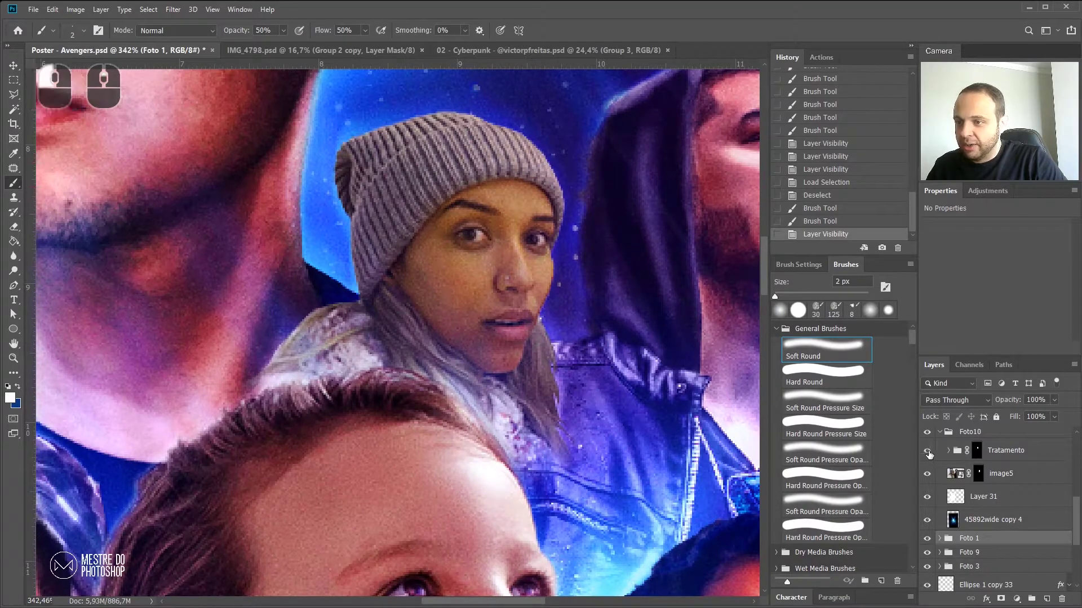
left_click(928, 451)
scroll(928, 454, "up", 1)
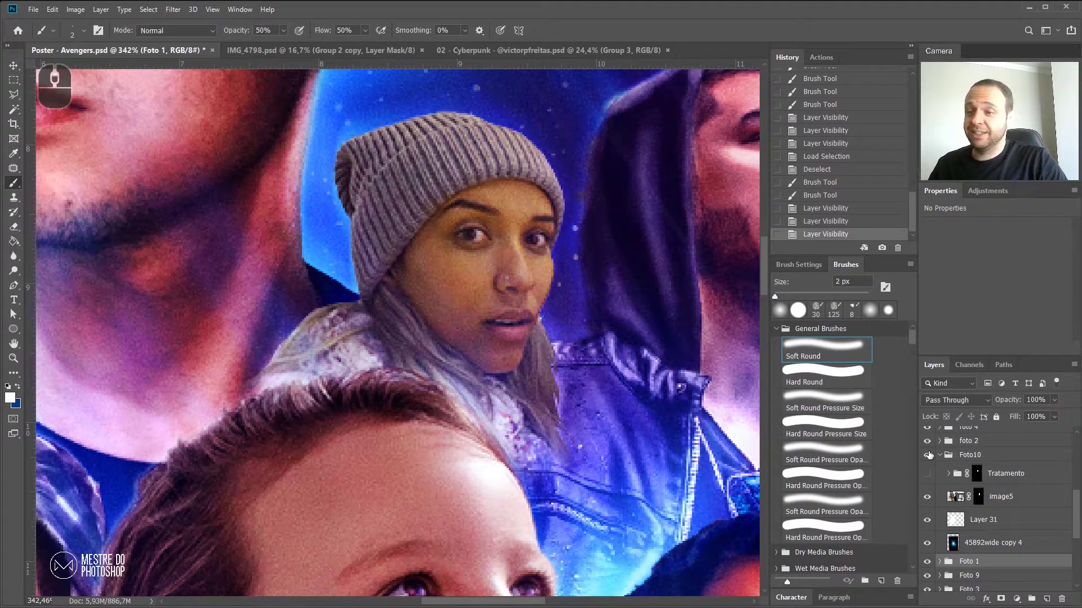
left_click(926, 474)
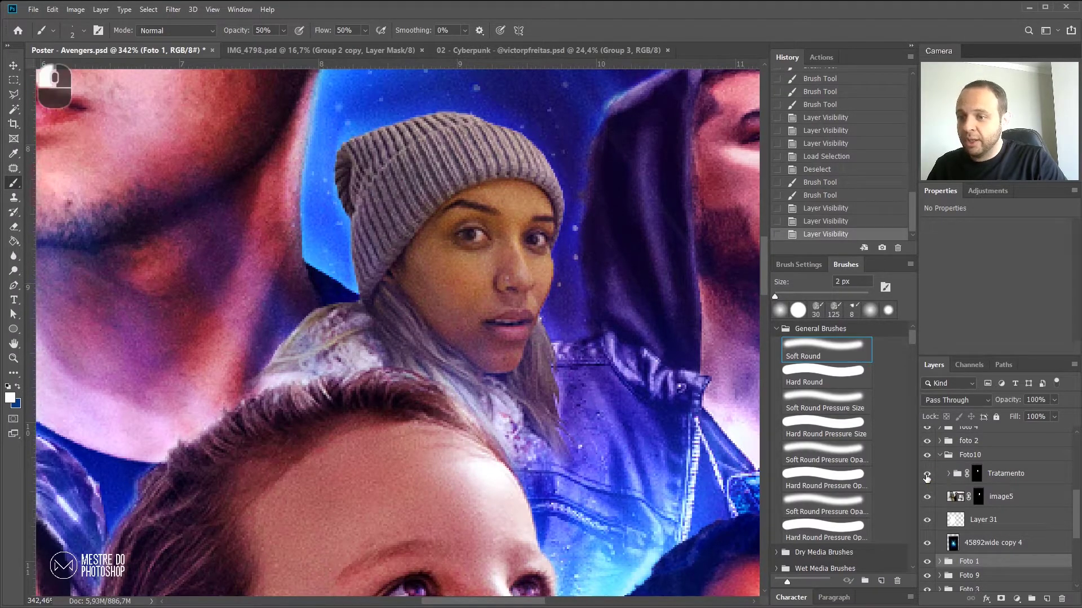
Step: Expand the Tratamento group, check the Hue/Saturation 4 adjustment's effect on the woman, and leave it hidden
left_click(949, 474)
left_click(926, 497)
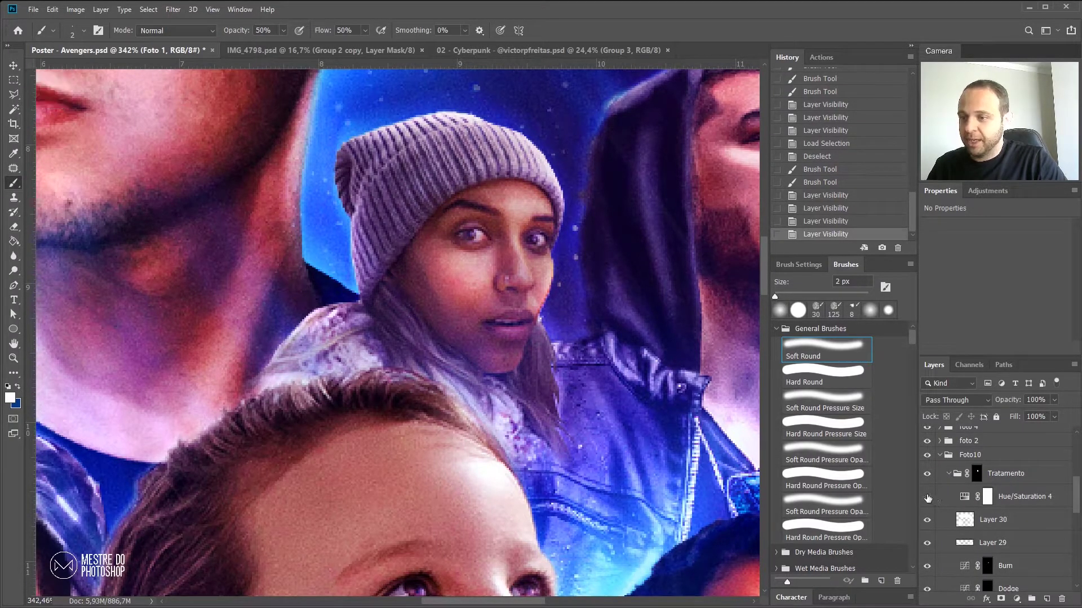
left_click(927, 497)
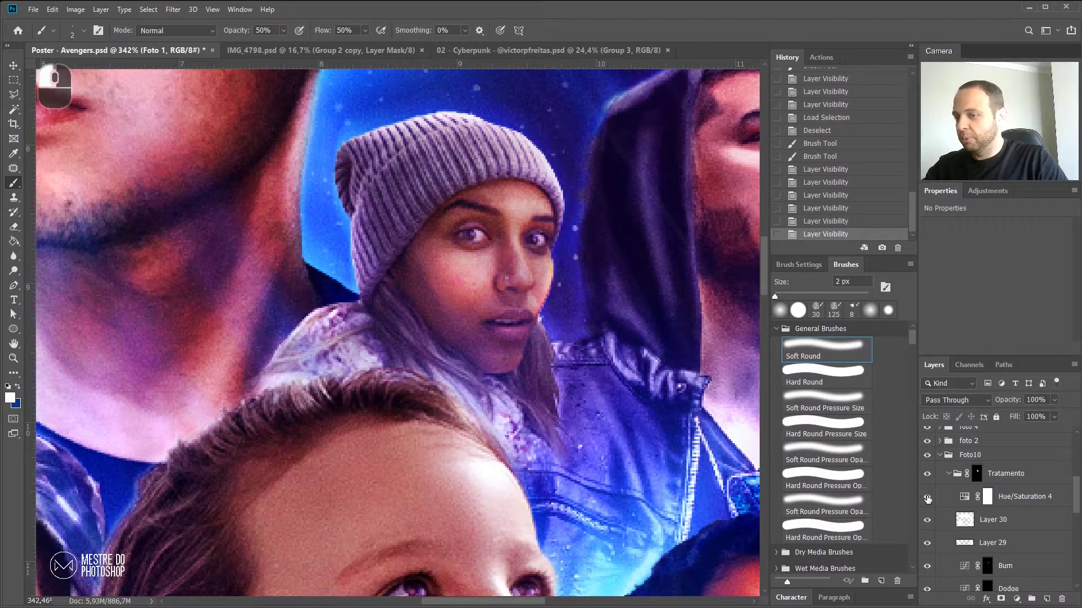
left_click(926, 496)
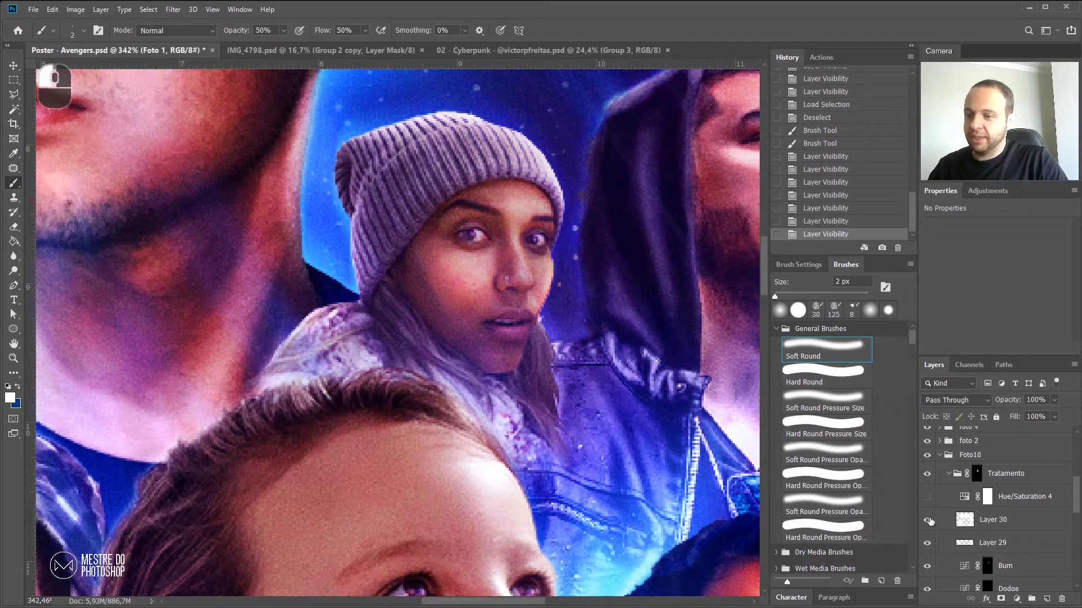
Step: Select Layer 30 and compare the light on the woman's face and beanie with the layer hidden and shown
left_click(928, 523)
left_click(928, 523)
left_click(928, 522)
left_click(929, 523)
left_click(993, 524)
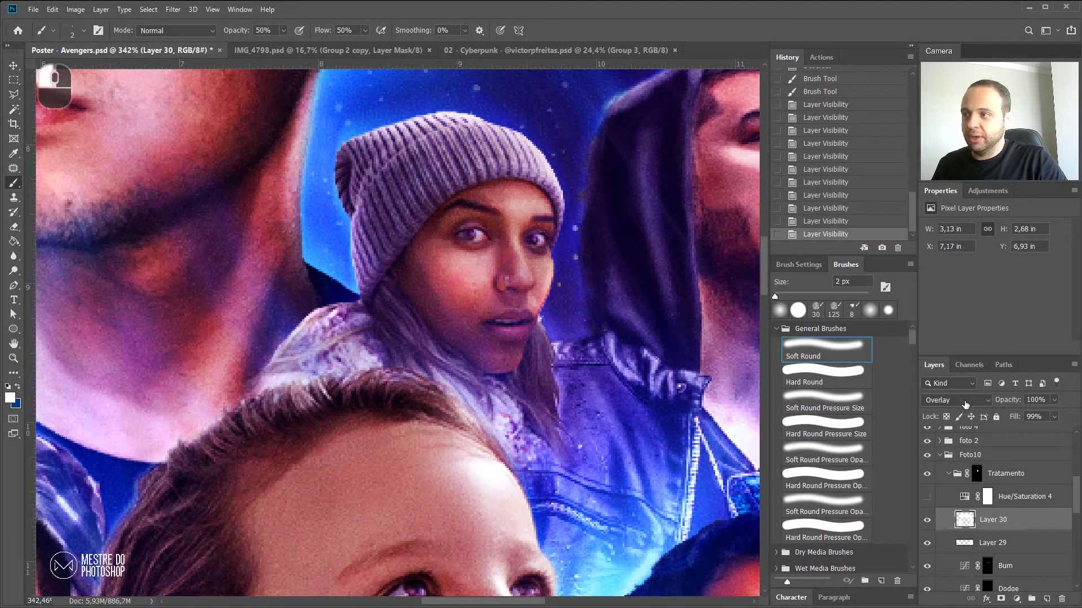
left_click(927, 522)
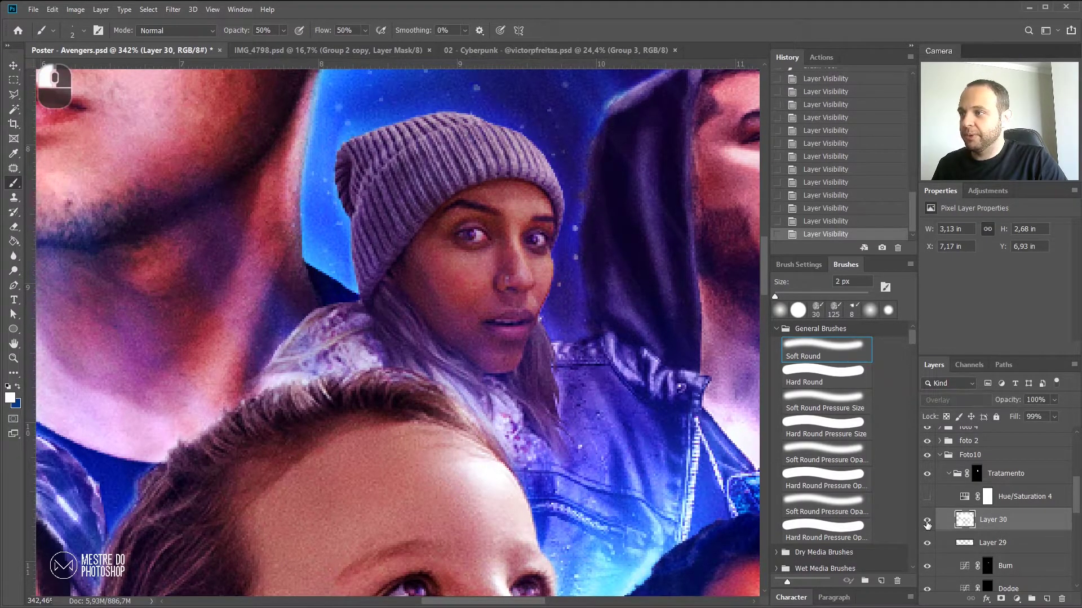
left_click(927, 523)
left_click(927, 522)
left_click(926, 523)
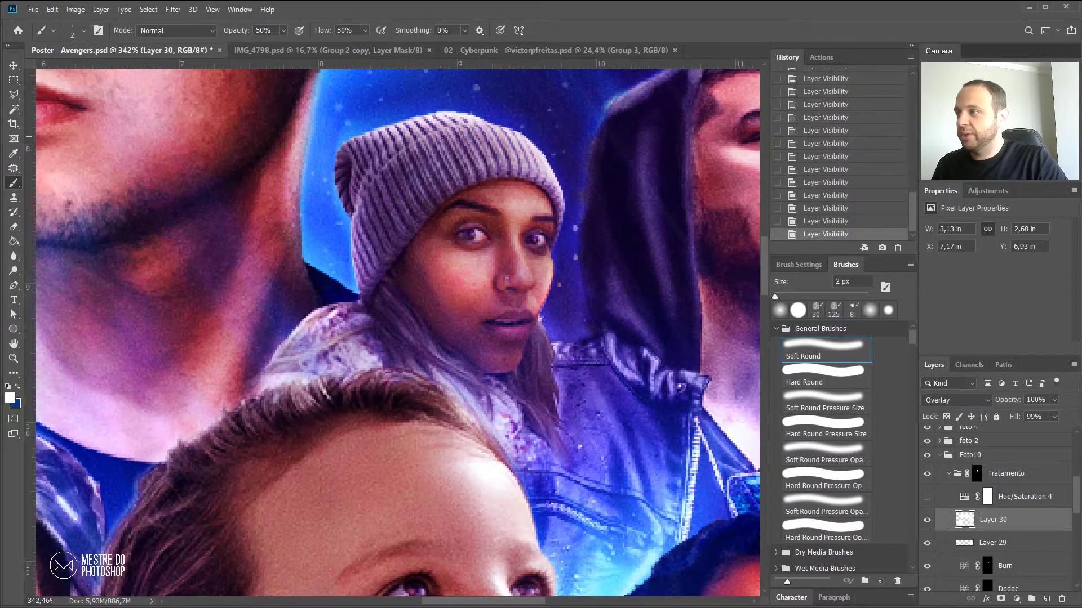
Step: Examine the whole poster at a distance while switching Layer 29's visibility
scroll(521, 194, "down", 10)
left_click_drag(535, 204, 548, 355)
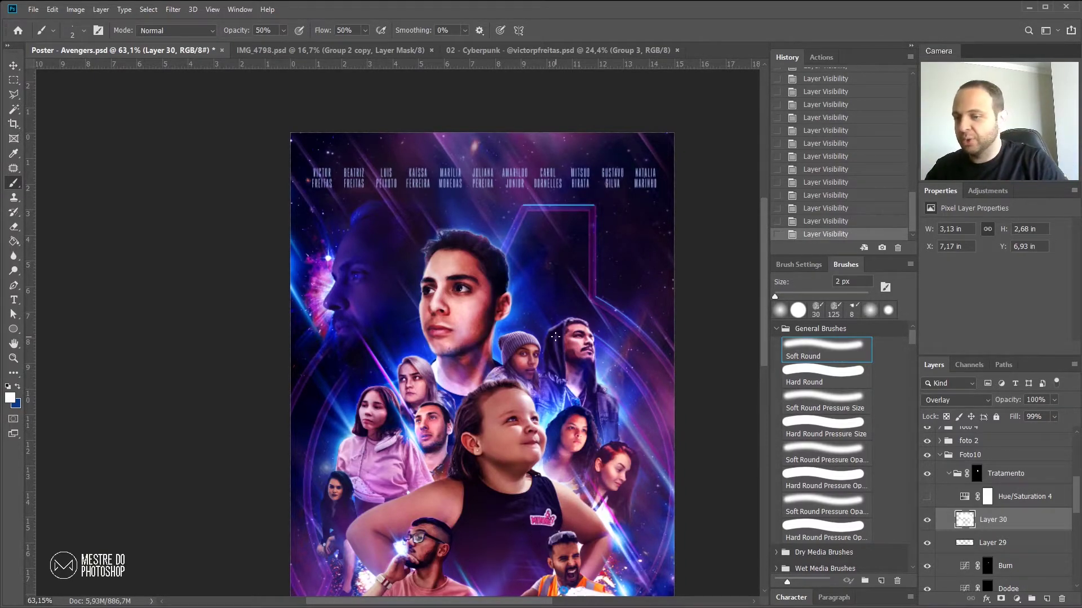
left_click(927, 543)
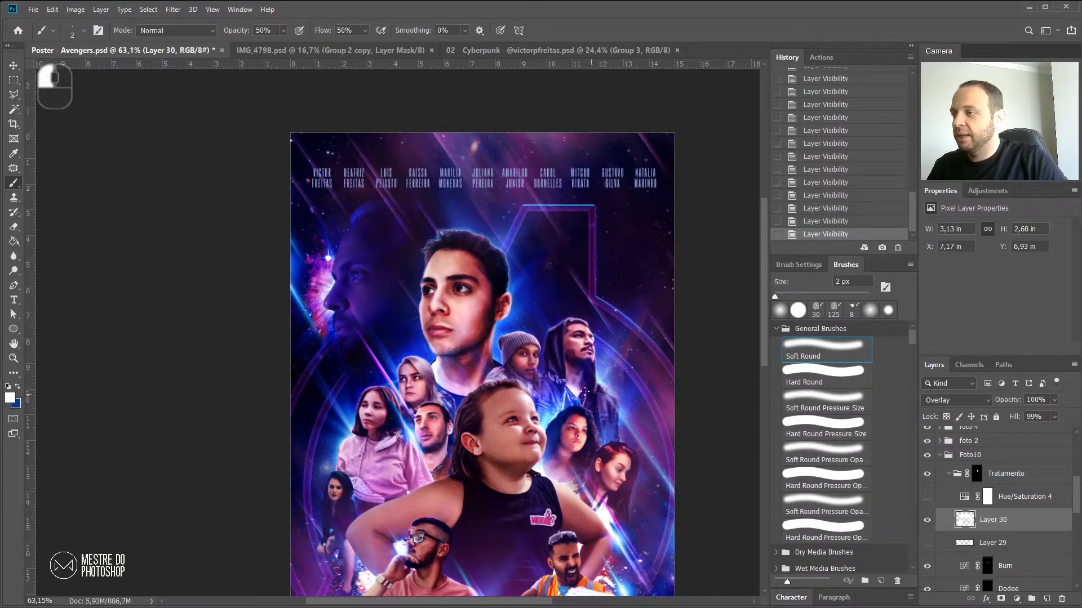
Step: Examine the woman in the beanie up close and hide Layer 30
scroll(544, 242, "up", 3)
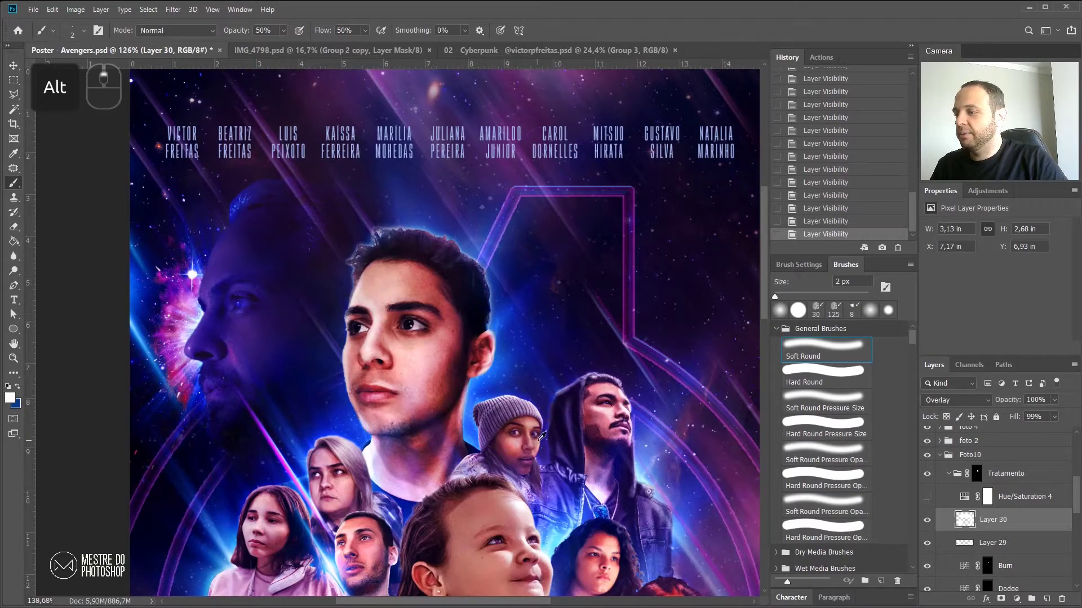
scroll(539, 440, "up", 6)
left_click_drag(544, 469, 540, 459)
scroll(538, 407, "down", 2)
left_click_drag(538, 407, 525, 349)
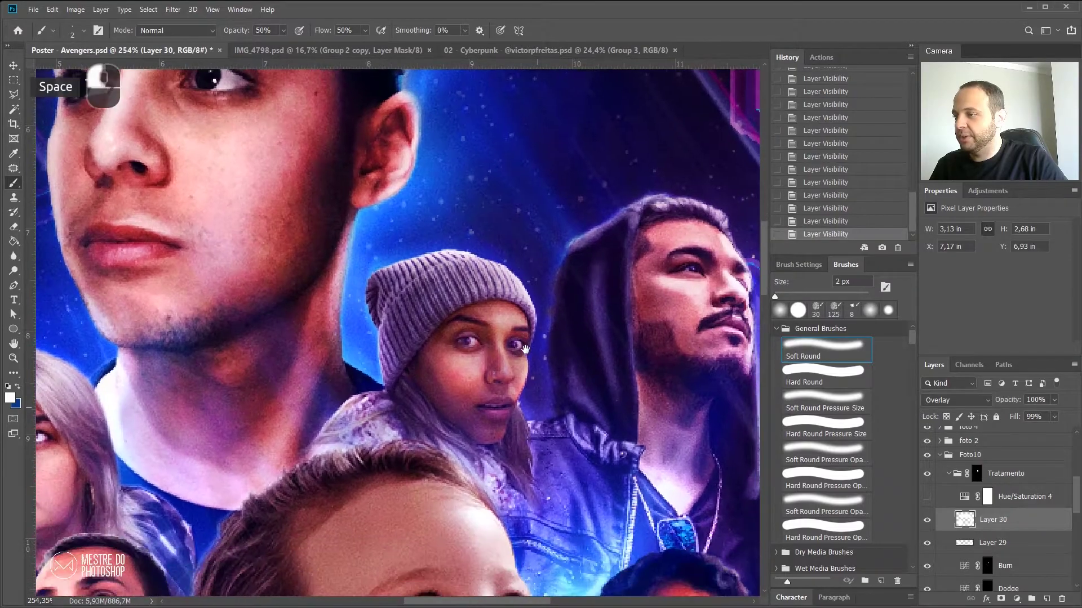
scroll(525, 350, "up", 1)
left_click(926, 520)
left_click(927, 520)
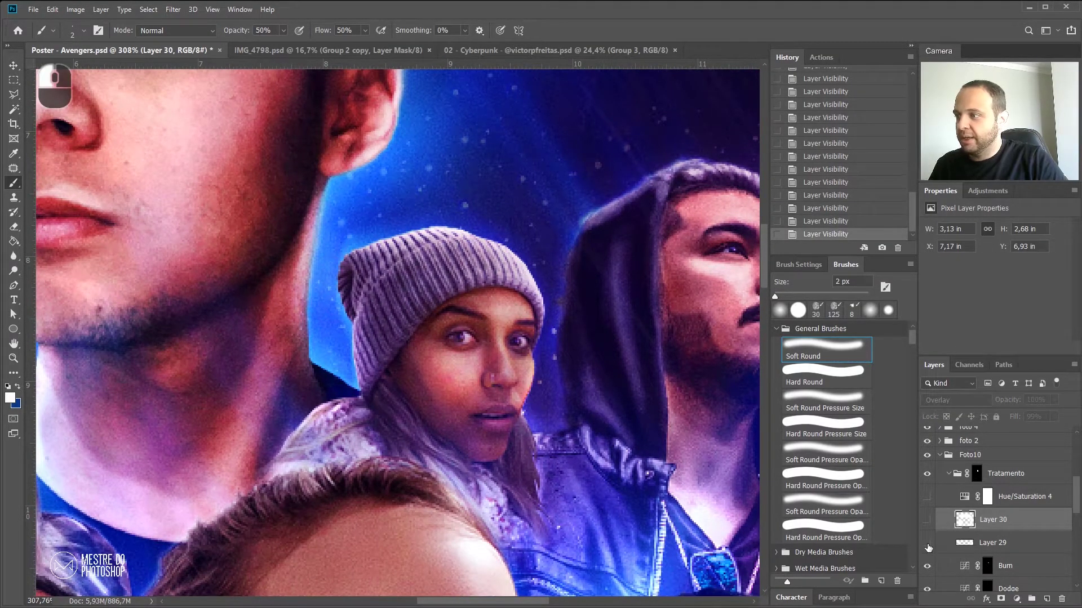
Step: Select Layer 29 and compare the woman's eyes with the layer hidden and shown
left_click(927, 545)
left_click(991, 548)
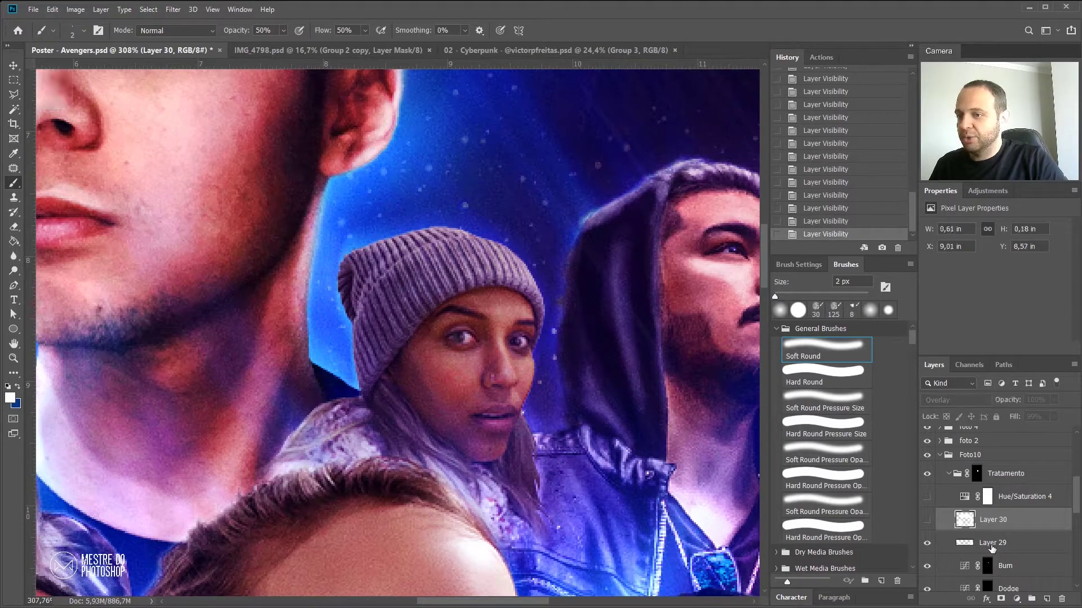
left_click(927, 544)
left_click(926, 545)
left_click(927, 546)
left_click(926, 546)
left_click(927, 546)
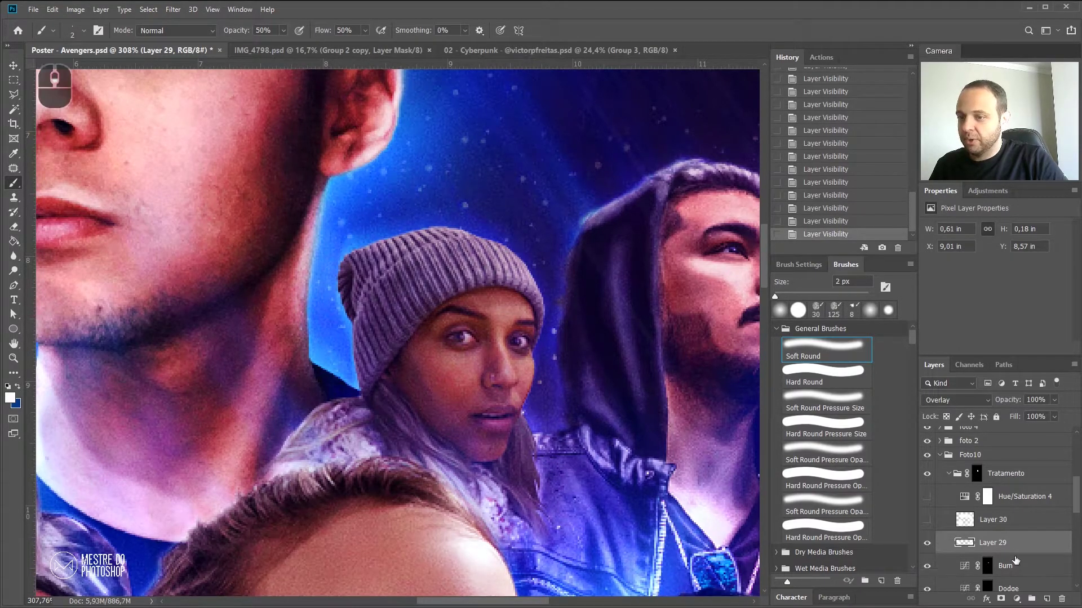
Step: Compare the woman's face with the Dodge and Burn curves layers hidden and shown
scroll(981, 496, "down", 2)
left_click(926, 498)
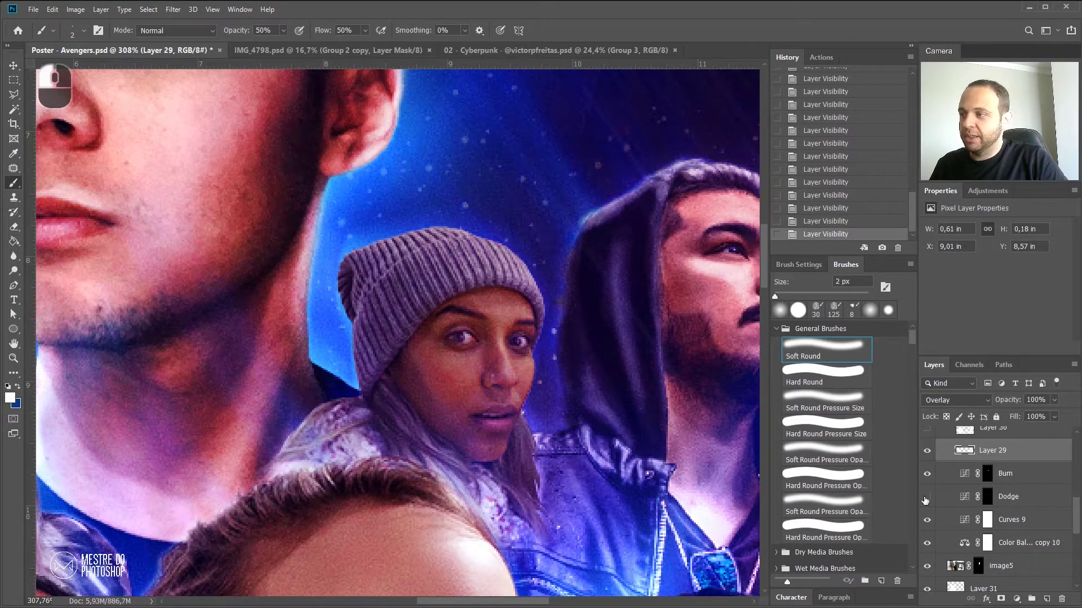
left_click(927, 476)
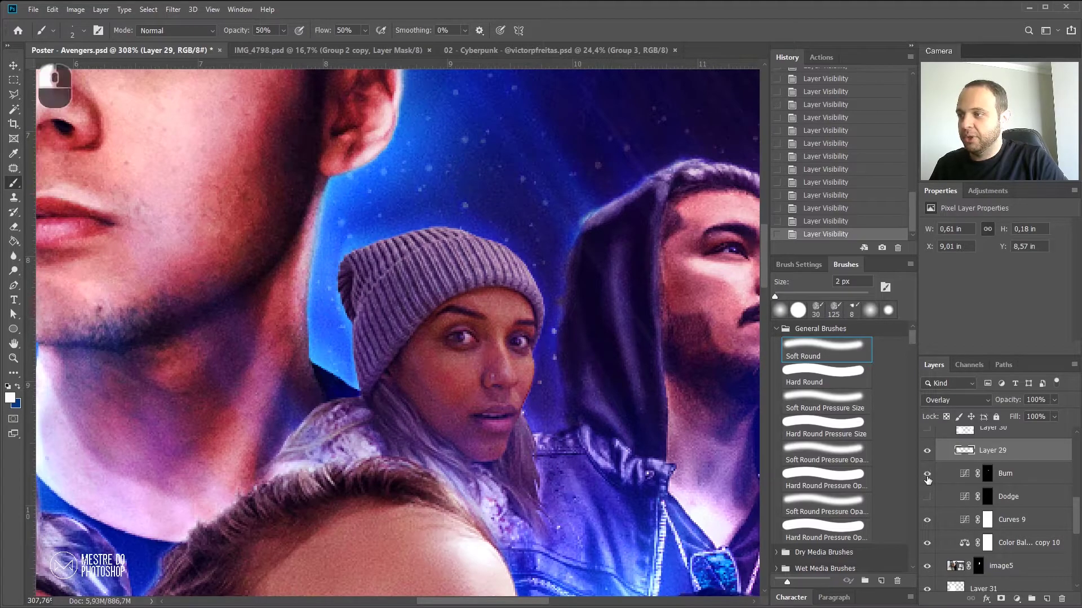
left_click(927, 478)
left_click(927, 480)
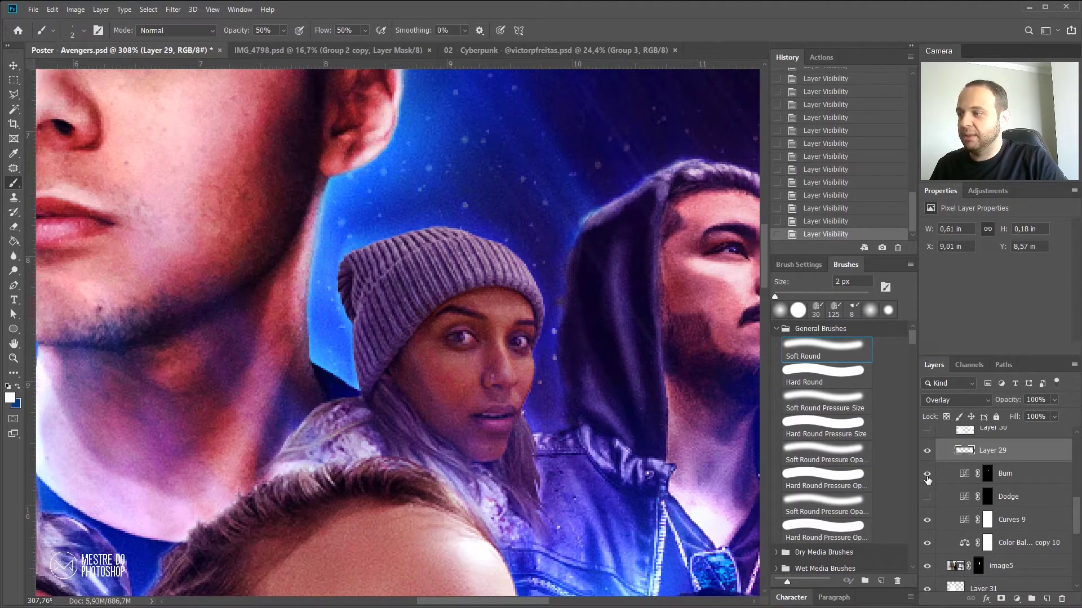
left_click(931, 496)
Step: Make Layer 30 and Hue/Saturation 4 visible again and collapse the Foto10 group
scroll(930, 513, "up", 3)
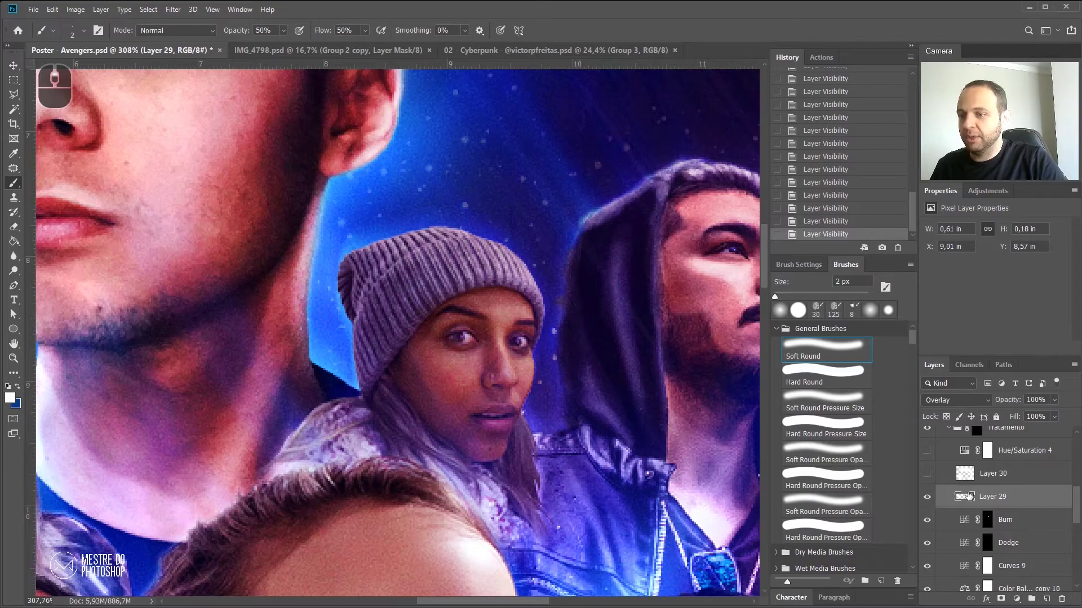
left_click(929, 519)
left_click(927, 498)
left_click(939, 455)
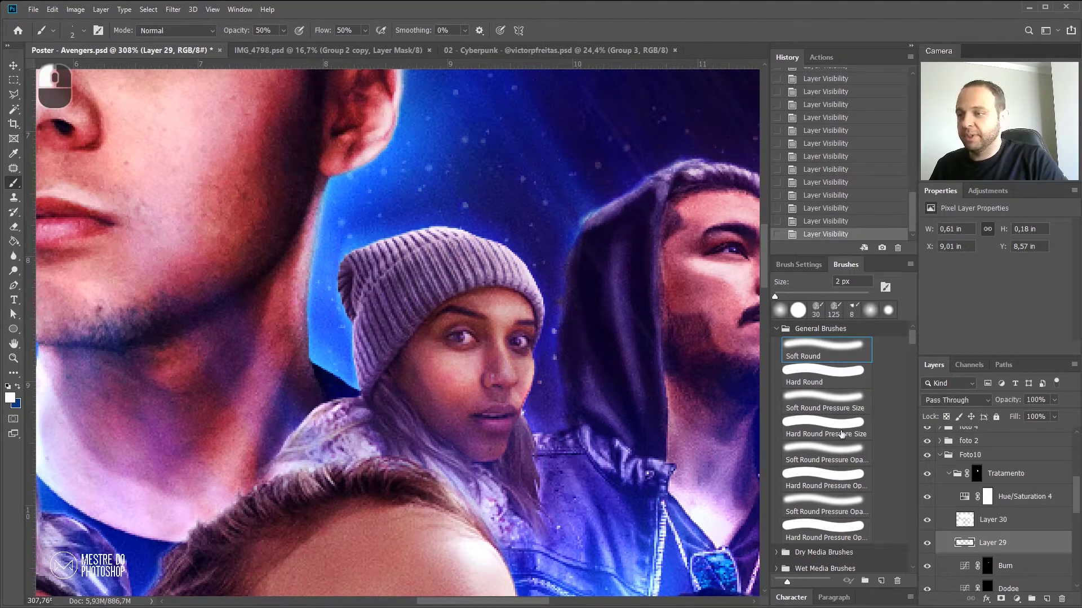
Step: Switch to the IMG_4798.psd document
scroll(597, 361, "down", 5)
left_click(324, 51)
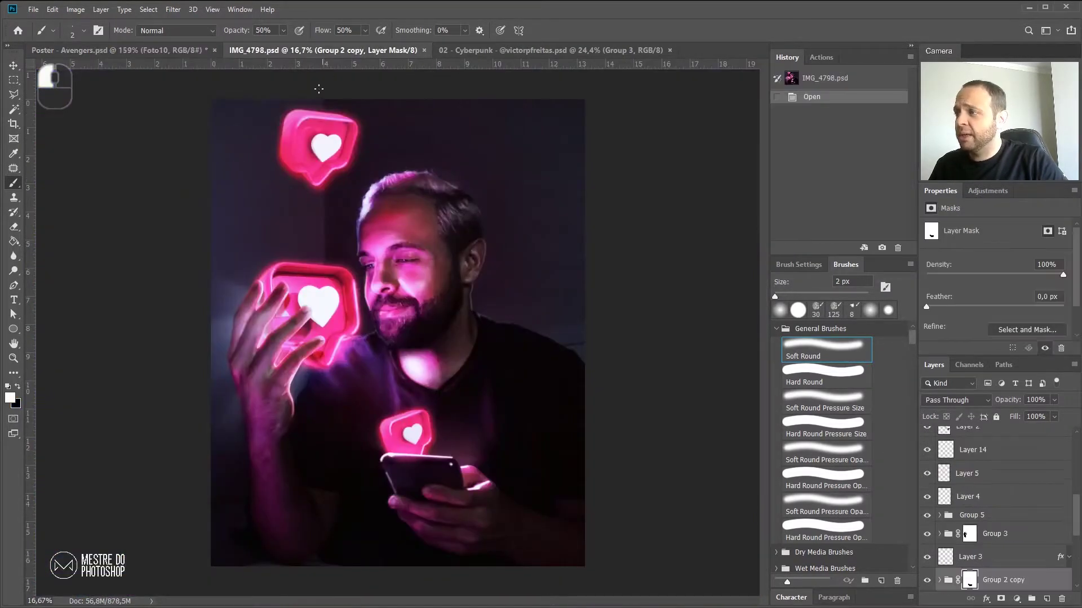
Step: Hide the upper layers from Curves 2 down through Brightness/Contrast 1
scroll(1004, 498, "up", 5)
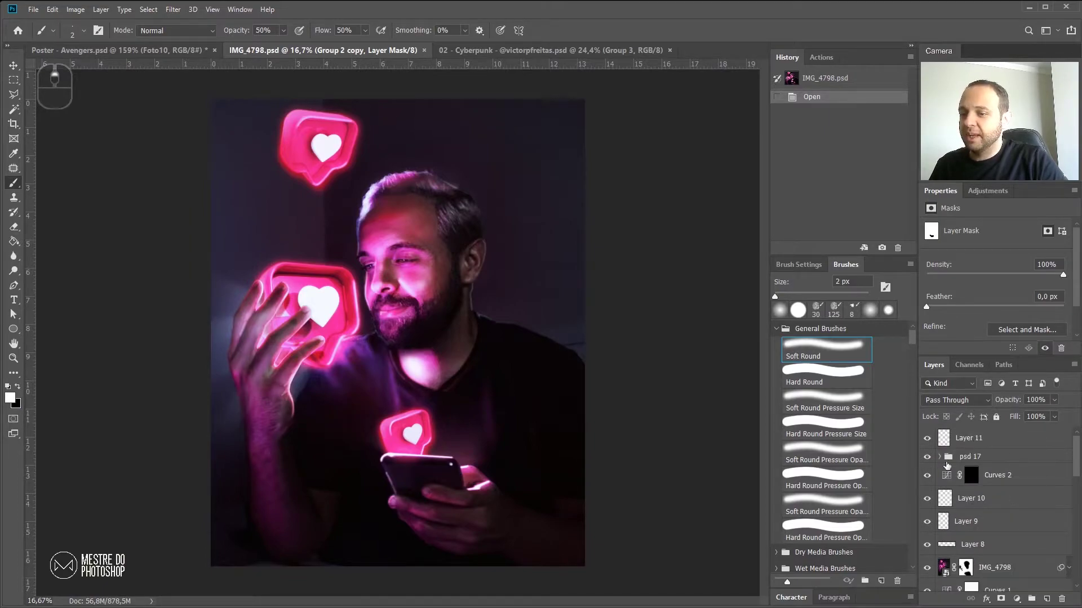
left_click(927, 497)
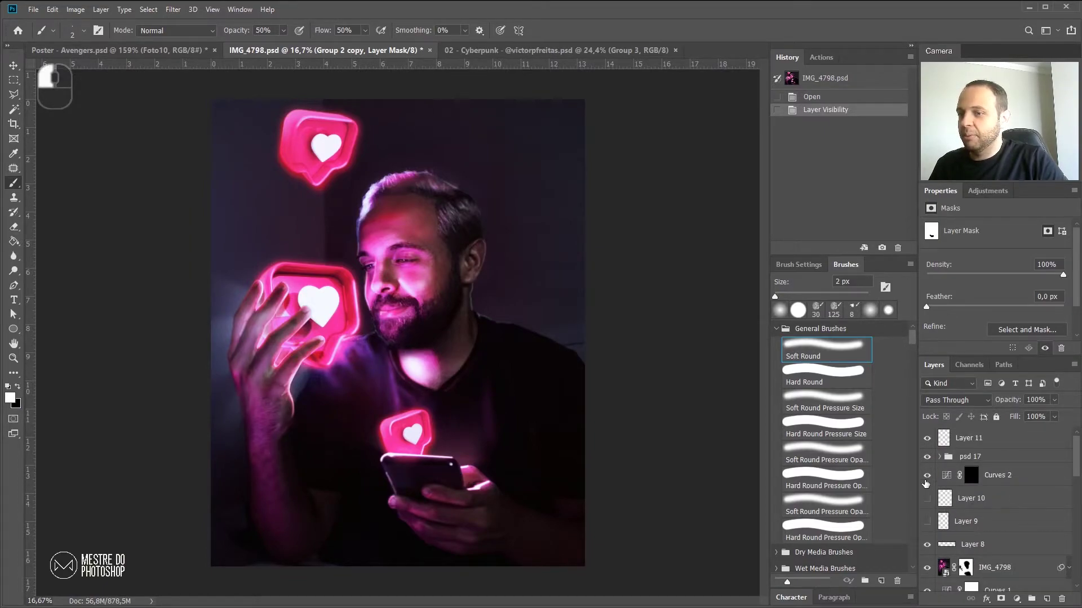
left_click(927, 521)
left_click_drag(929, 466, 930, 527)
scroll(980, 544, "down", 3)
left_click(927, 545)
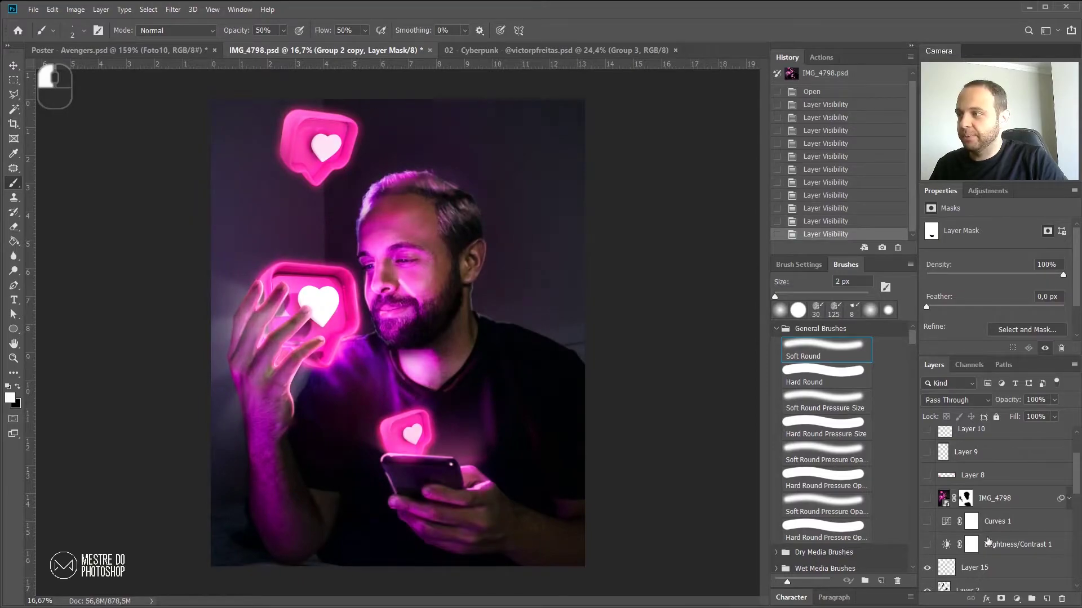
scroll(1007, 522, "down", 4)
scroll(1008, 521, "down", 1)
Step: Select Layer 15 and compare the raised hand with the layer hidden and shown
left_click(927, 452)
left_click(927, 453)
left_click(927, 454)
left_click(928, 454)
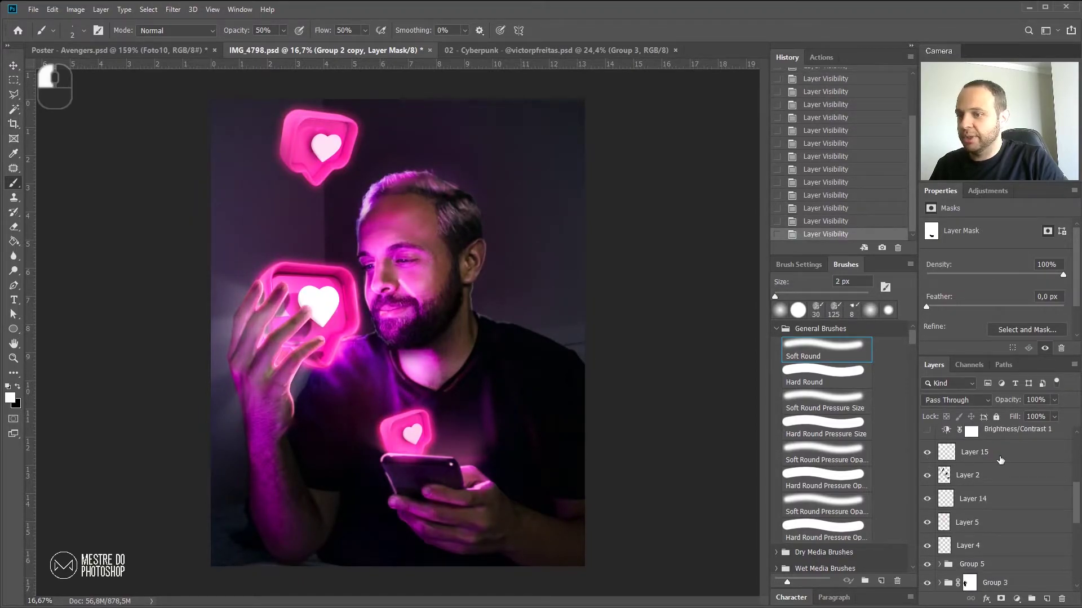
left_click(1000, 460)
scroll(324, 310, "up", 5, "alt")
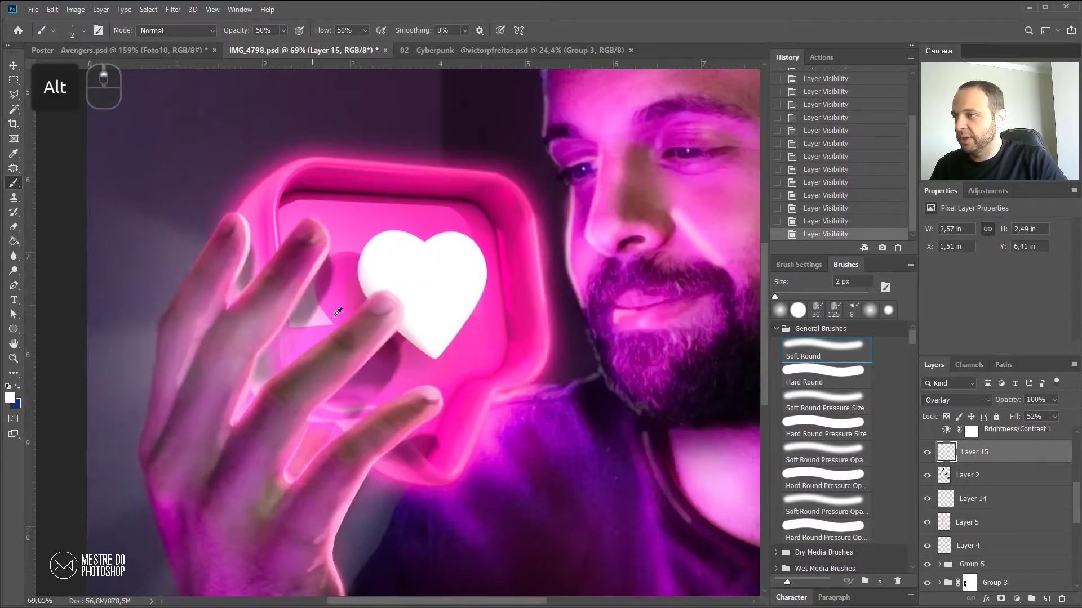
scroll(324, 310, "up", 1, "alt")
left_click(927, 453)
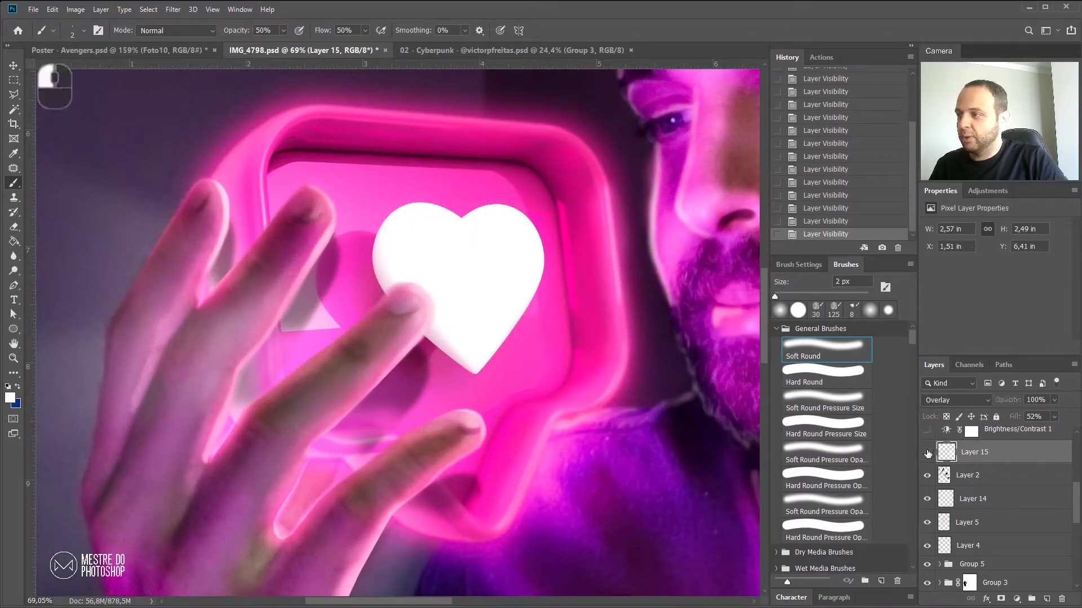
left_click(927, 454)
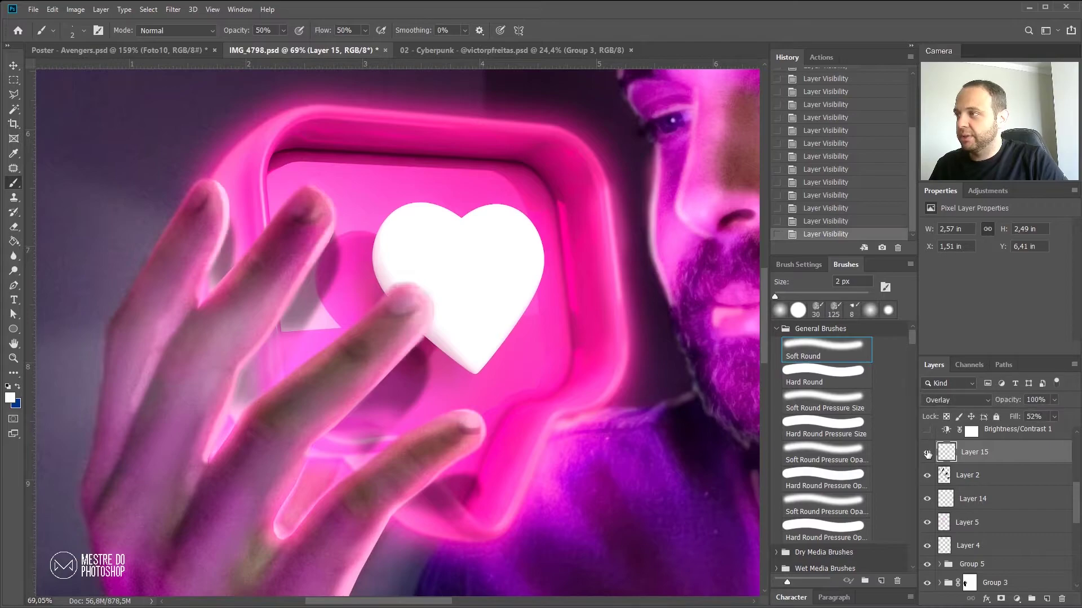
left_click(928, 453)
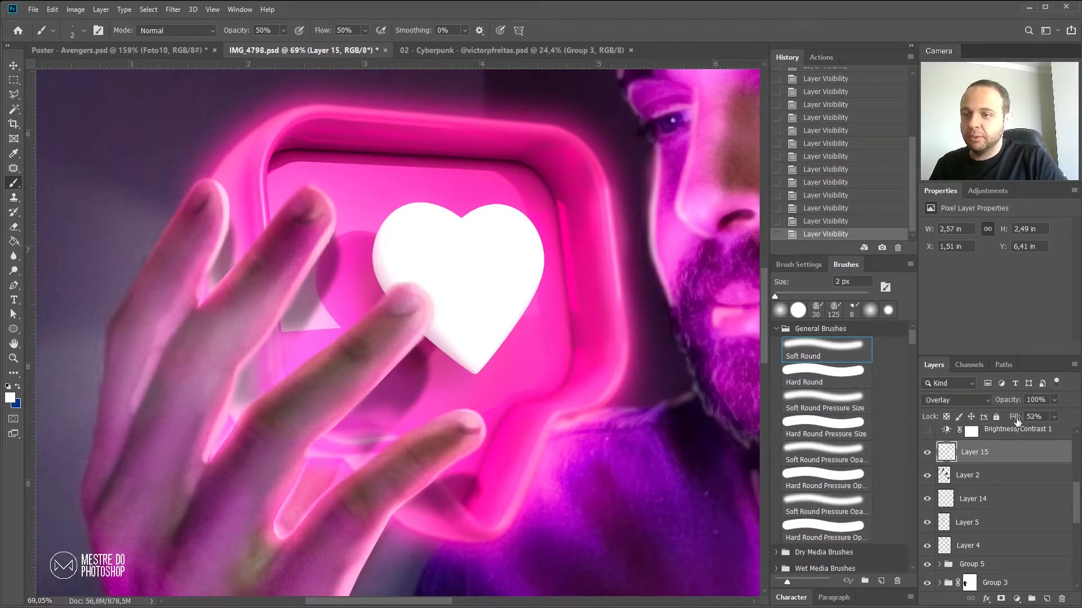
Step: Hide Layer 15, compare the whole portrait with Layer 2 hidden and shown, and leave Layer 2 hidden
left_click(927, 453)
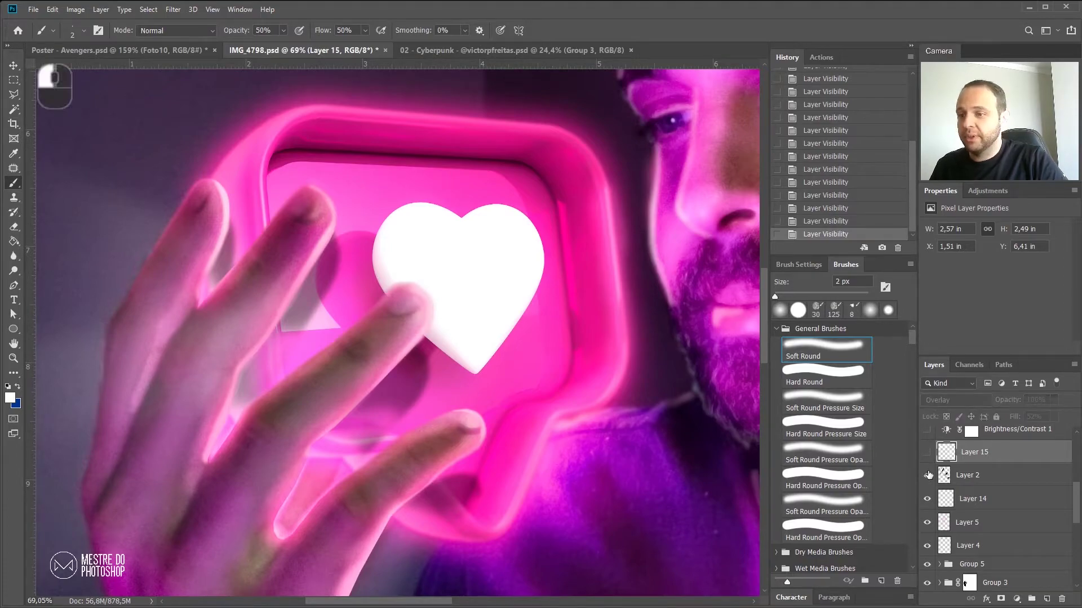
scroll(507, 359, "down", 4, "alt")
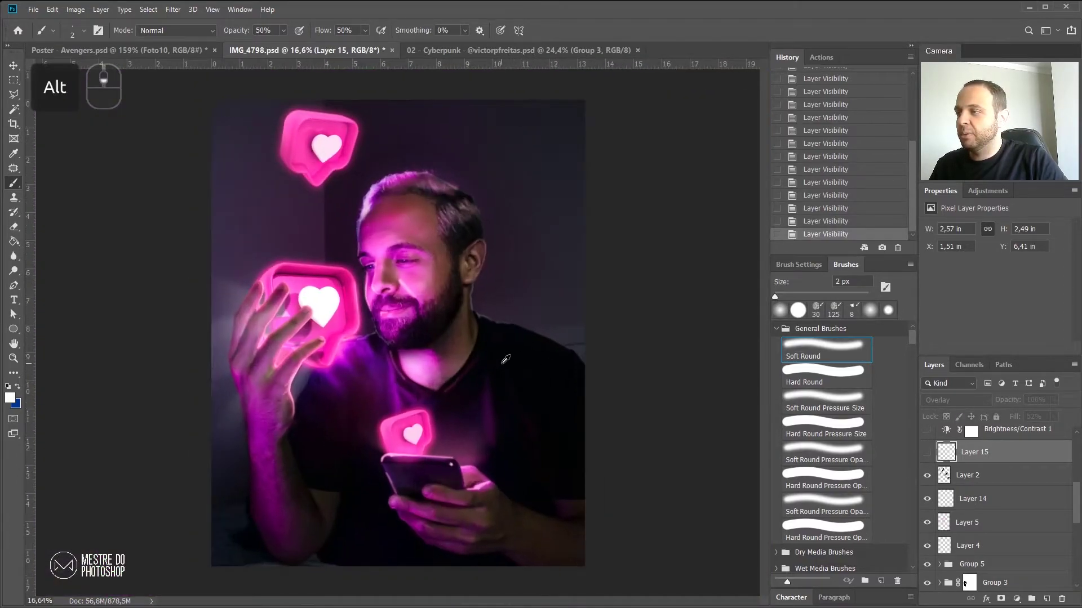
left_click(927, 476)
left_click(927, 501)
left_click(928, 478)
left_click(928, 477)
Step: Select Layer 14 and compare the man's face and neck with the layer hidden and shown
left_click(927, 500)
left_click(928, 501)
left_click(928, 501)
left_click(968, 501)
scroll(493, 285, "up", 4)
scroll(495, 280, "up", 5)
scroll(483, 316, "down", 2)
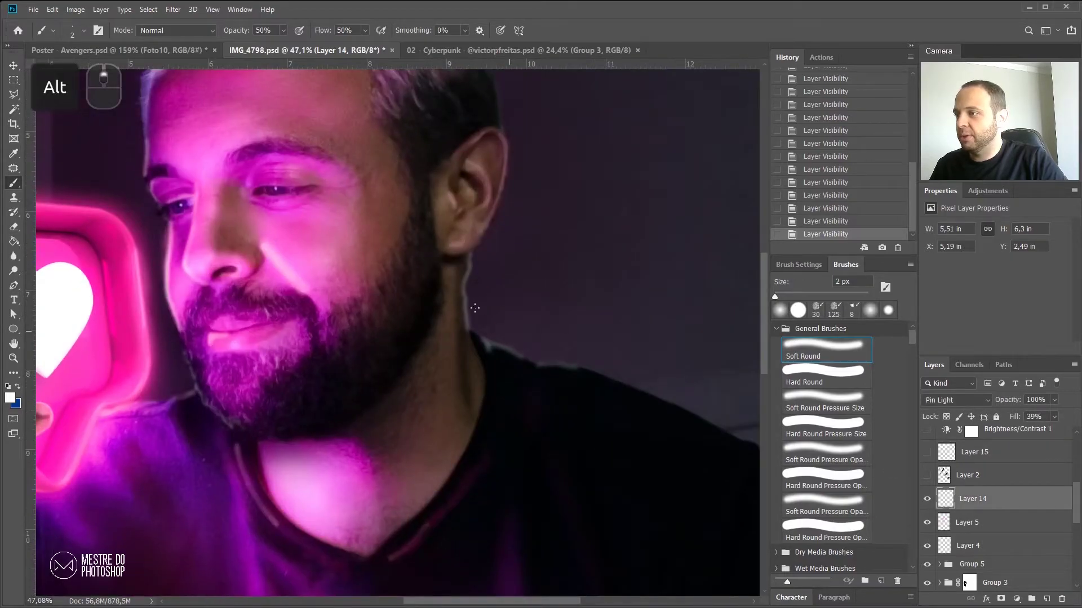
left_click(928, 499)
left_click(927, 499)
Step: Examine the man's beard up close with Layer 14 hidden and shown
scroll(476, 338, "up", 4)
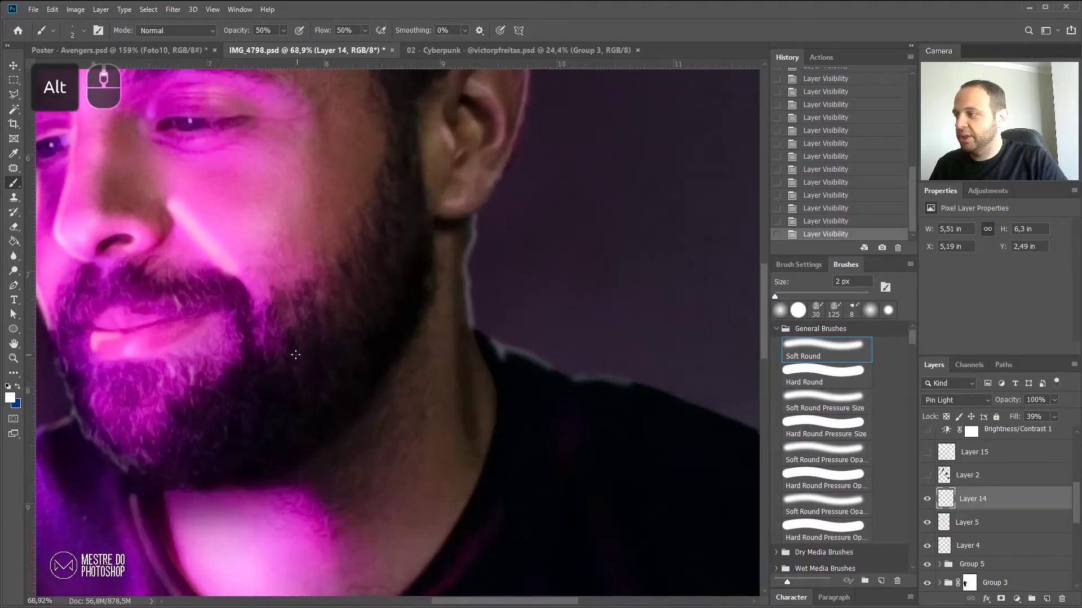
left_click_drag(271, 355, 427, 357)
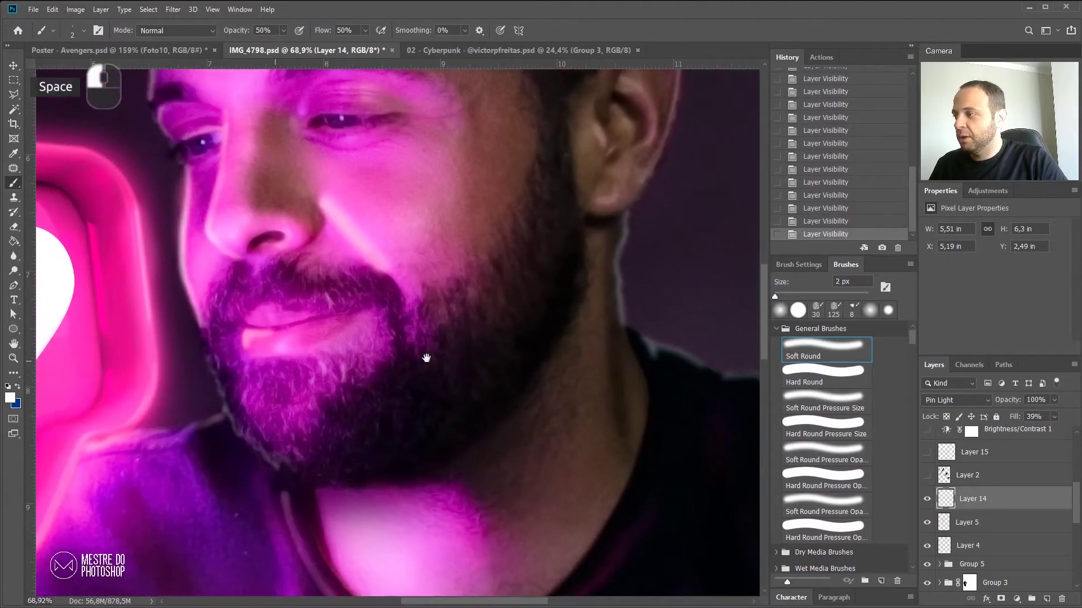
left_click(927, 499)
left_click(927, 499)
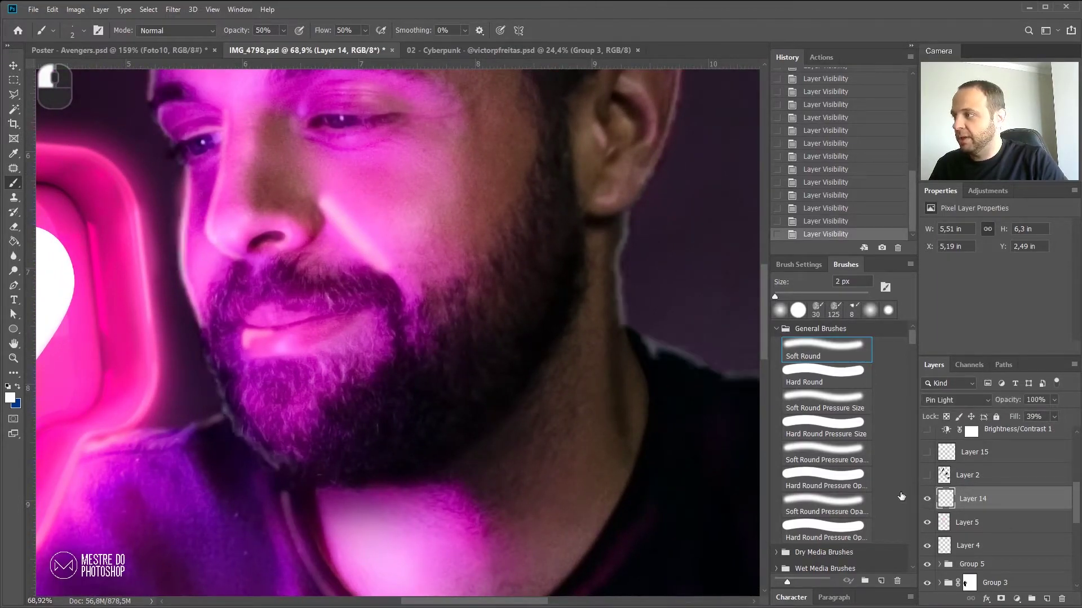
Step: Compare the face and raised hand with Layer 14 hidden and shown, and leave the layer hidden
left_click_drag(422, 334, 541, 441)
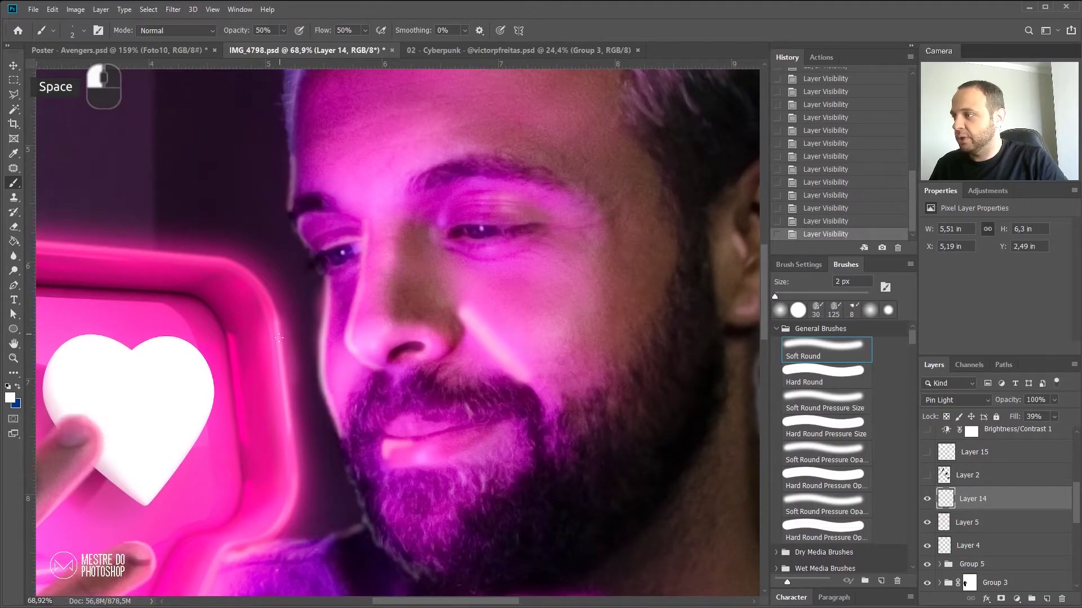
scroll(279, 333, "down", 3)
left_click_drag(242, 345, 485, 369)
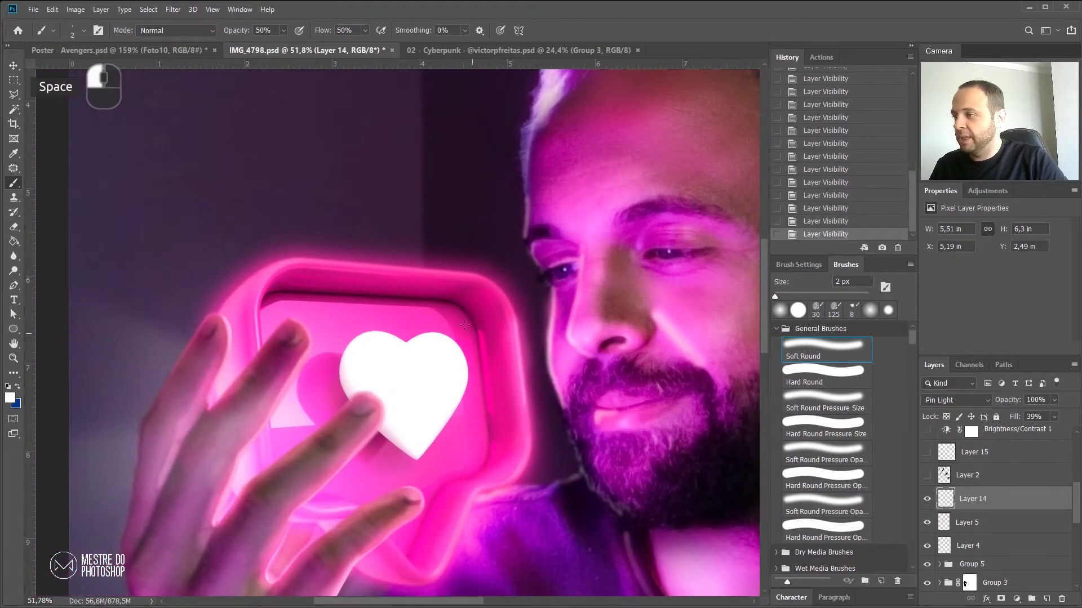
left_click(926, 498)
left_click(926, 499)
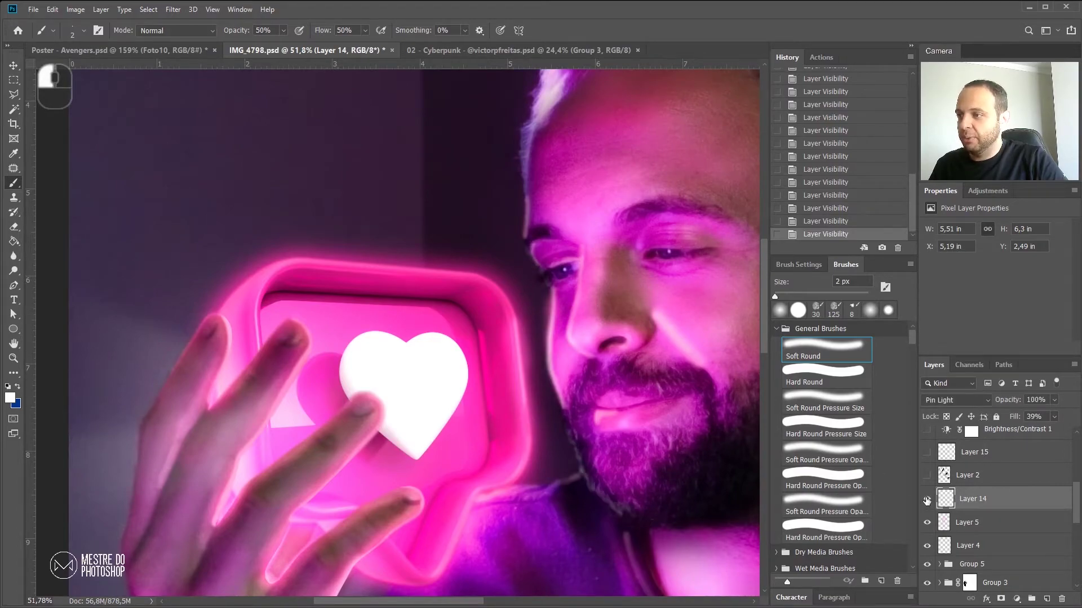
left_click(927, 500)
left_click(927, 499)
left_click(926, 501)
Step: Compare the face and raised hand with Layer 5 hidden and shown, and leave the layer hidden
left_click(928, 525)
left_click(929, 526)
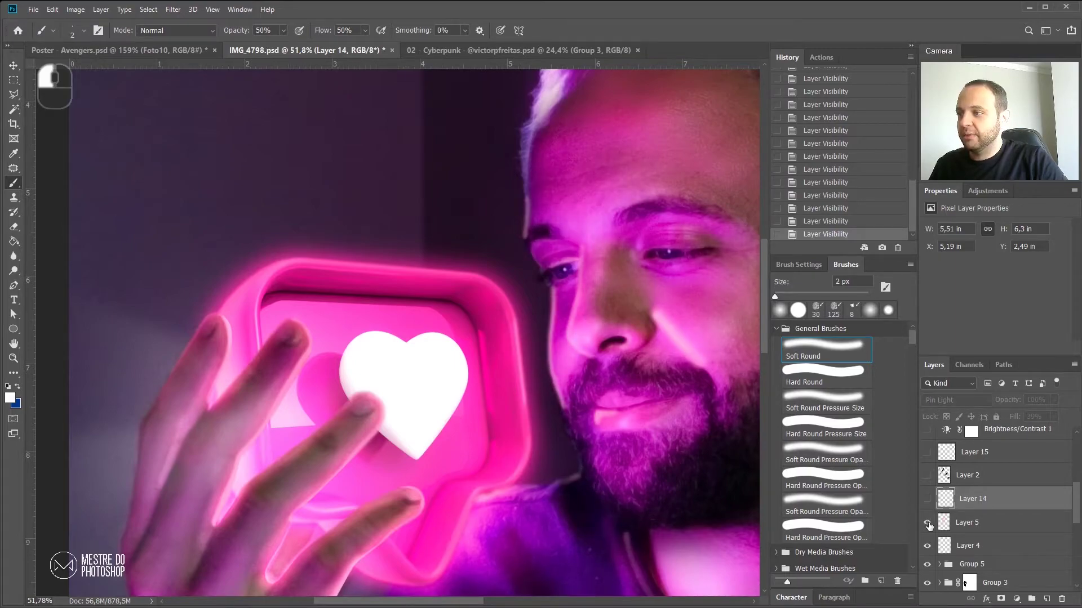
left_click(928, 525)
left_click(928, 525)
left_click(928, 525)
left_click(928, 525)
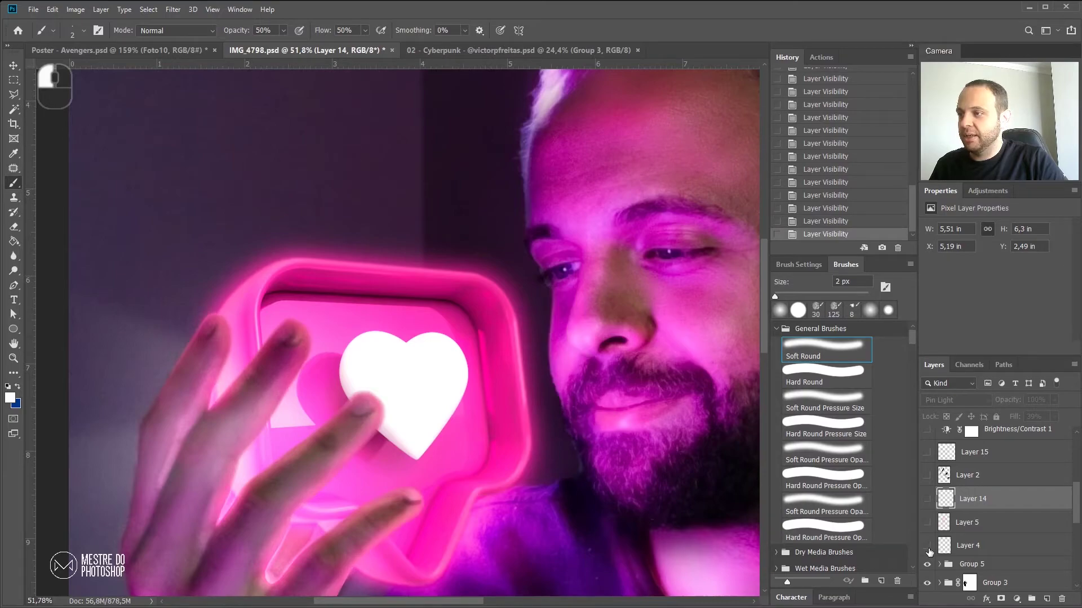
Step: Compare the face and raised hand with Layer 4 hidden and shown
left_click(929, 551)
left_click(929, 551)
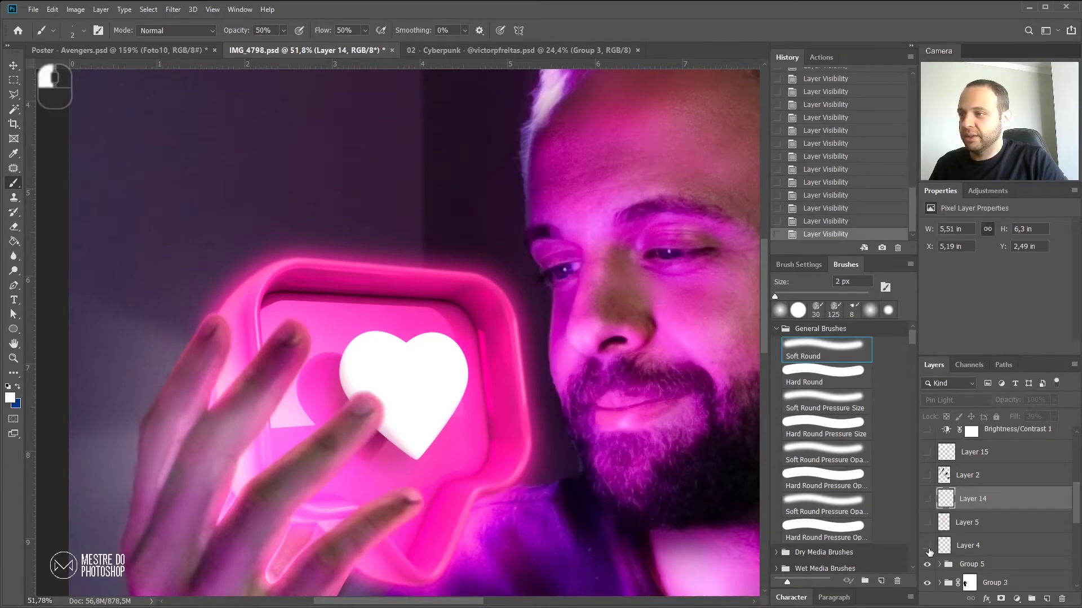
left_click(929, 551)
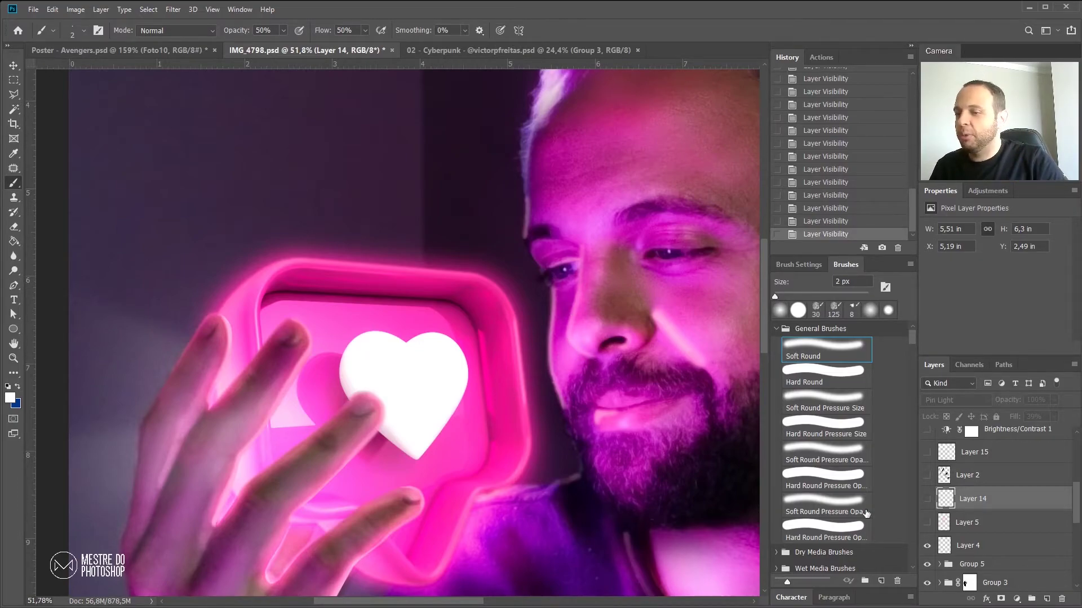
left_click(926, 547)
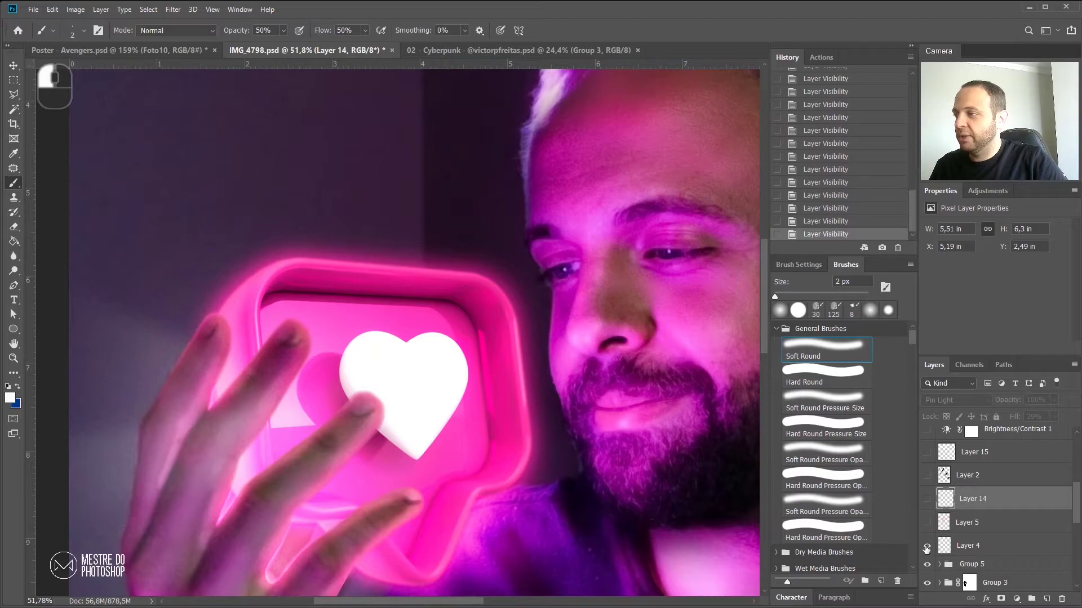
left_click(926, 547)
Step: Compare the wider portrait with Layer 4 hidden and shown
scroll(540, 394, "down", 3)
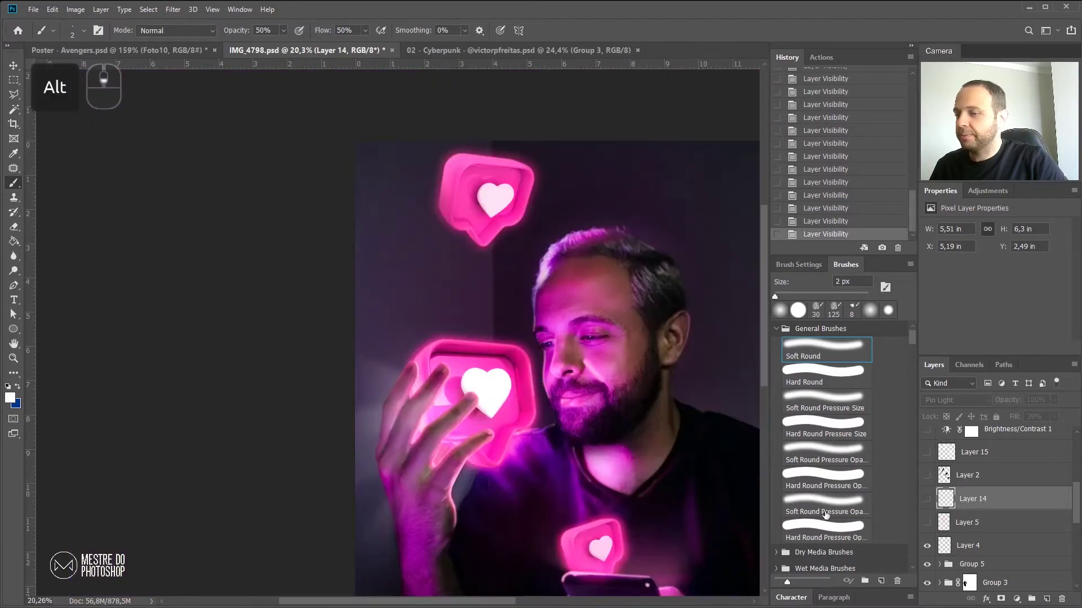
left_click_drag(576, 313, 519, 316)
left_click(927, 546)
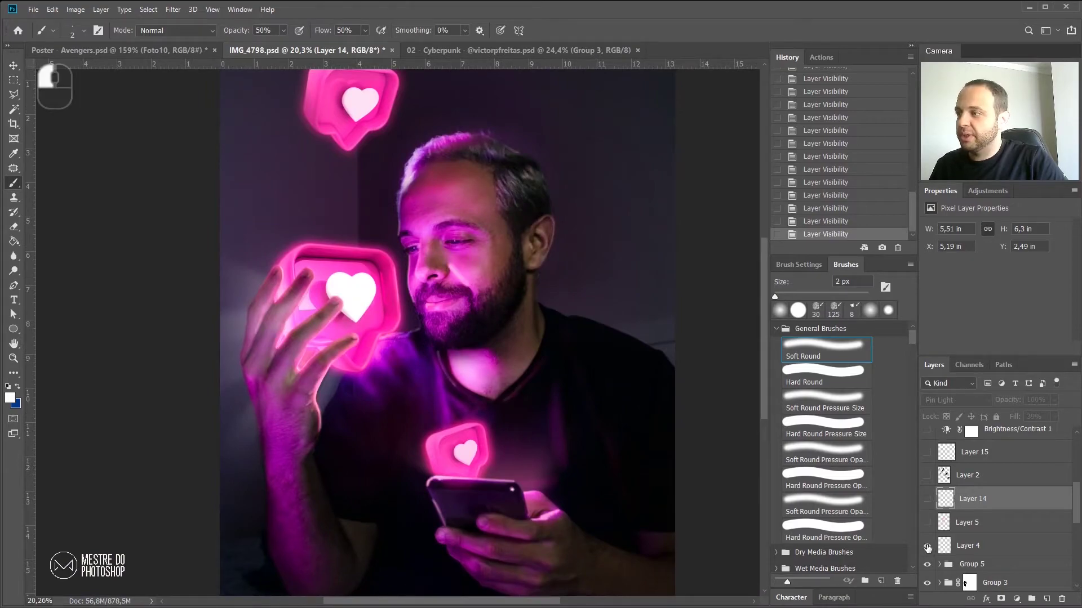
left_click(927, 548)
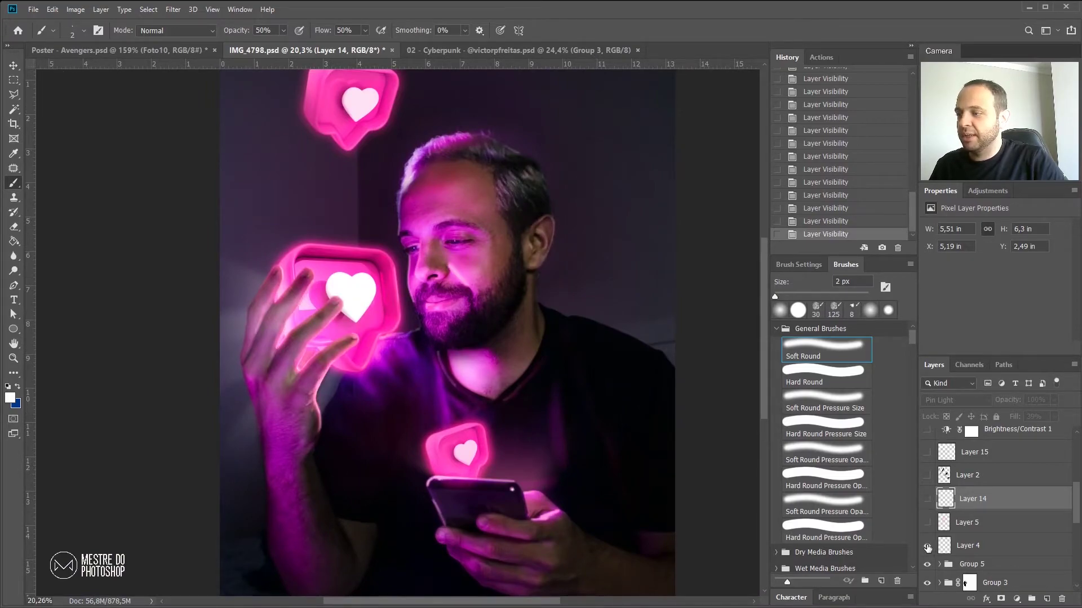
left_click(928, 548)
left_click(927, 548)
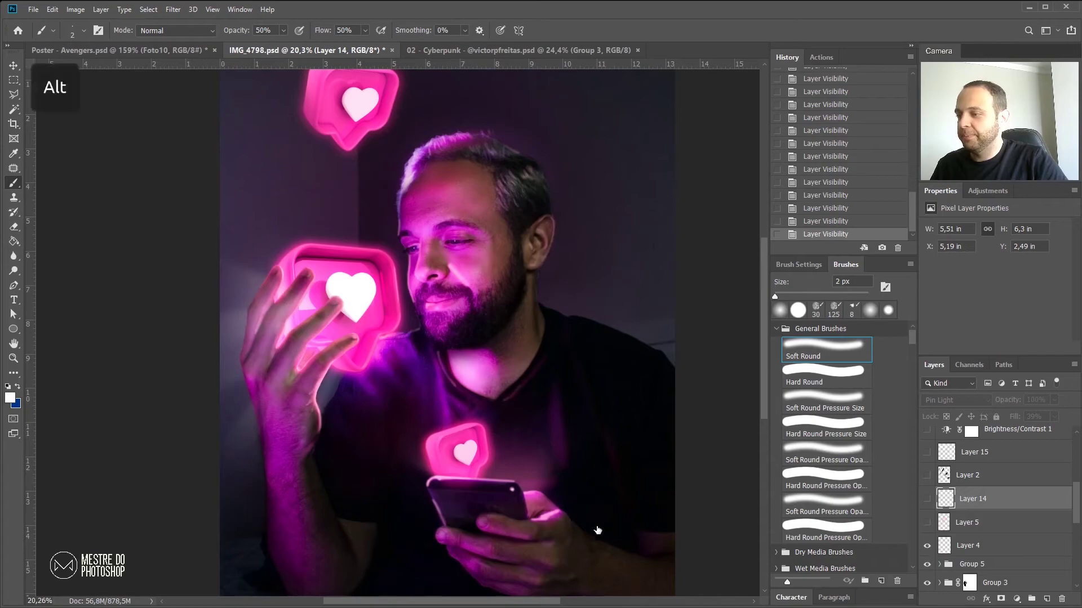
Step: Examine the phone and the hand holding it with Layer 4 hidden and shown
scroll(537, 534, "up", 5)
left_click_drag(572, 529, 572, 437)
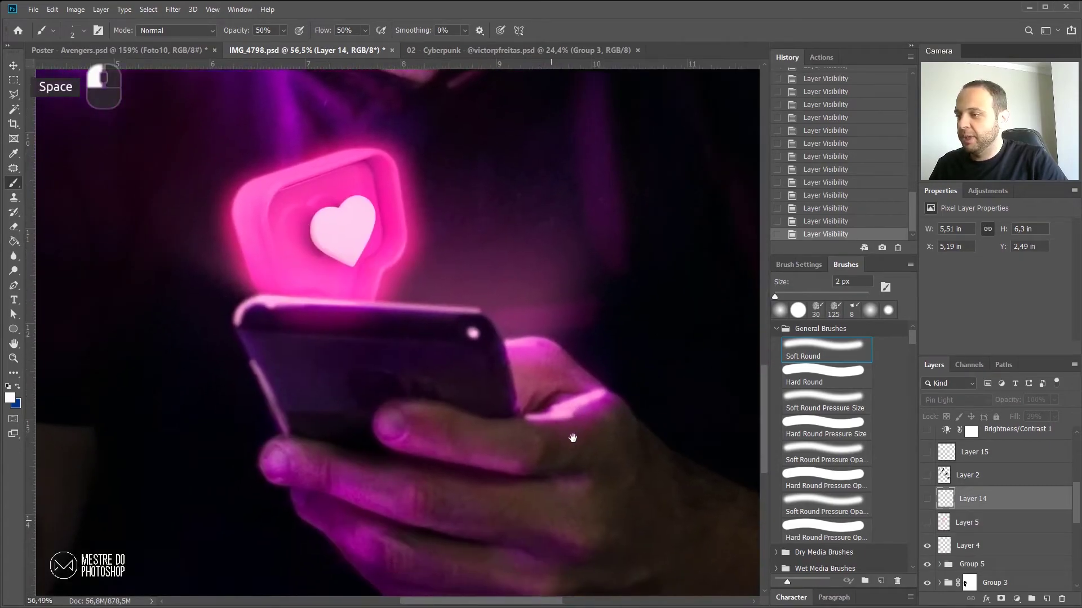
left_click(927, 548)
left_click(928, 547)
left_click(927, 546)
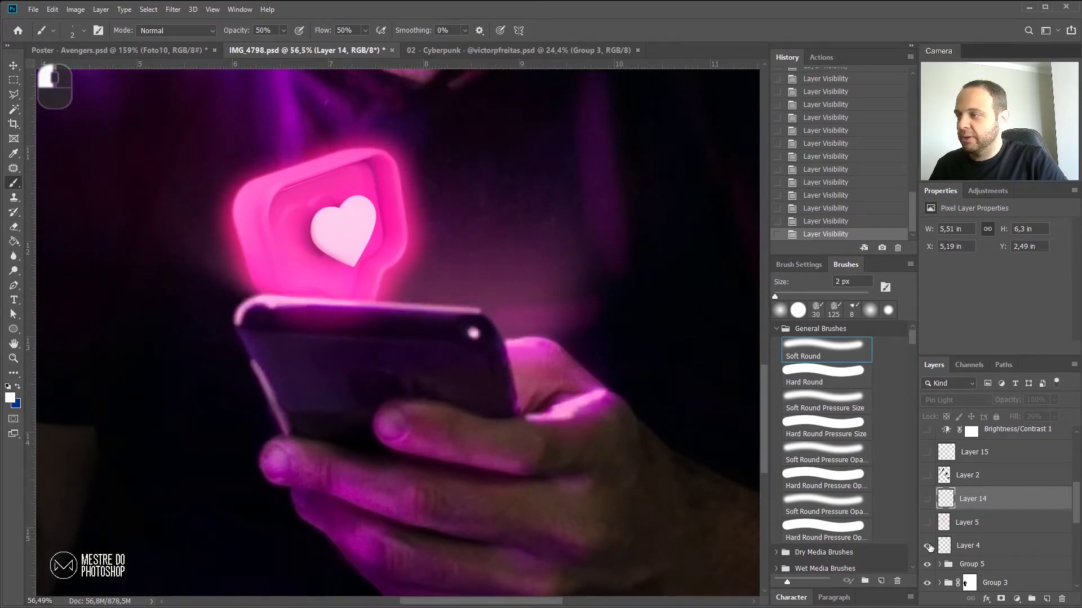
left_click(928, 546)
left_click(927, 547)
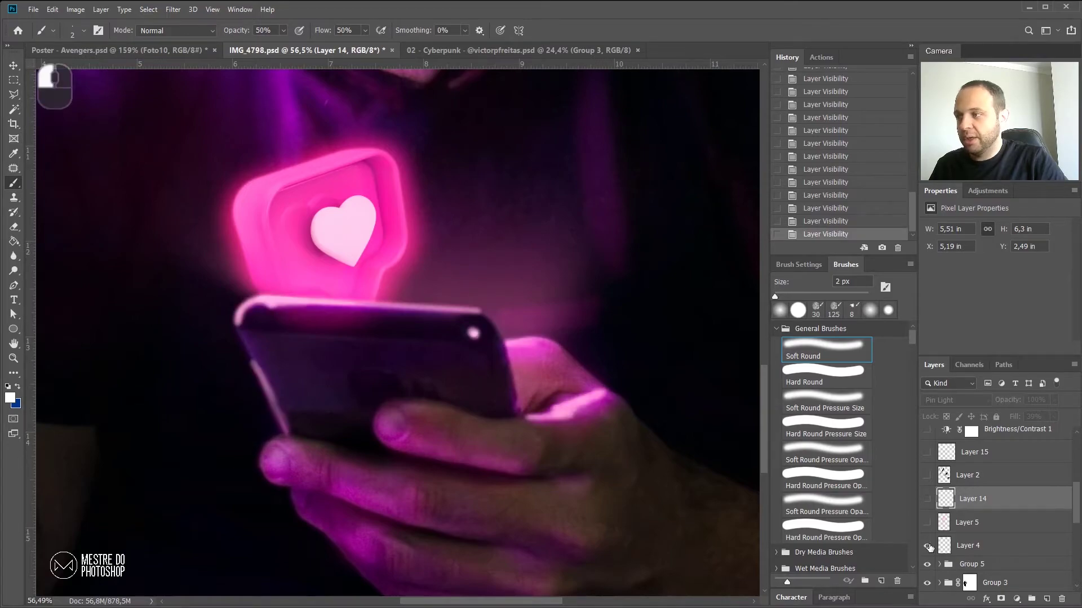
Step: Select Layer 4, compare the light on the phone and fingers with it hidden and shown, and leave it visible
left_click(974, 549)
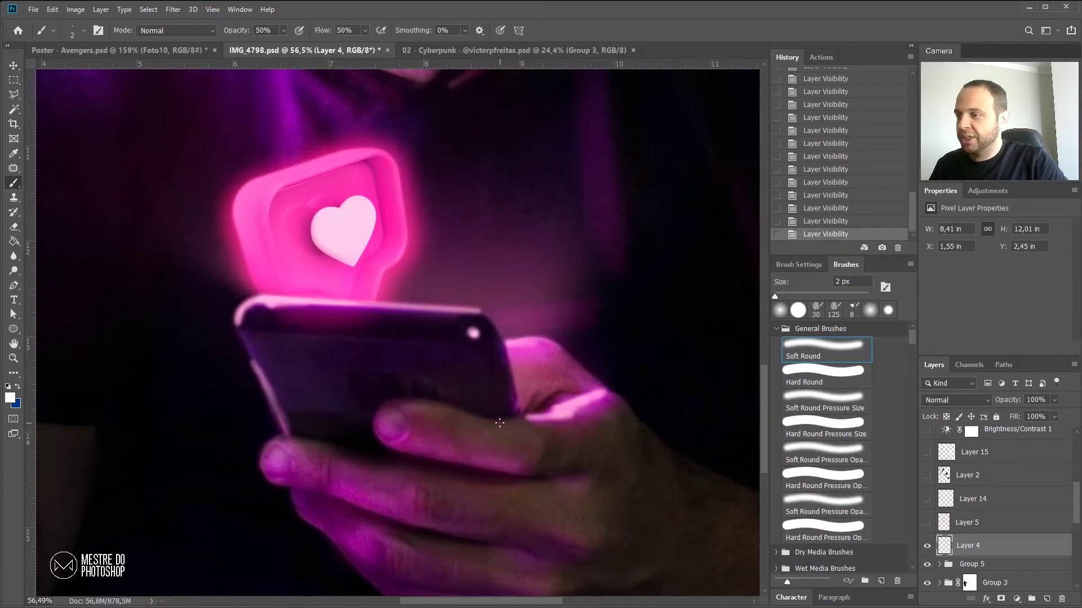
left_click(927, 546)
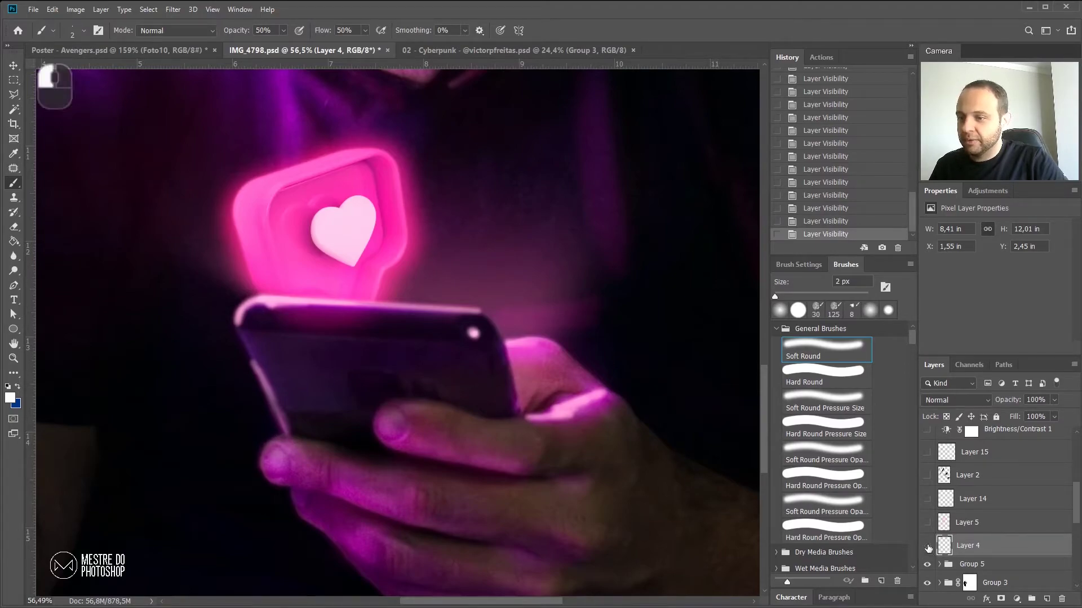
left_click(926, 546)
left_click(927, 546)
left_click(927, 546)
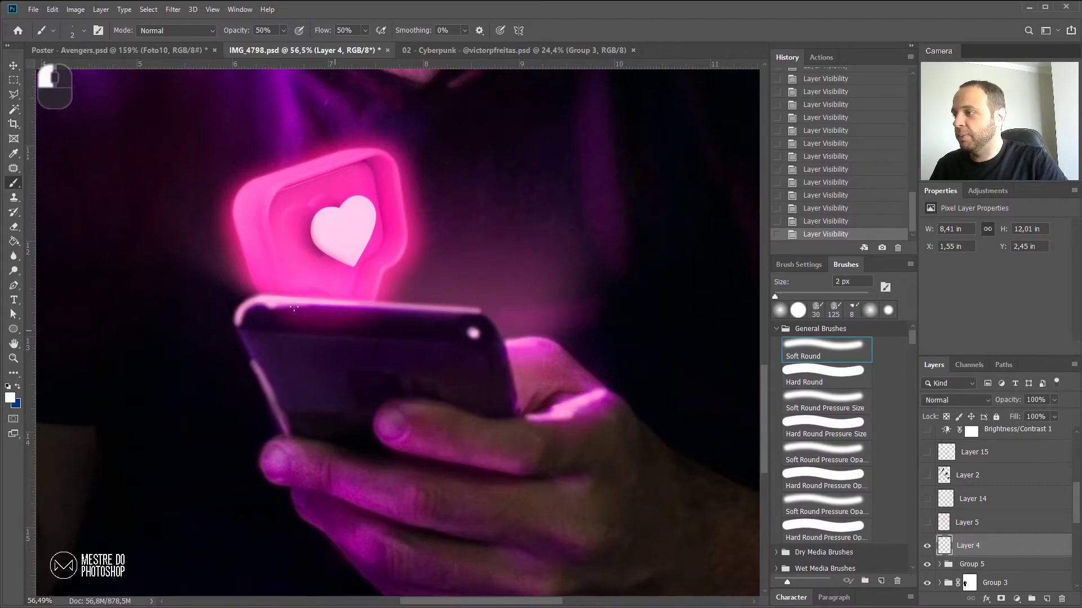
scroll(411, 325, "down", 3)
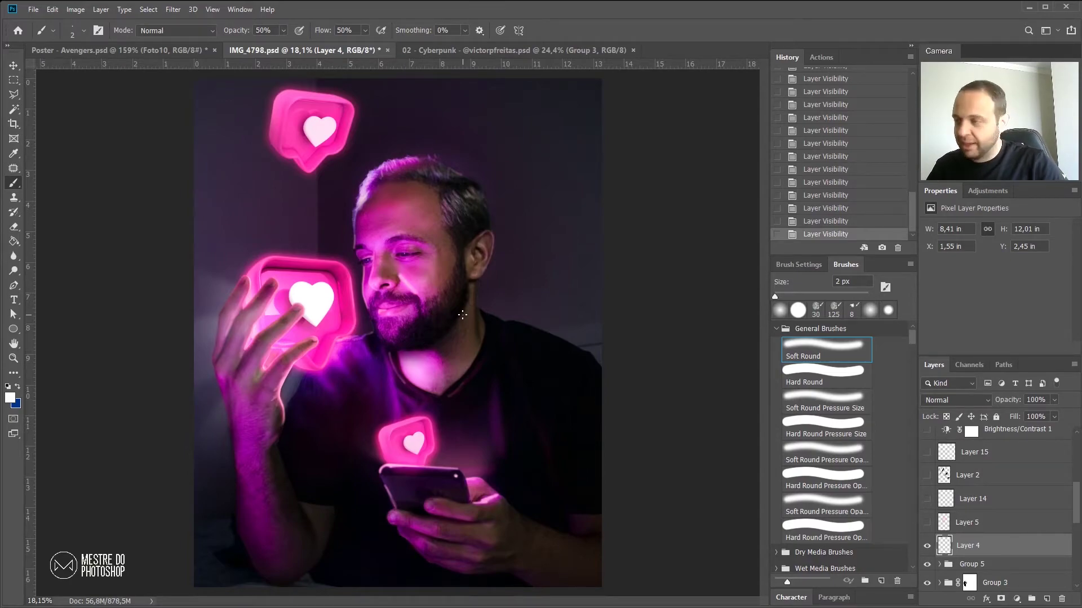
Step: Switch to the 02 - Cyberpunk document, activate the Move tool, and look closely at the man's neck and jacket collar
left_click(491, 50)
key("v")
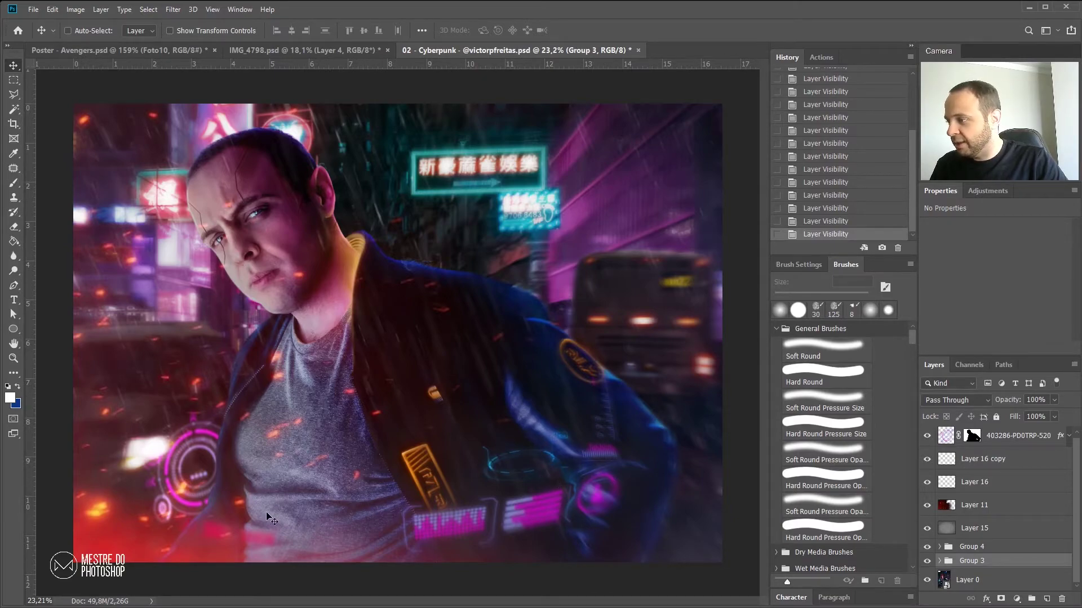
scroll(337, 161, "up", 5)
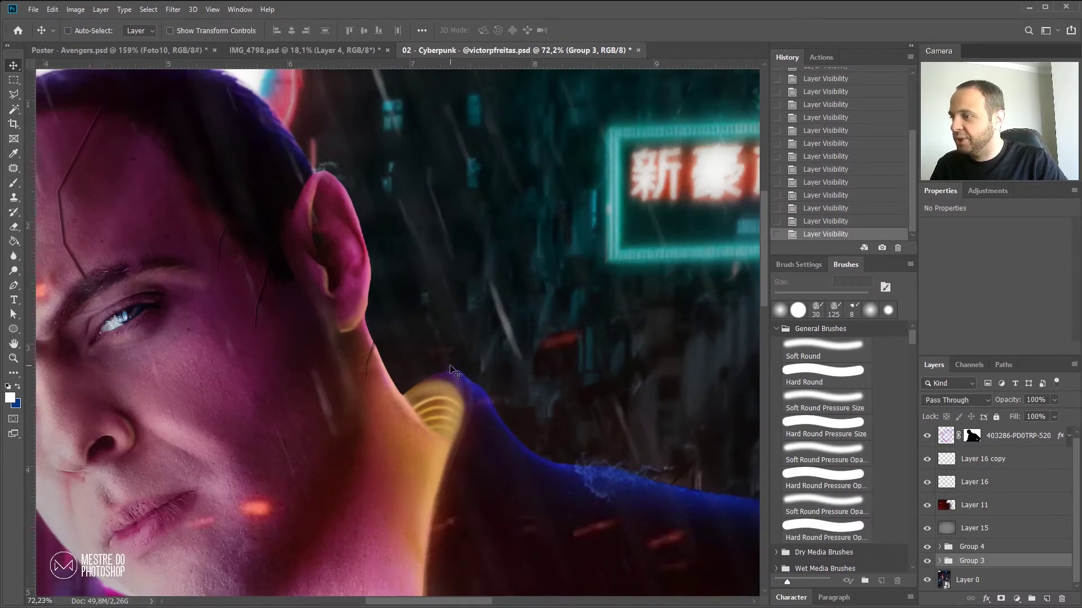
Step: Examine the coloured light on the man's hair, forehead and face up close and against the surrounding neon background
left_click_drag(400, 276, 631, 433)
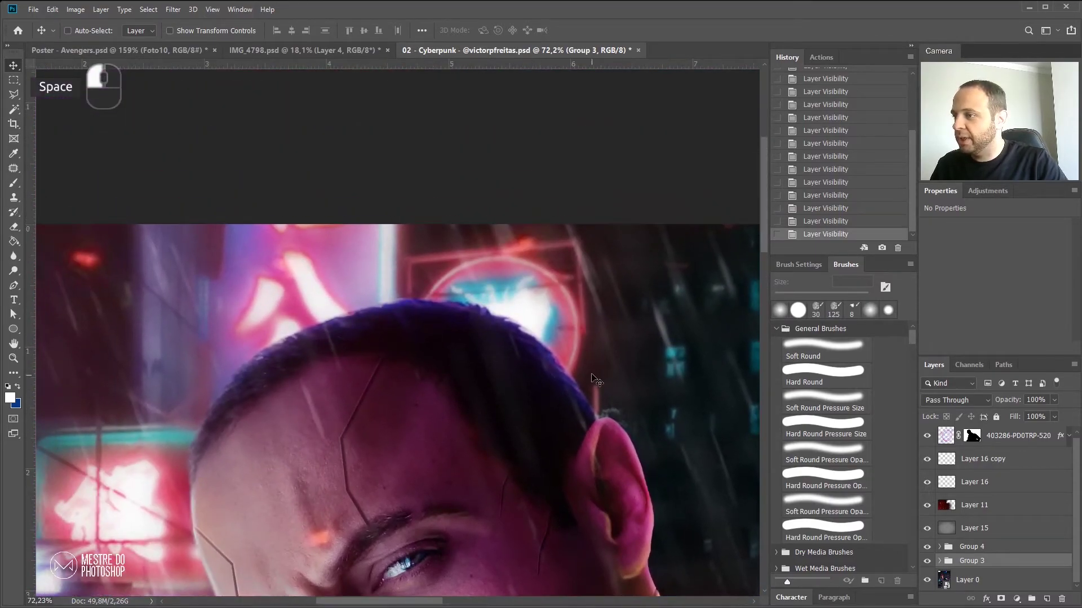
scroll(597, 380, "up", 2)
left_click_drag(393, 279, 464, 271)
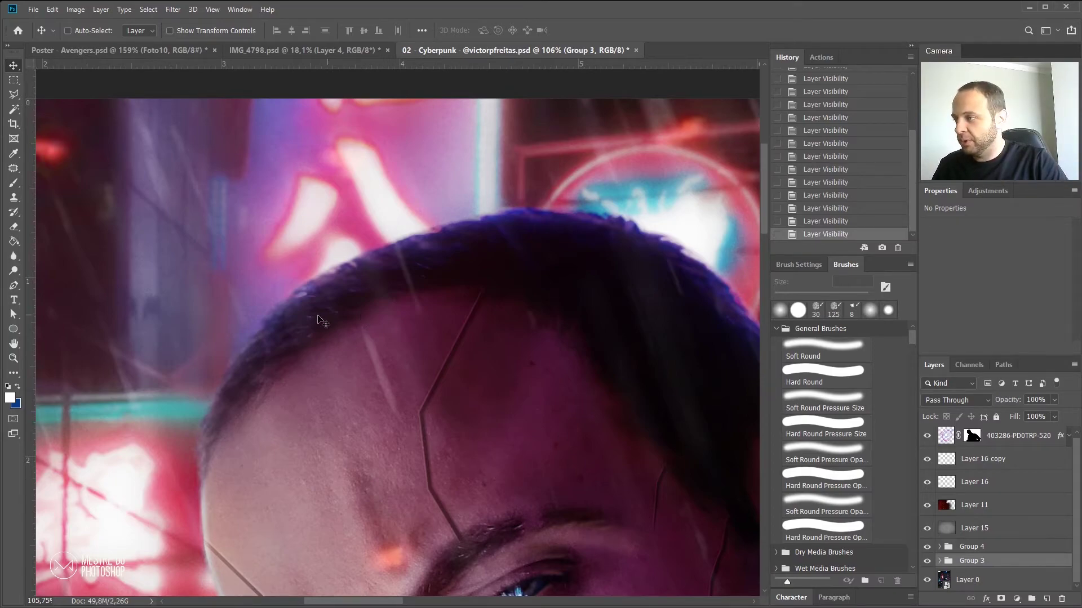
scroll(300, 352, "down", 3)
left_click_drag(297, 350, 298, 242)
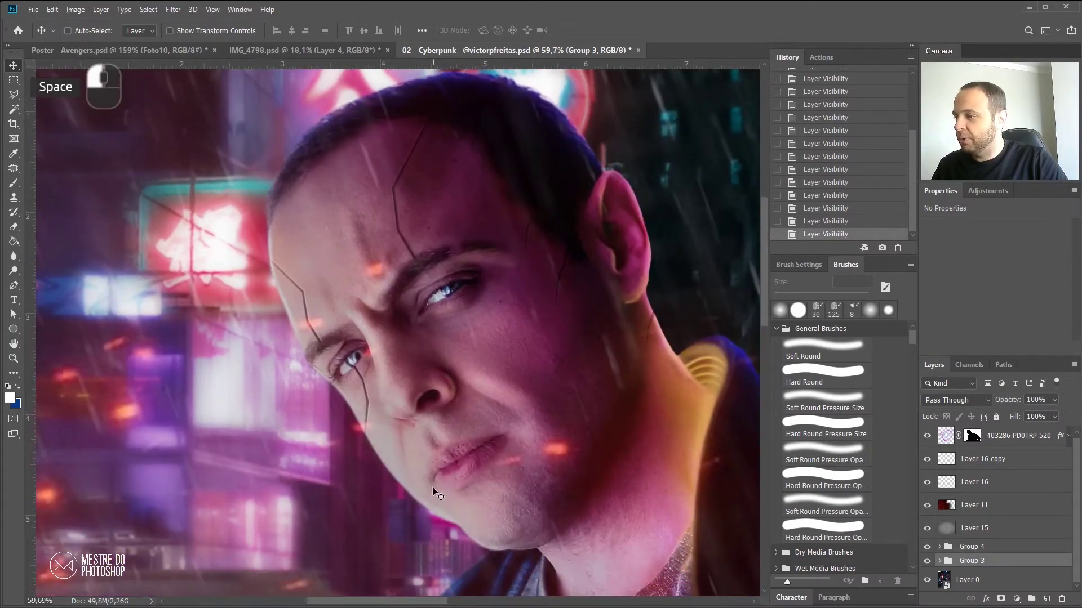
scroll(523, 441, "down", 4)
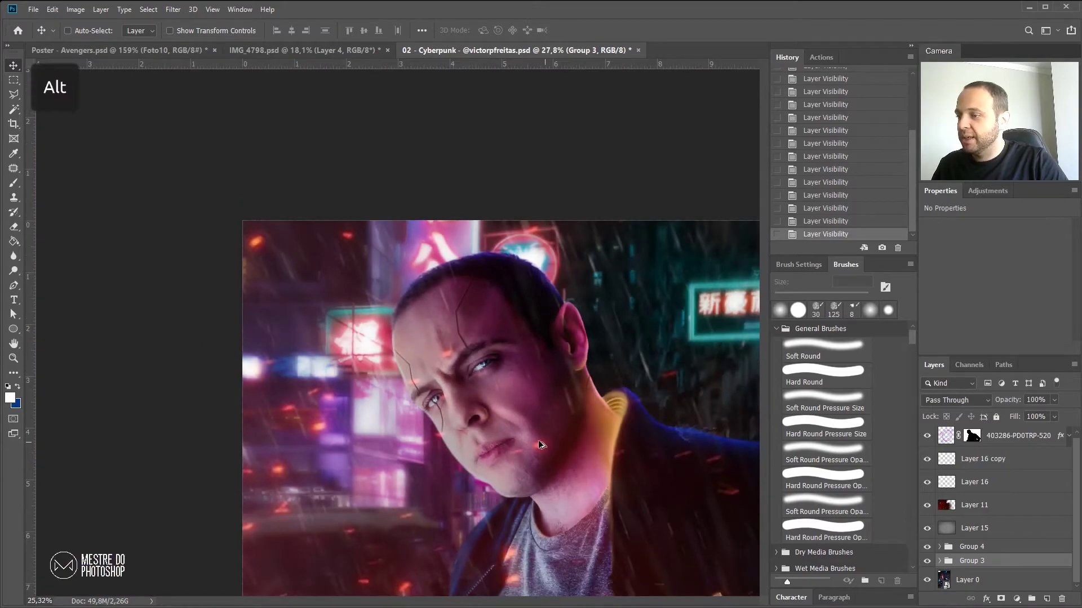
Step: Switch back to the Poster - Avengers document and view the poster's full composition from the portraits down to the title
left_click(323, 53)
left_click(145, 52)
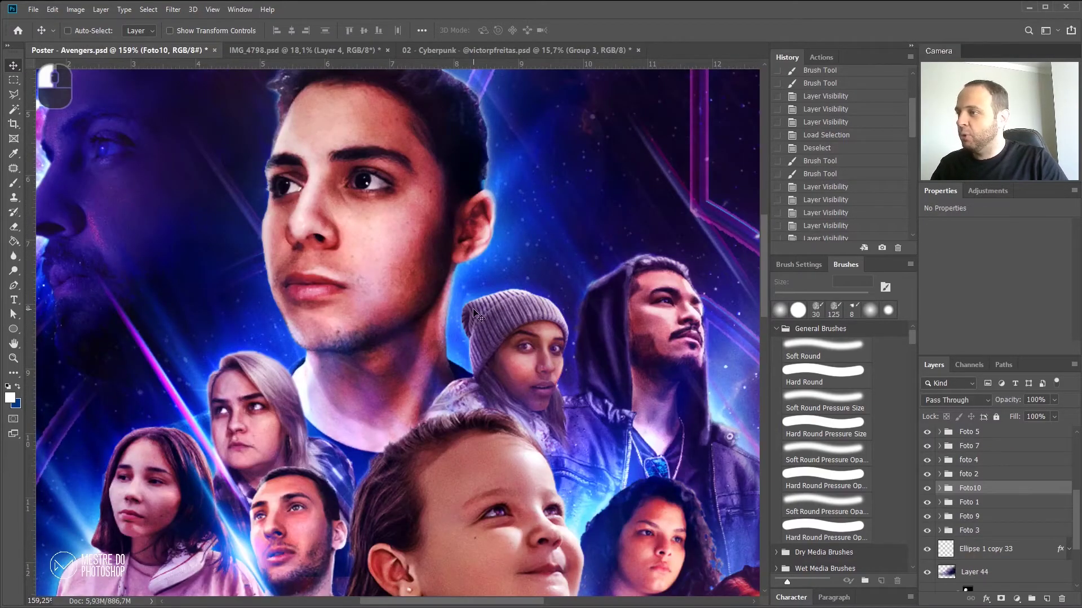
scroll(484, 346, "down", 6)
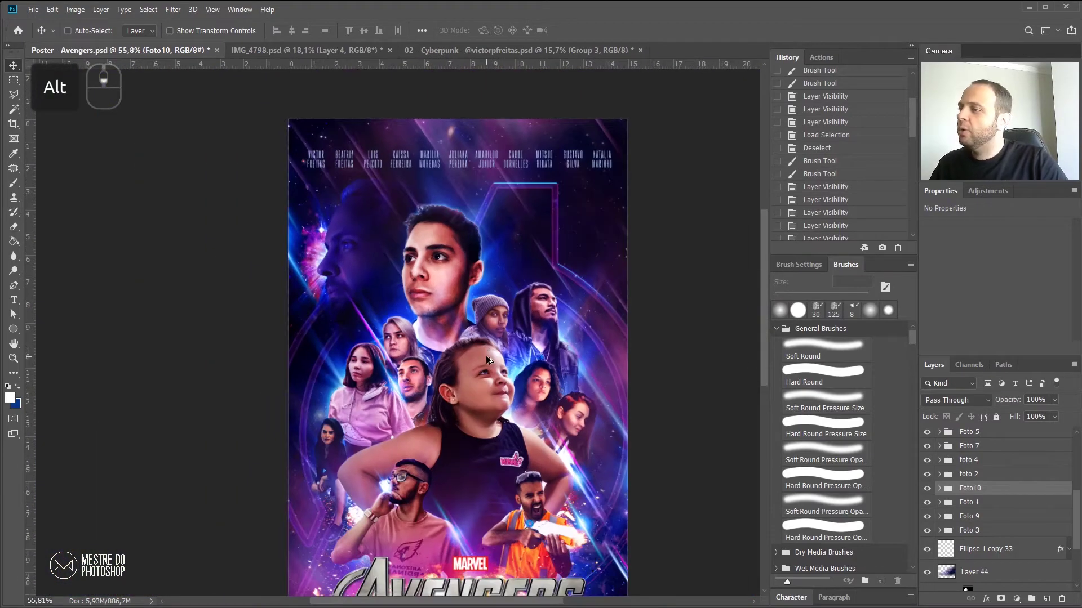
scroll(453, 332, "up", 2)
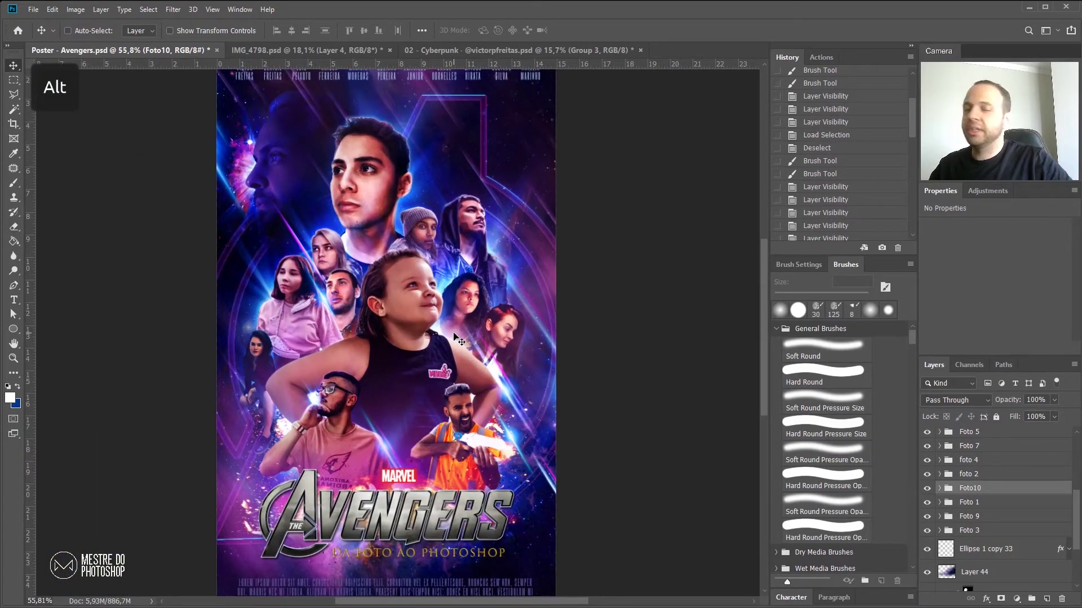